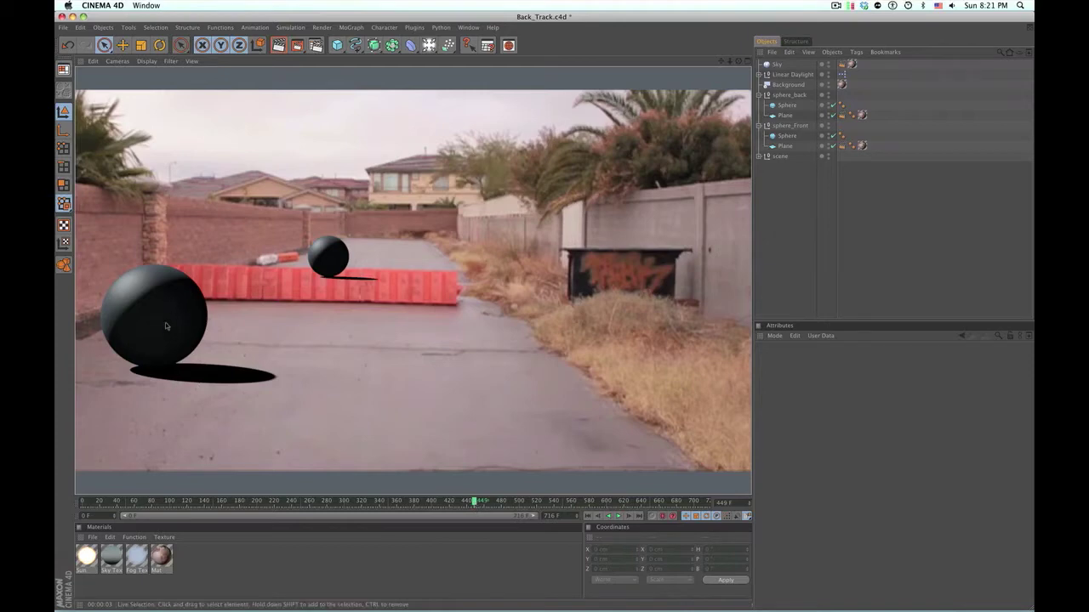
Create a new material, assign it to the sphere in sphere_back, and render the view at frame 159.
{"action": "double_click", "coordinate": [195, 564]}
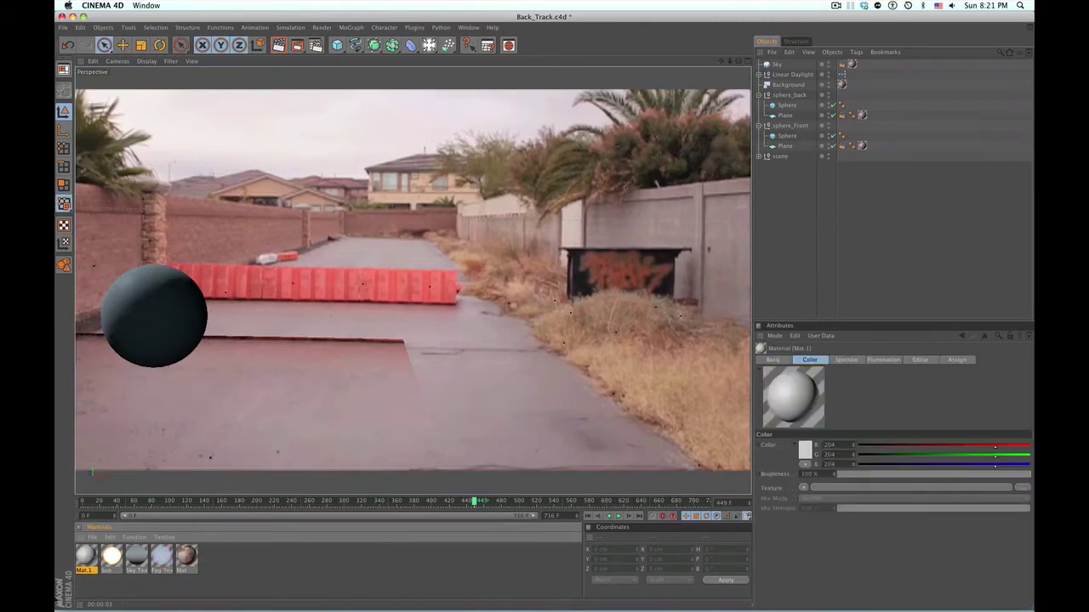
{"action": "left_click_drag", "start_coordinate": [90, 555], "coordinate": [791, 104]}
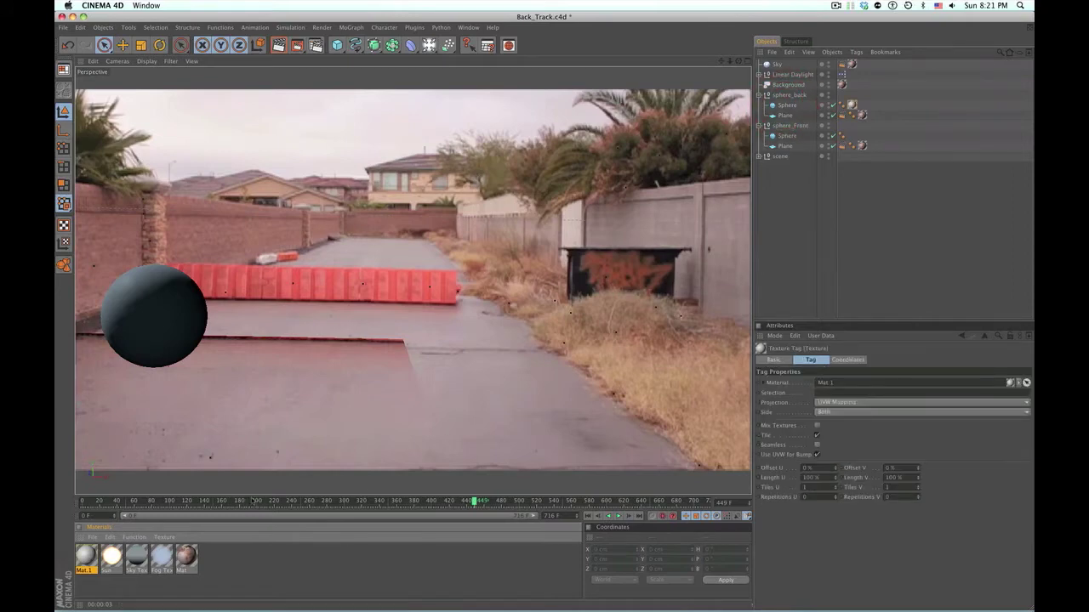
{"action": "left_click", "coordinate": [250, 501]}
{"action": "left_click_drag", "start_coordinate": [250, 501], "coordinate": [220, 501]}
{"action": "key", "text": "super+r"}
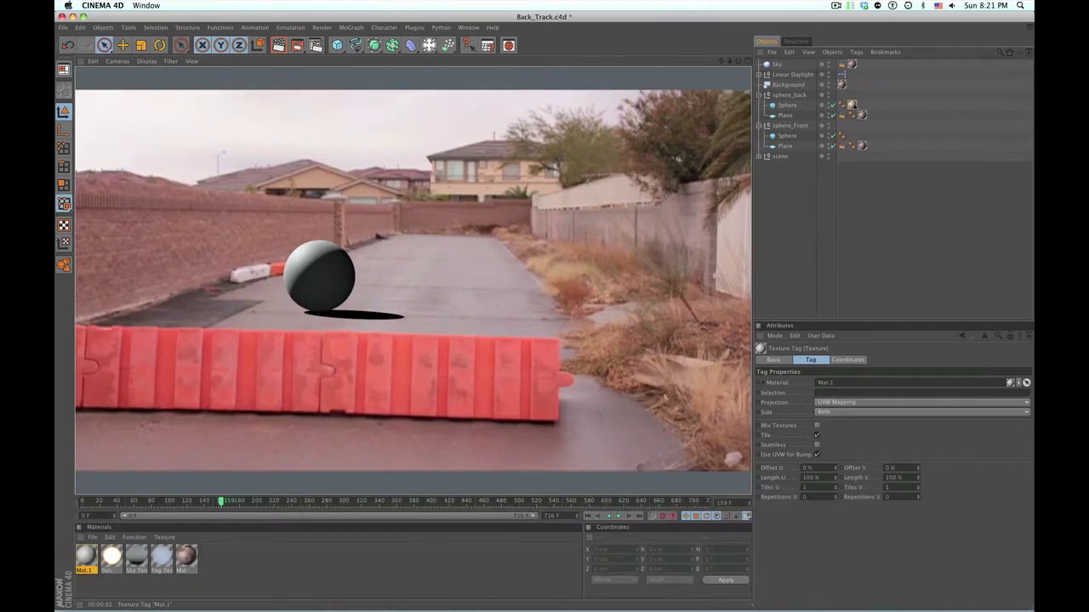
Disable the Specular channel and enable the Reflection channel on the back sphere's material.
{"action": "double_click", "coordinate": [852, 105]}
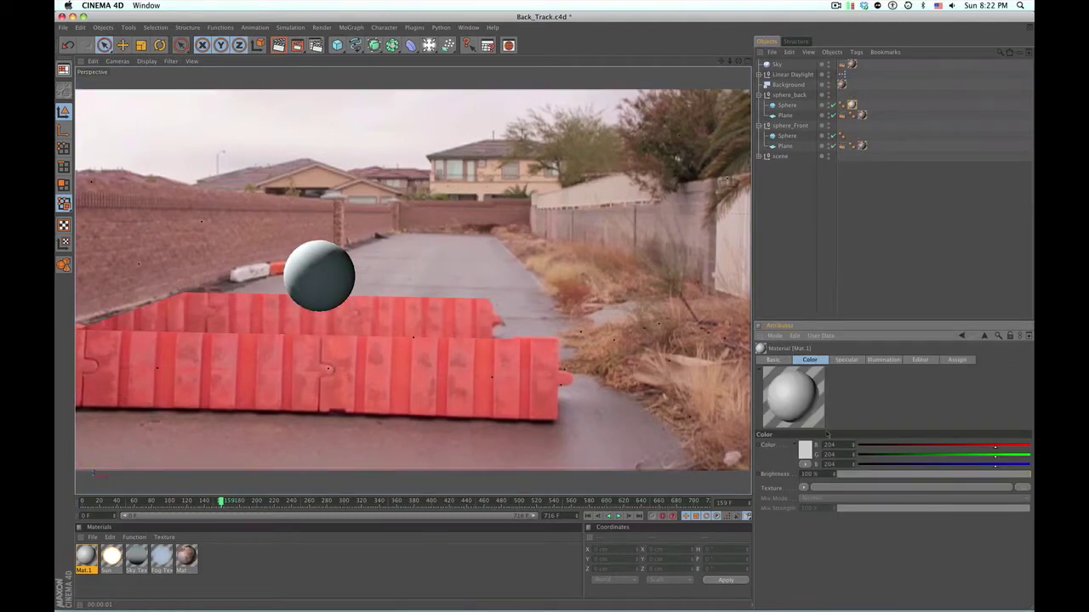
{"action": "left_click", "coordinate": [803, 489]}
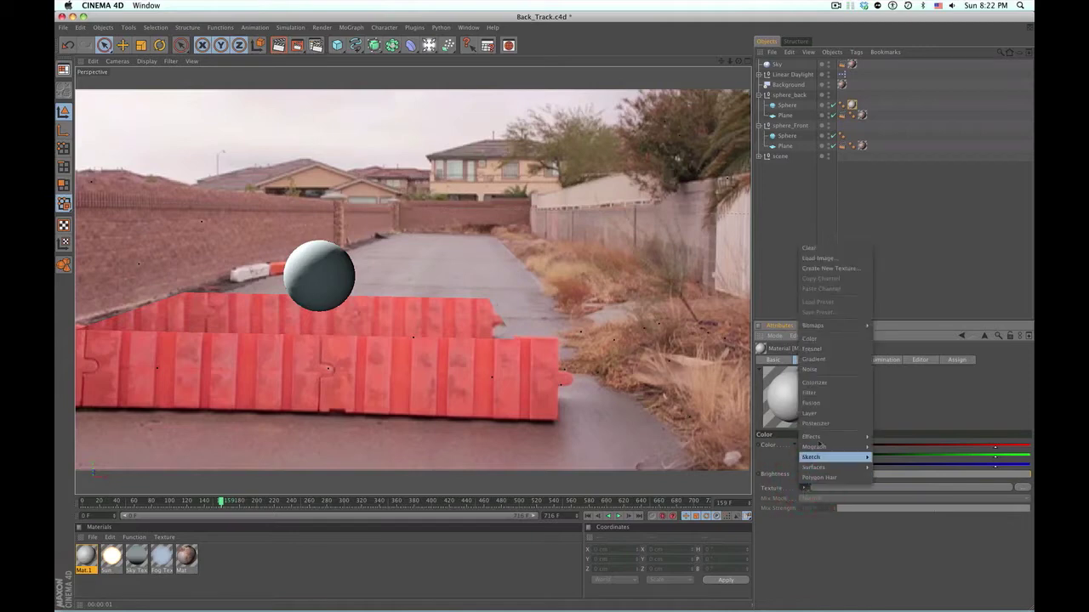
{"action": "left_click", "coordinate": [829, 350]}
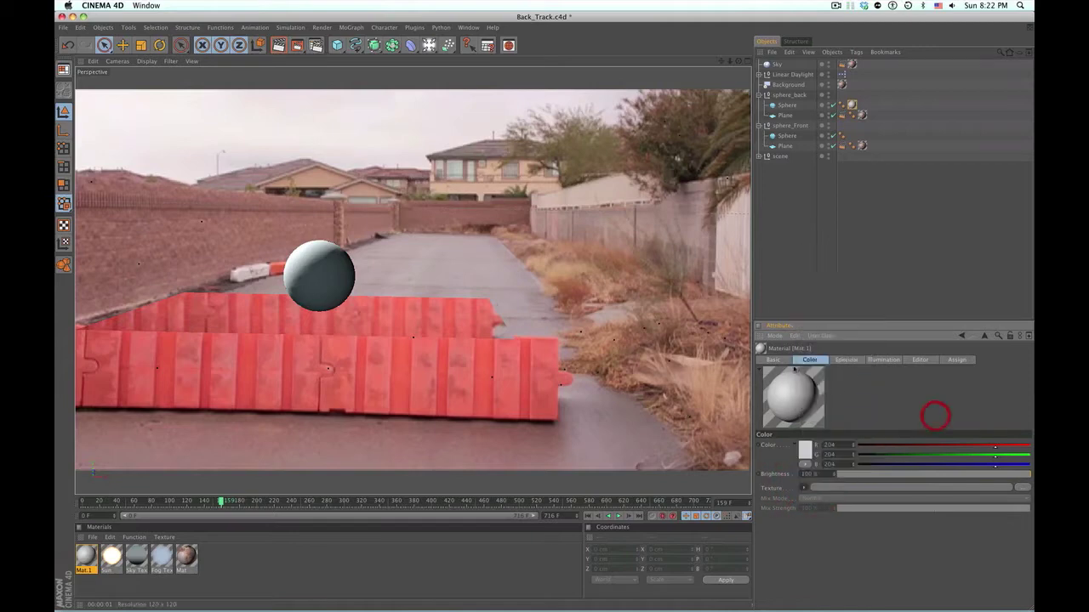
{"action": "left_click", "coordinate": [772, 359]}
{"action": "left_click", "coordinate": [796, 514]}
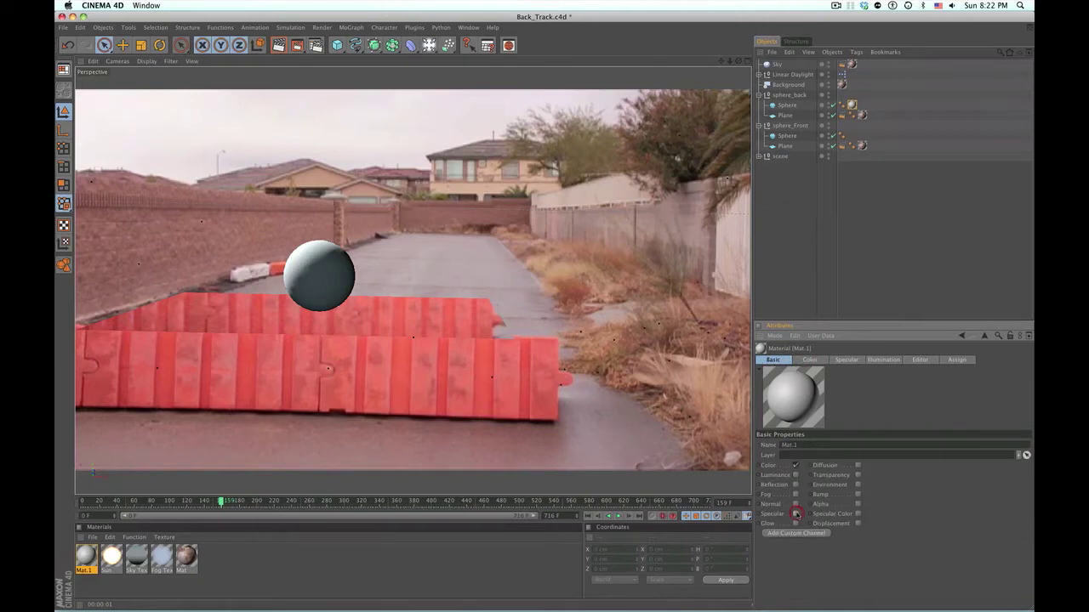
{"action": "left_click", "coordinate": [796, 485]}
Set a Fresnel shader as the texture of the material's Reflection channel.
{"action": "left_click", "coordinate": [834, 360], "text": "shift"}
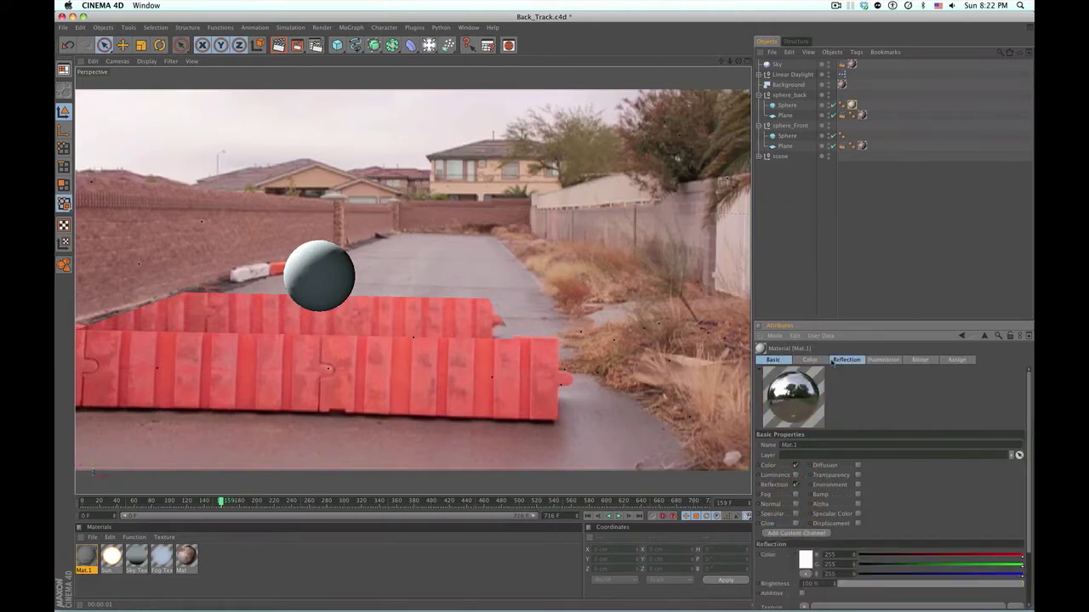
{"action": "scroll", "coordinate": [807, 561], "scroll_direction": "down", "scroll_amount": 2}
{"action": "left_click", "coordinate": [803, 576]}
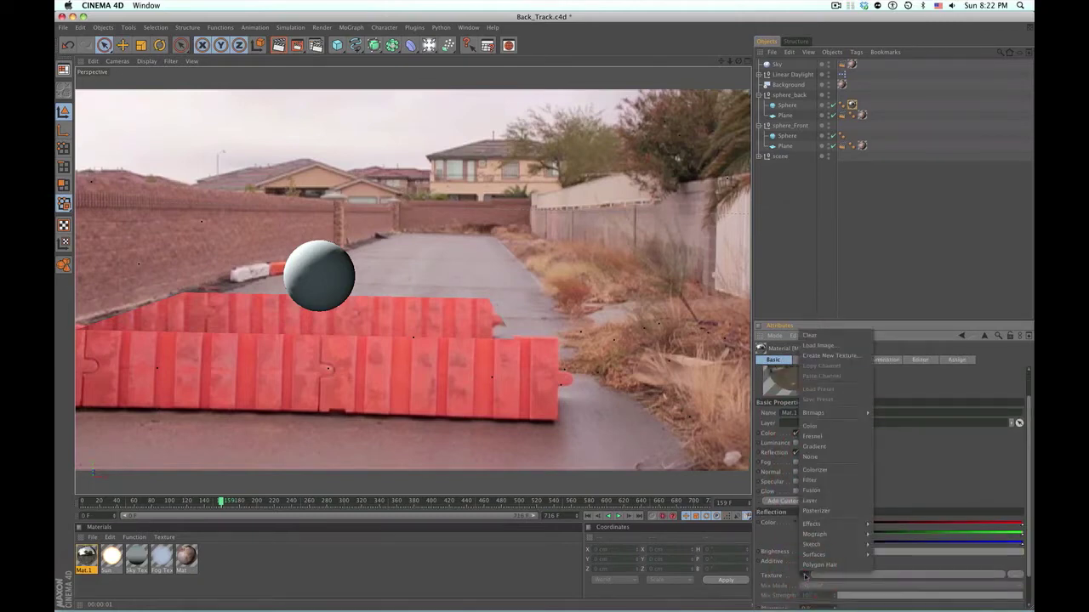
{"action": "left_click", "coordinate": [831, 436]}
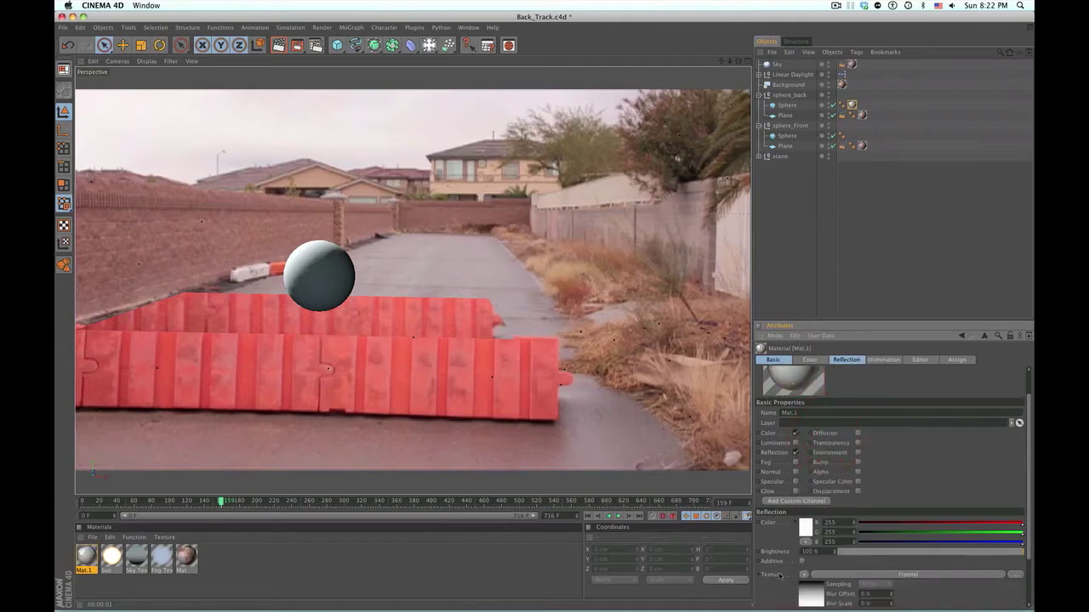
{"action": "scroll", "coordinate": [788, 592], "scroll_direction": "down", "scroll_amount": 1}
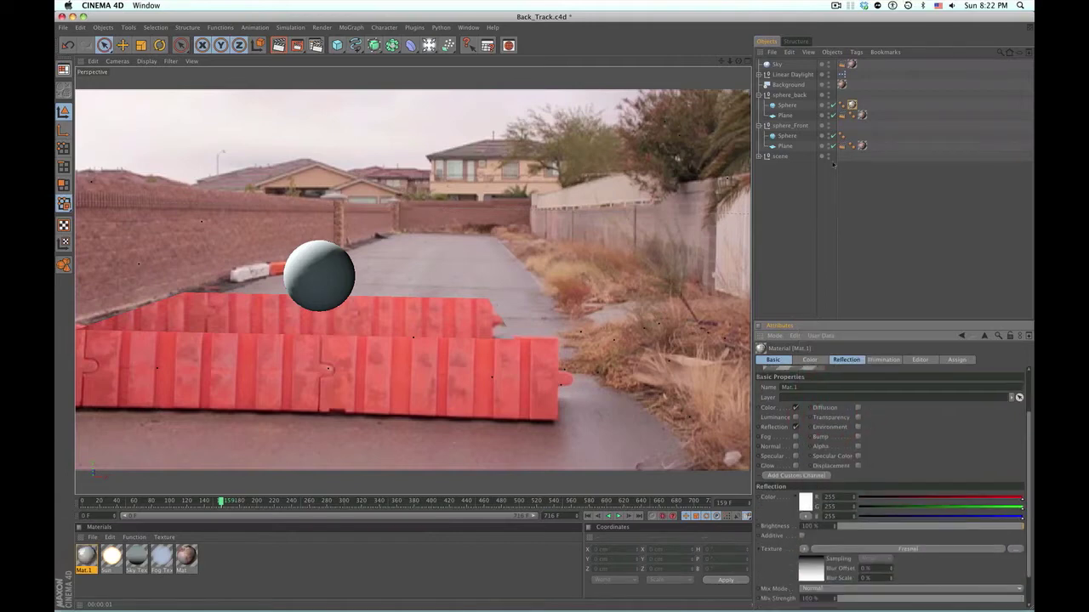
Lower the Fresnel mix strength in the Reflection channel to 7% and render the view.
{"action": "left_click", "coordinate": [852, 105]}
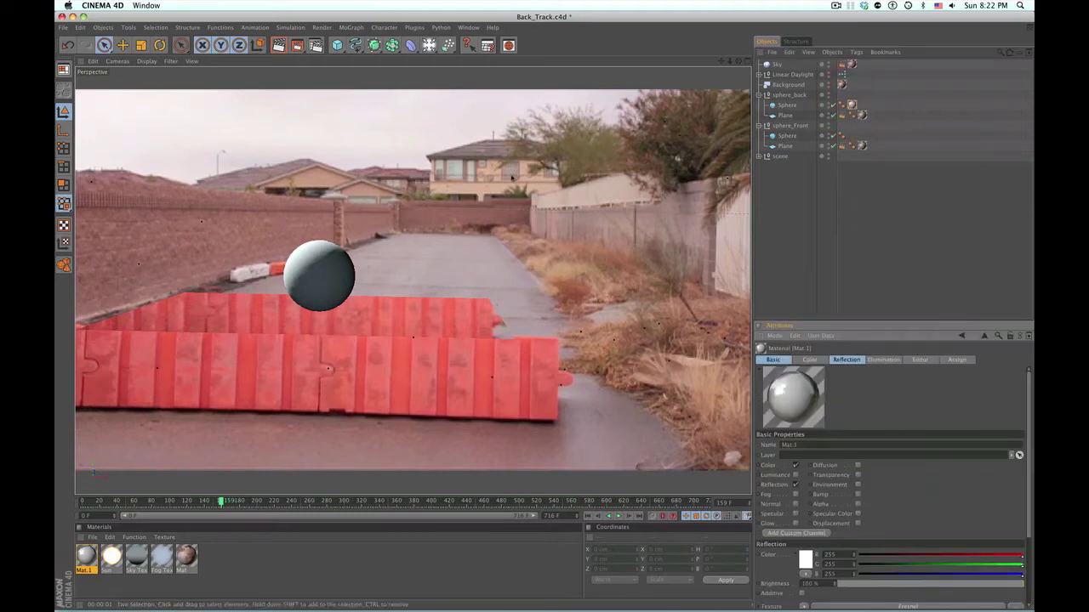
{"action": "double_click", "coordinate": [86, 558]}
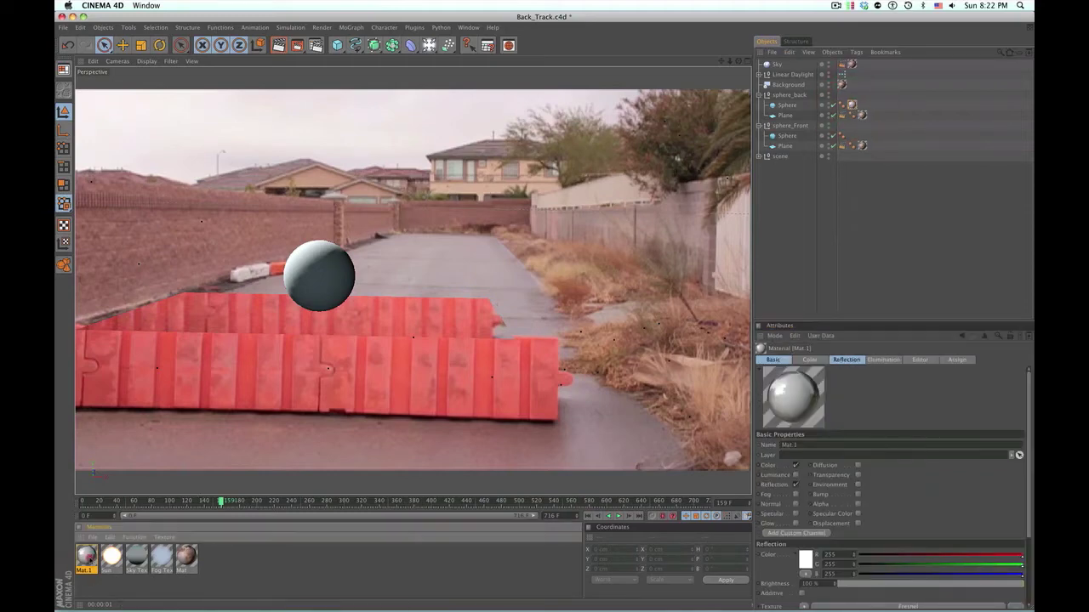
{"action": "left_click_drag", "start_coordinate": [446, 68], "coordinate": [644, 93]}
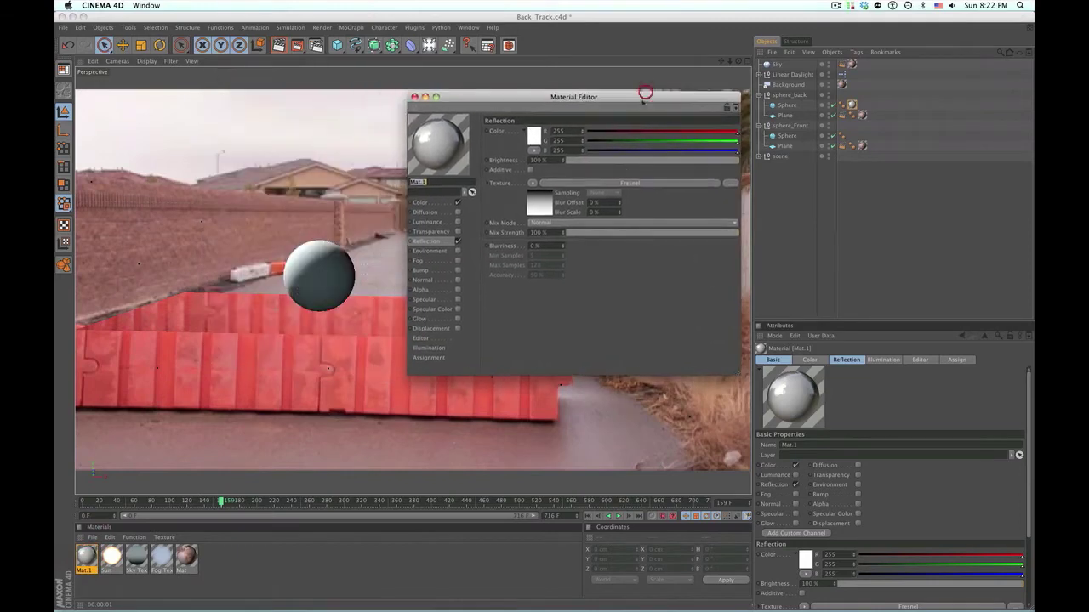
{"action": "left_click_drag", "start_coordinate": [608, 232], "coordinate": [579, 232]}
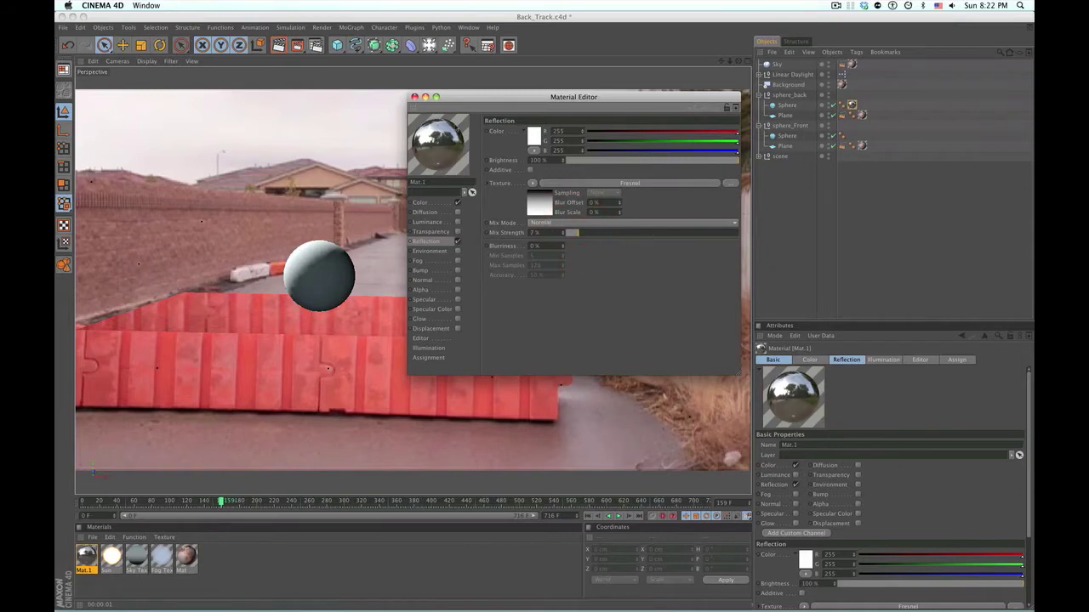
{"action": "left_click", "coordinate": [414, 98]}
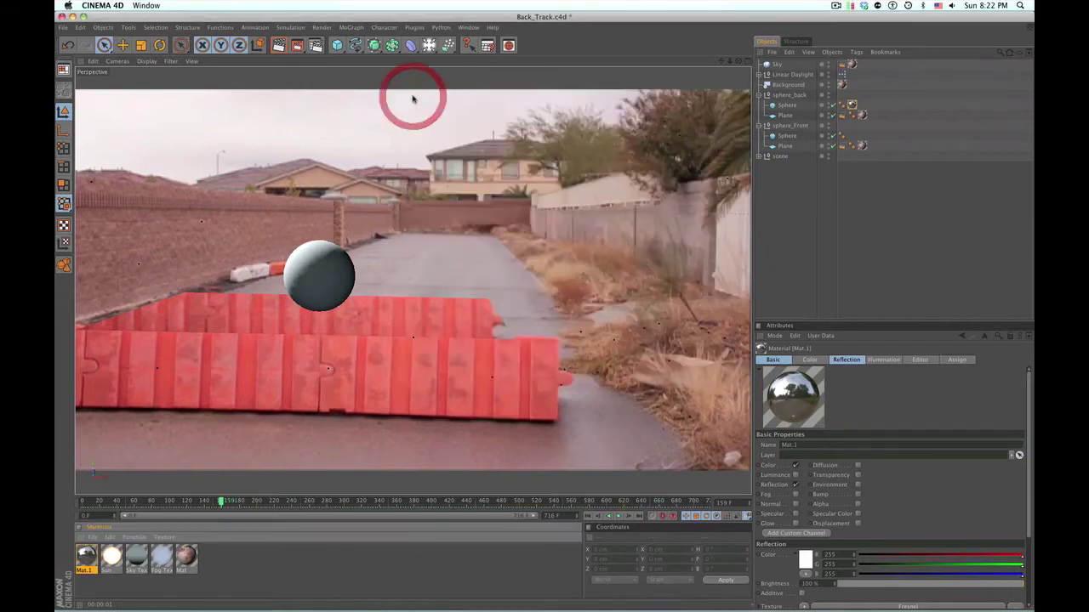
{"action": "key", "text": "super+r"}
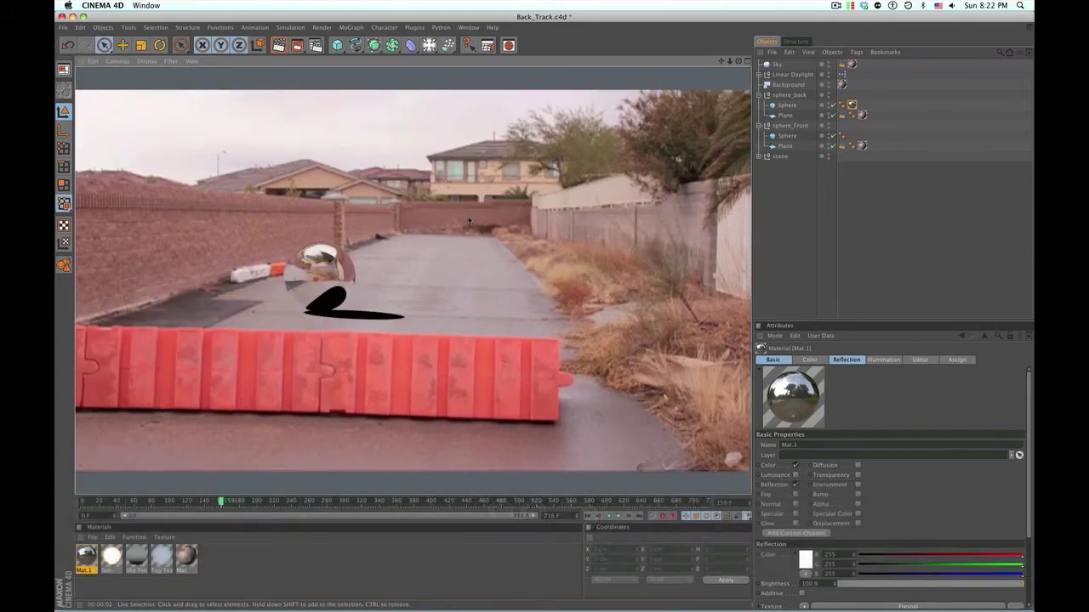
Delete the existing Sky object from the scene along with its material assignment.
{"action": "left_click", "coordinate": [871, 176]}
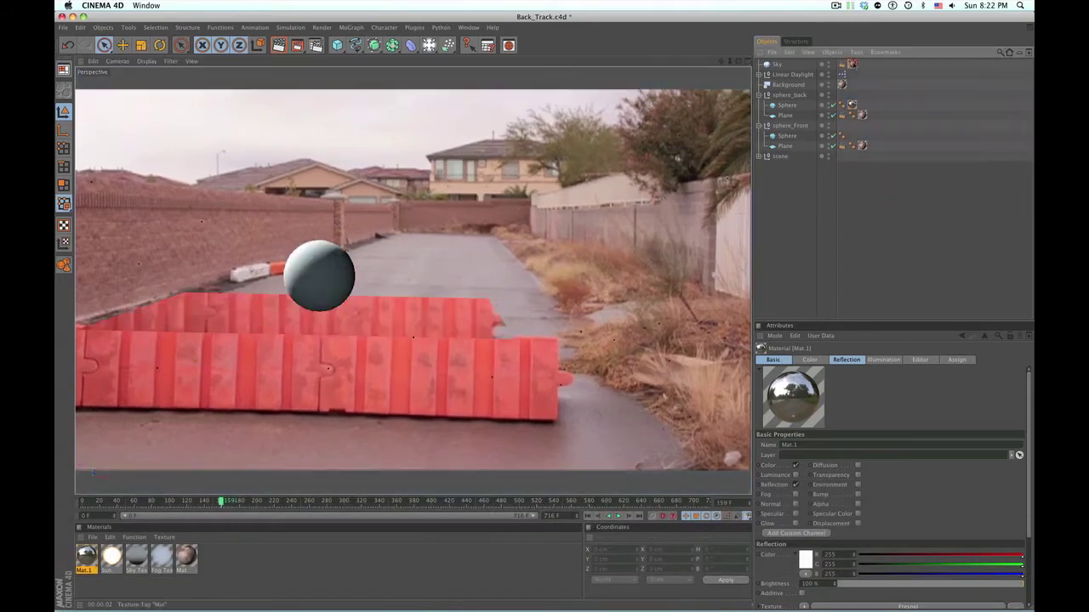
{"action": "left_click", "coordinate": [780, 65]}
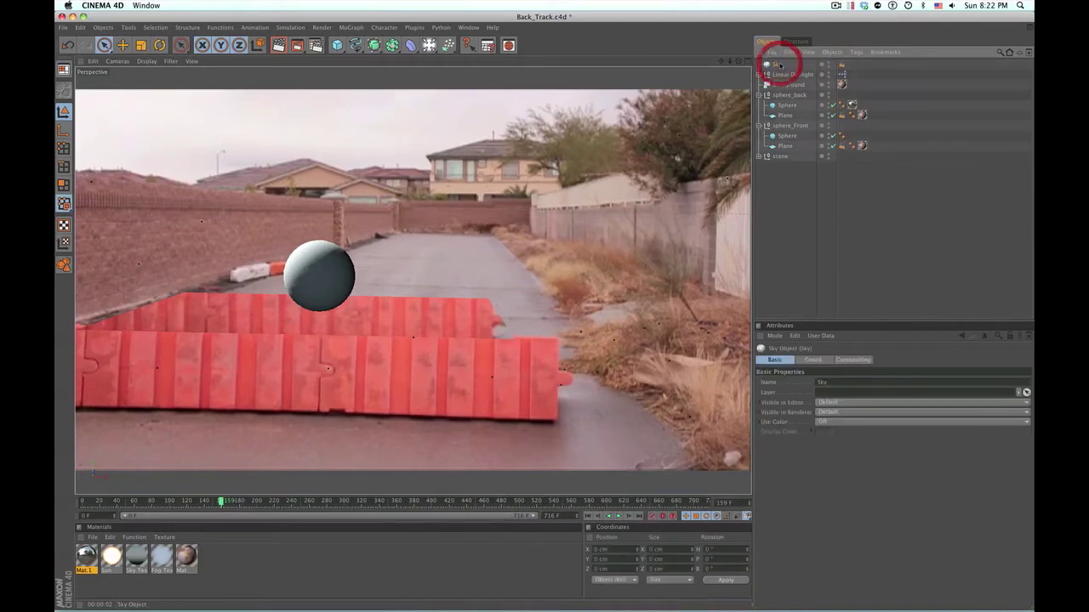
{"action": "key", "text": "Delete"}
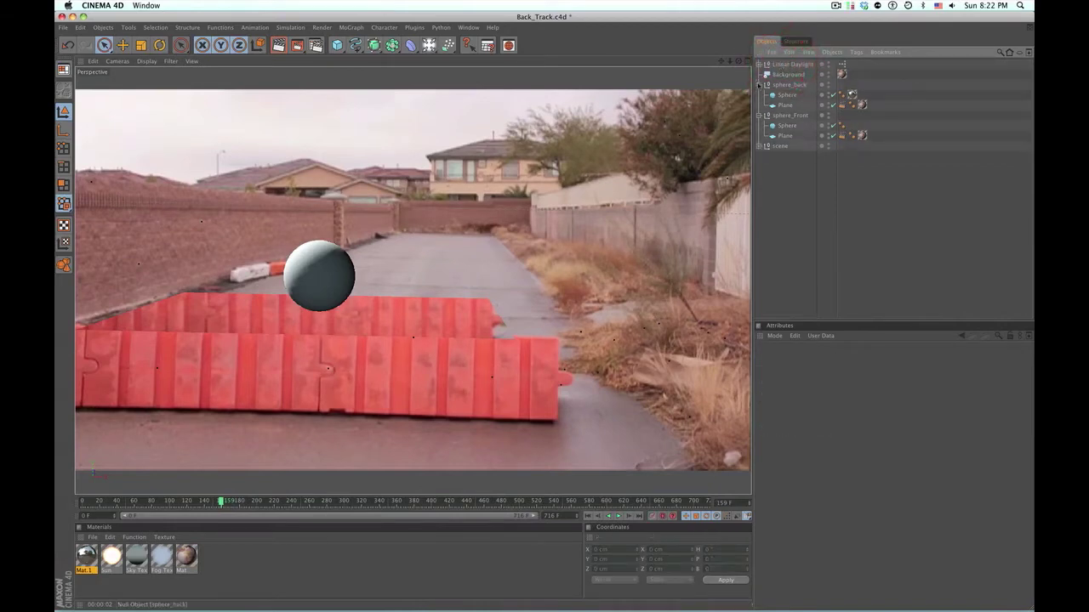
Collapse the sphere_back and sphere_Front groups and render the view without a sky.
{"action": "left_click", "coordinate": [760, 115]}
{"action": "left_click", "coordinate": [759, 84]}
{"action": "left_click", "coordinate": [770, 147]}
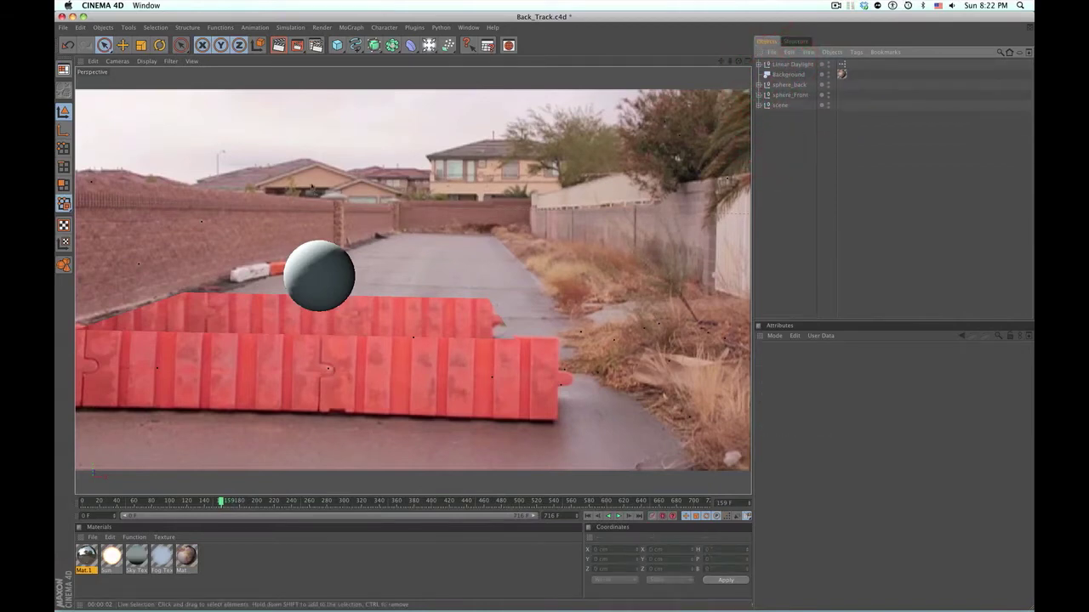
{"action": "key", "text": "super+r"}
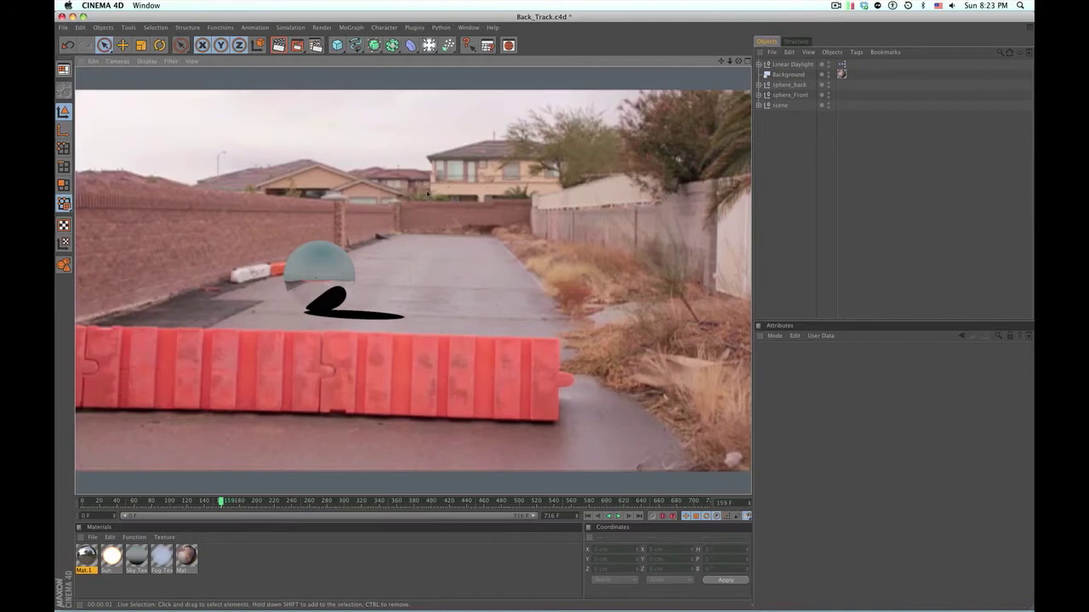
Add a new Sky object and give it a Compositing tag with Seen by Camera disabled.
{"action": "left_click", "coordinate": [430, 44]}
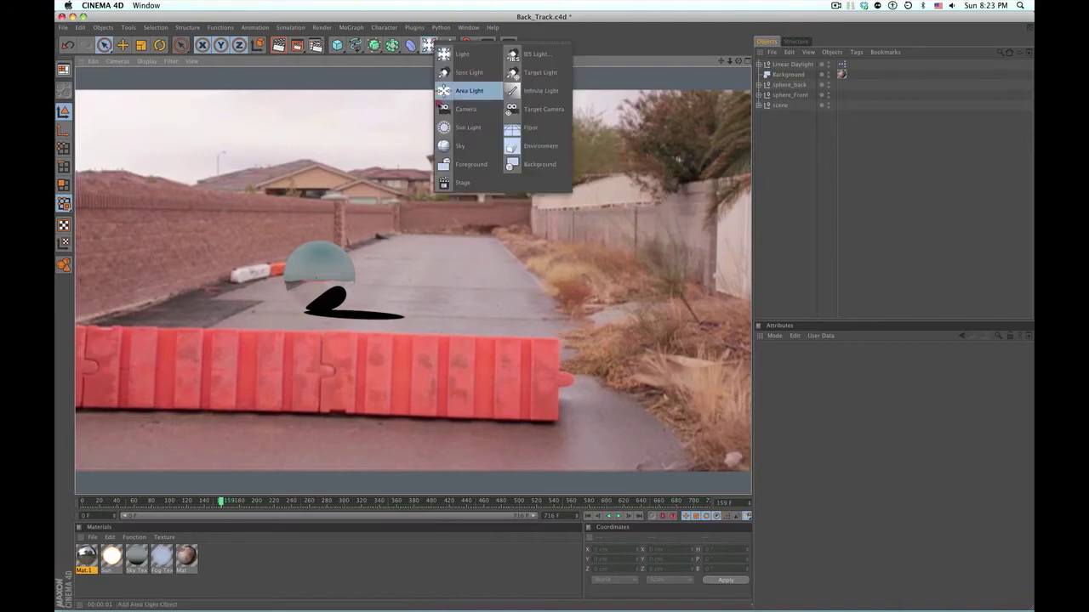
{"action": "left_click", "coordinate": [446, 145]}
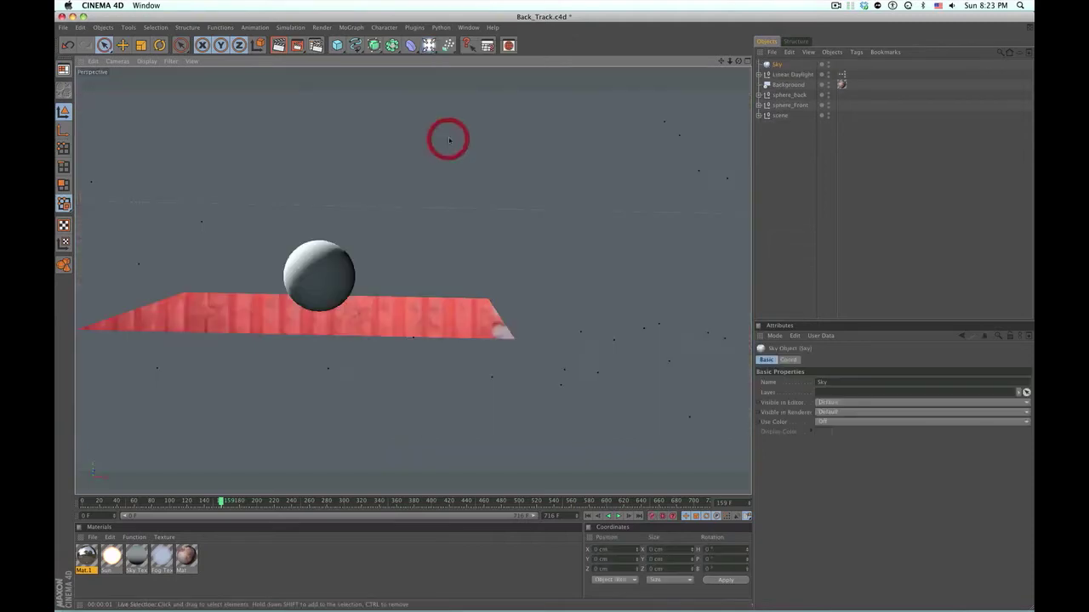
{"action": "right_click", "coordinate": [774, 65]}
{"action": "mouse_move", "coordinate": [851, 71]}
{"action": "left_click", "coordinate": [944, 123]}
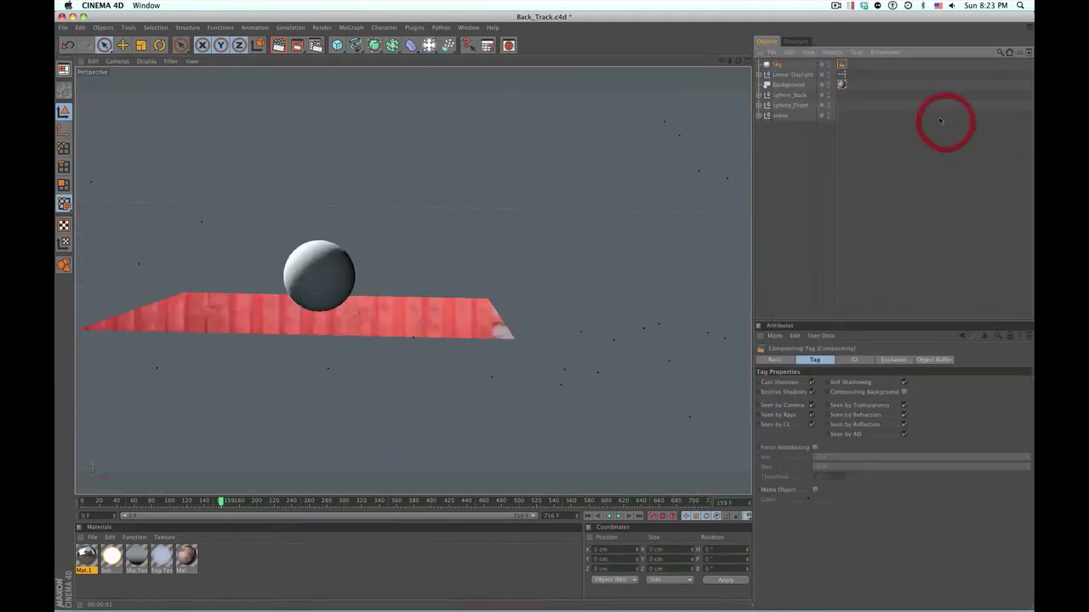
{"action": "left_click", "coordinate": [812, 406]}
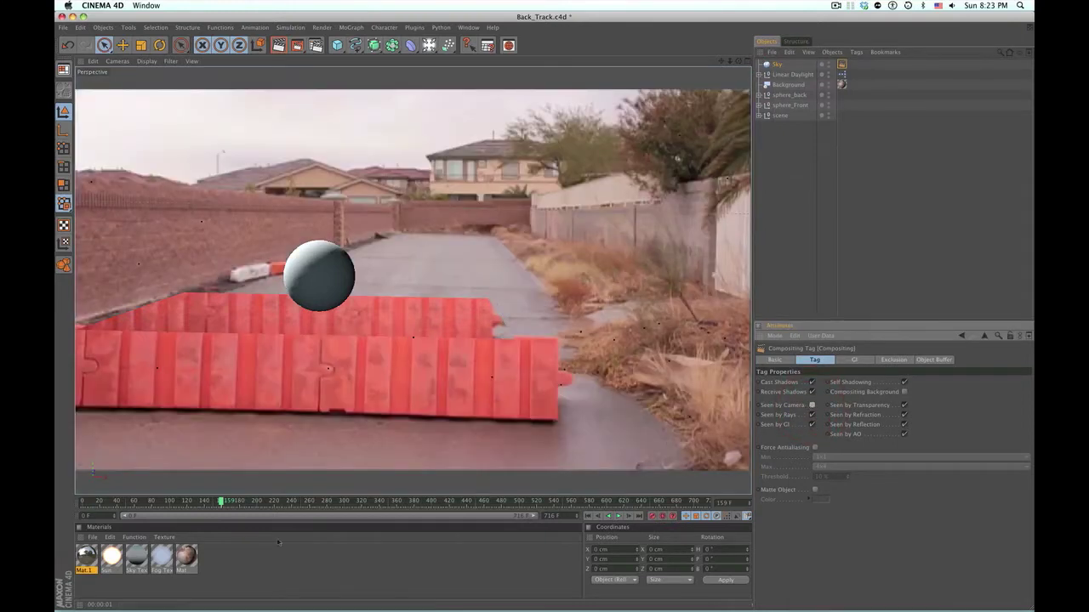
Create another material, apply it to the Sky object, and disable its Specular channel.
{"action": "double_click", "coordinate": [219, 575]}
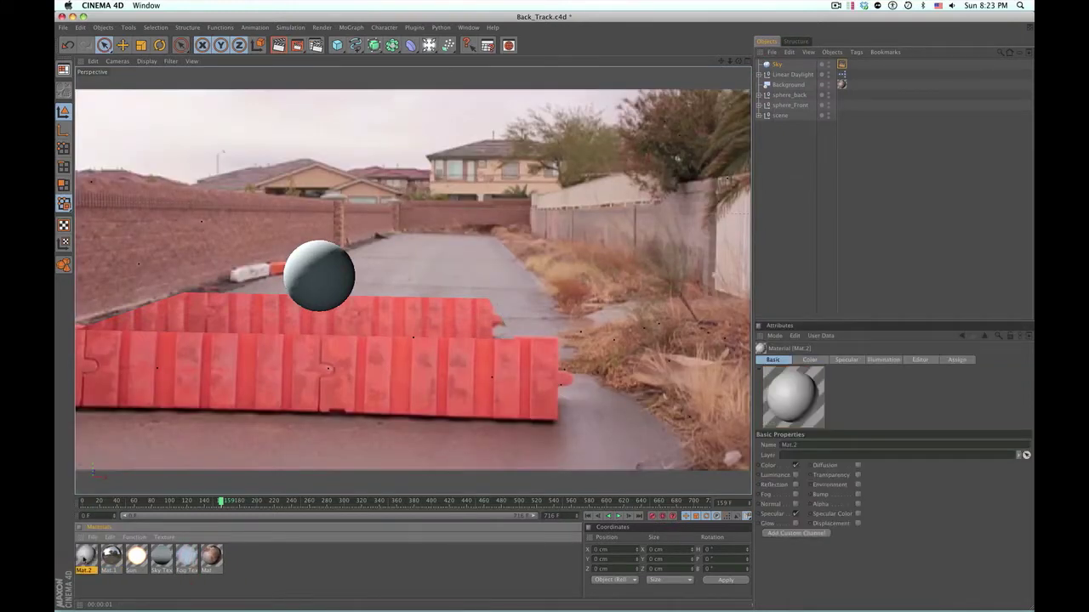
{"action": "left_click_drag", "start_coordinate": [85, 557], "coordinate": [778, 66]}
{"action": "left_click", "coordinate": [851, 64]}
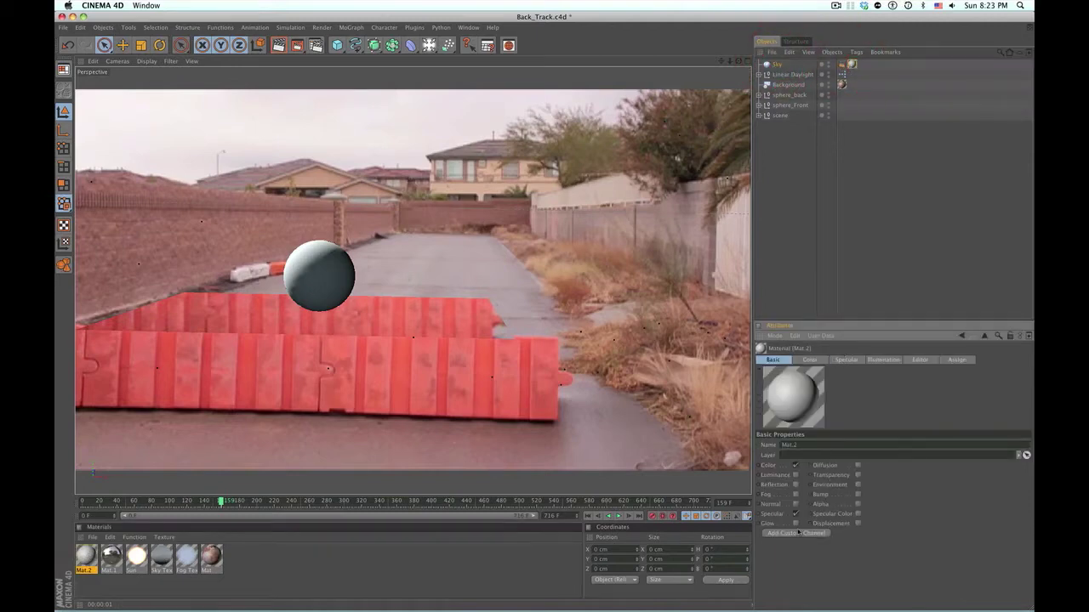
{"action": "left_click", "coordinate": [795, 514]}
{"action": "left_click", "coordinate": [801, 389]}
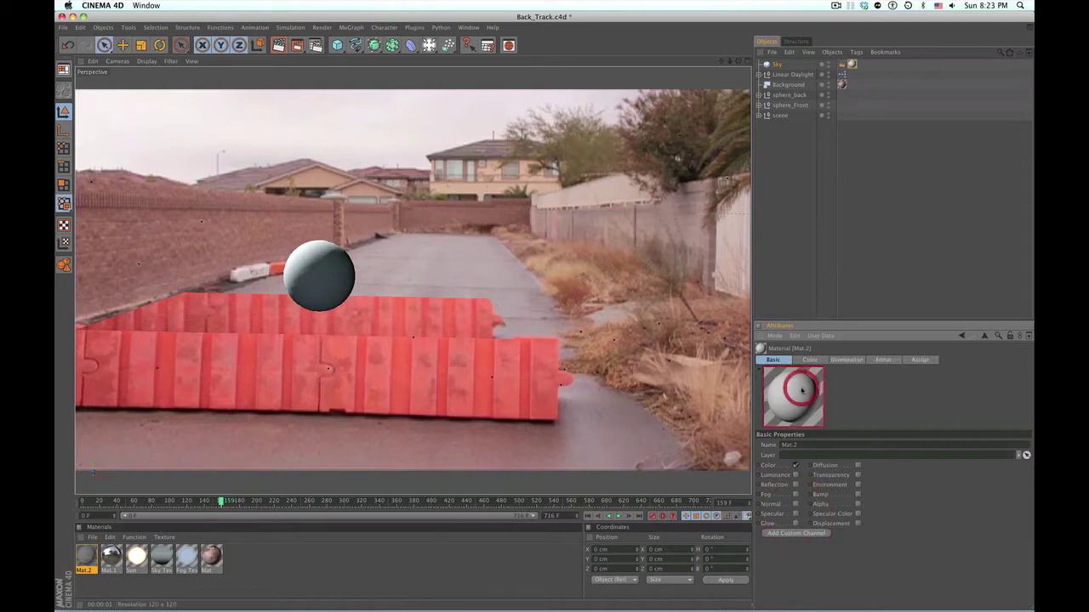
Load DH223SN.hdr from the 07_SyntheyesWalkThrough folder as the sky material's color texture and render the view.
{"action": "left_click", "coordinate": [810, 361]}
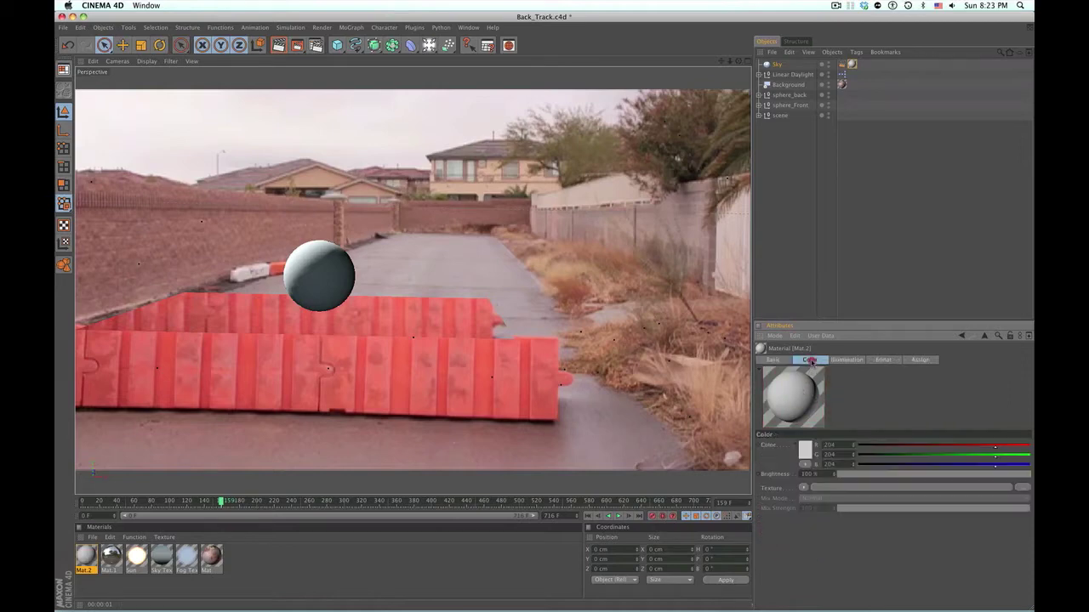
{"action": "left_click", "coordinate": [1022, 487]}
{"action": "left_click", "coordinate": [405, 91]}
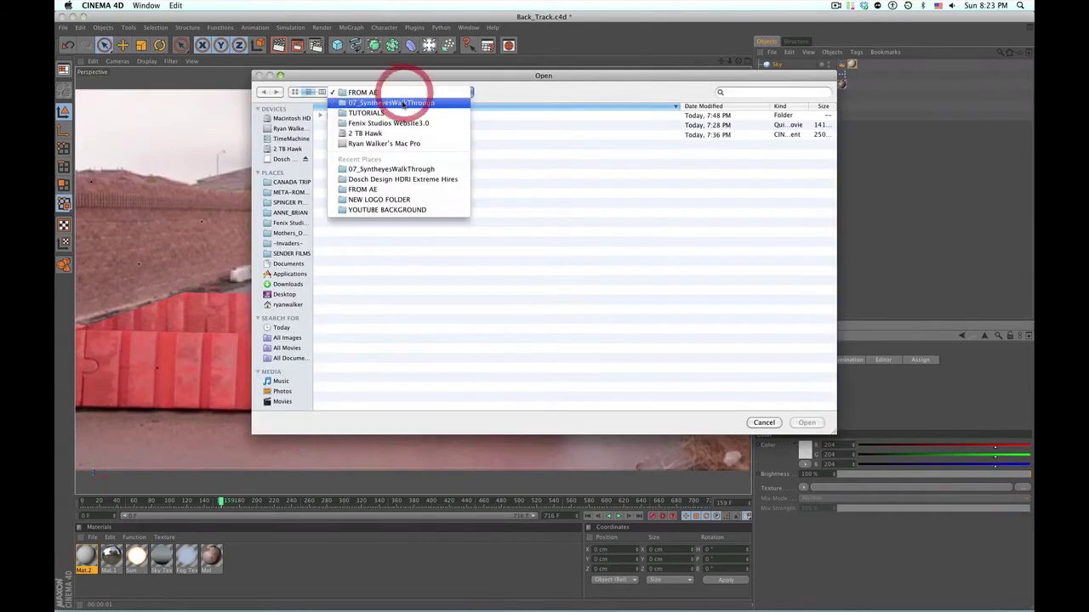
{"action": "left_click", "coordinate": [402, 99]}
{"action": "left_click", "coordinate": [371, 247]}
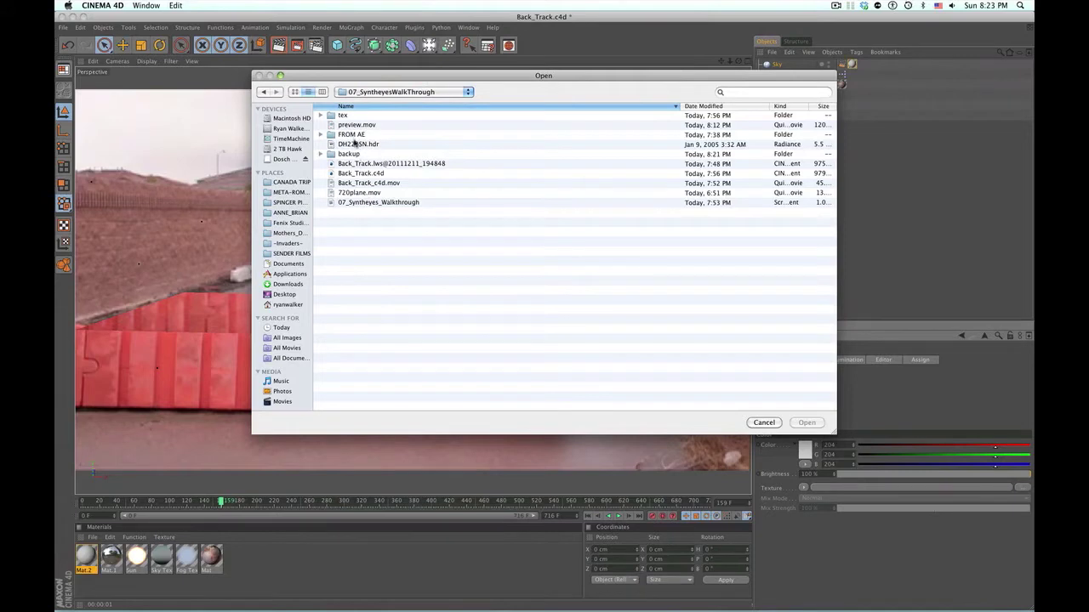
{"action": "left_click", "coordinate": [356, 145]}
{"action": "left_click", "coordinate": [807, 423]}
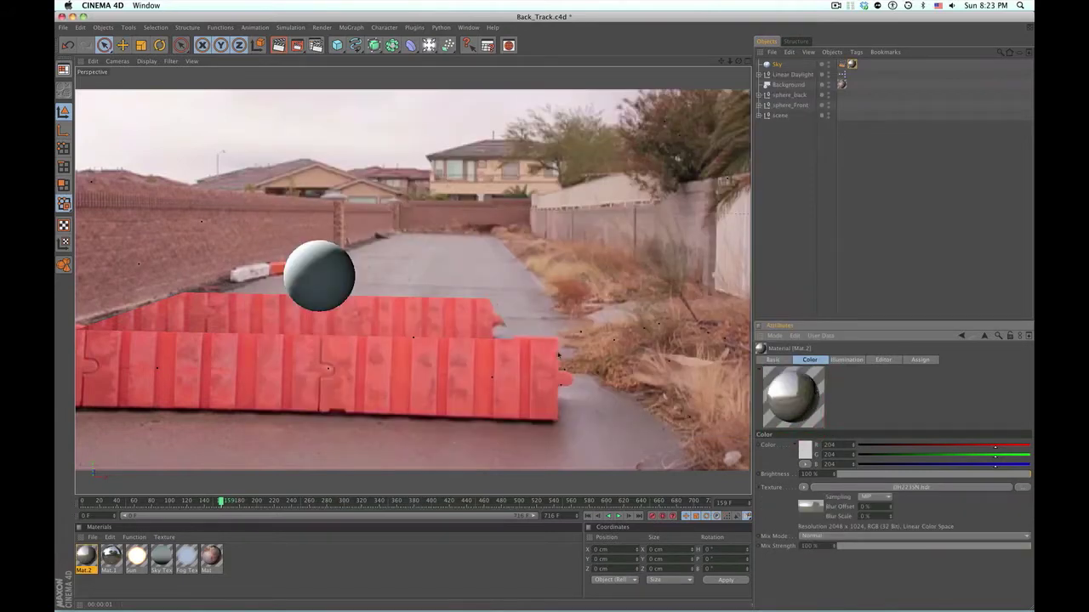
{"action": "key", "text": "super+r"}
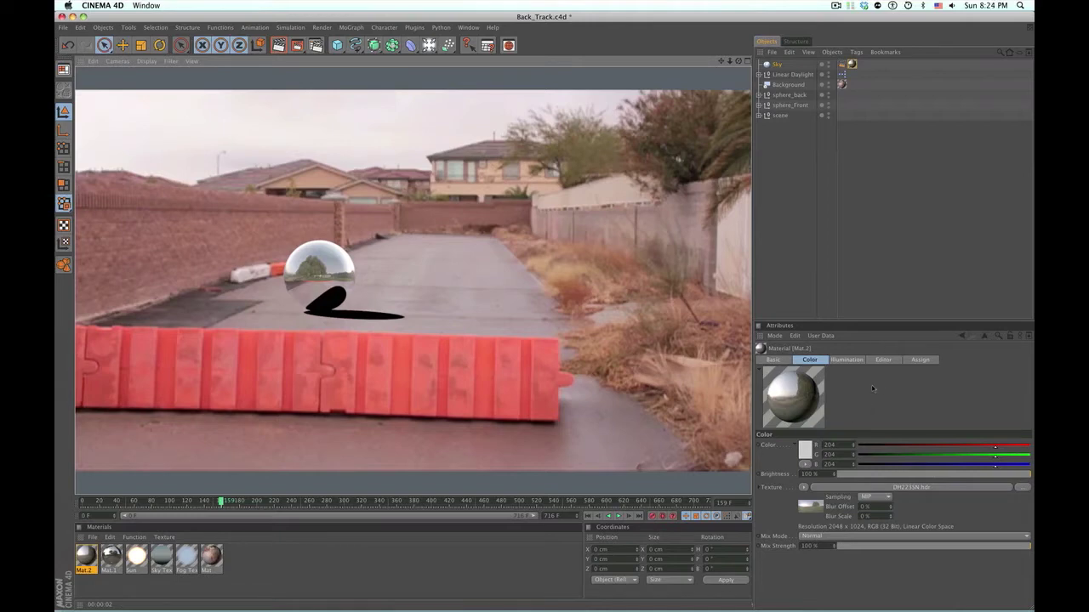
{"action": "left_click", "coordinate": [757, 486]}
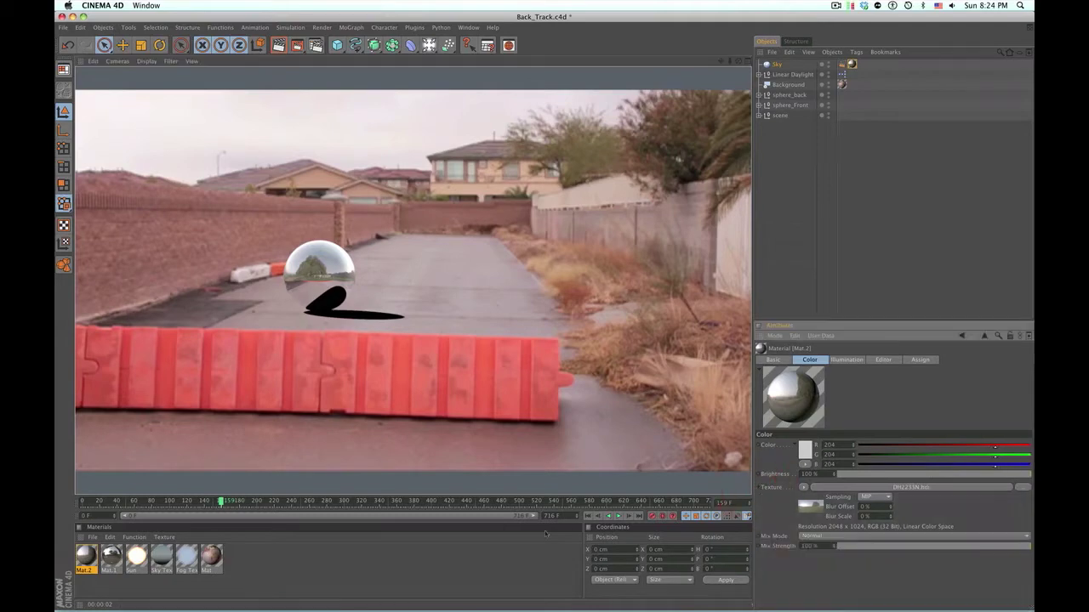
Clear the rendered preview and play back the tracked shot, stopping at frame 430.
{"action": "left_click", "coordinate": [94, 473]}
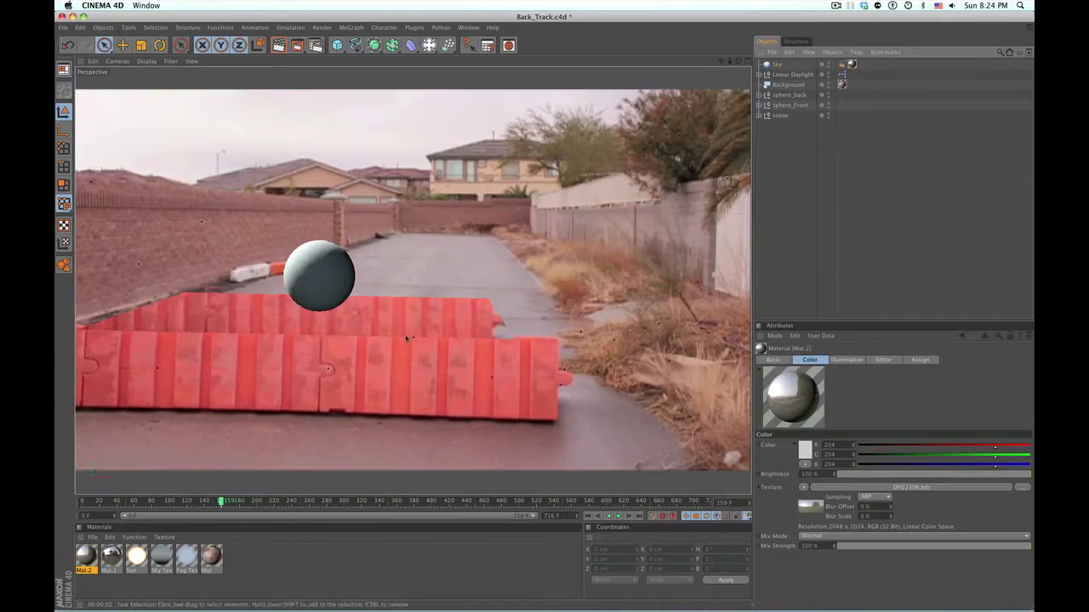
{"action": "key", "text": "F8"}
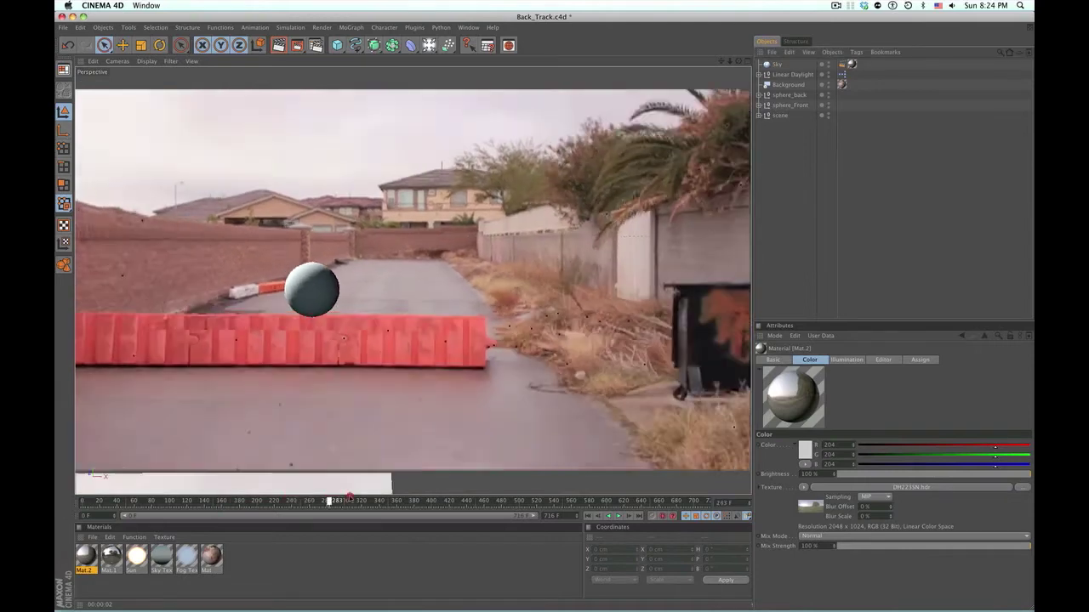
{"action": "key", "text": "F8"}
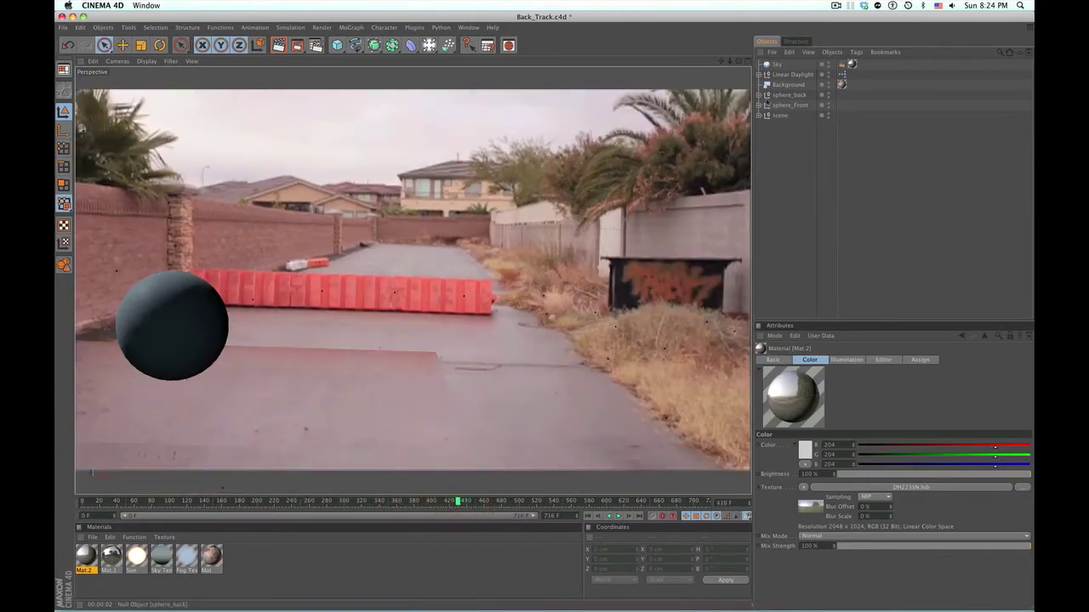
Copy the Mat.1 material from sphere_back's Sphere to sphere_Front's Sphere and test-render the view at frames 430 and 443.
{"action": "left_click", "coordinate": [759, 95]}
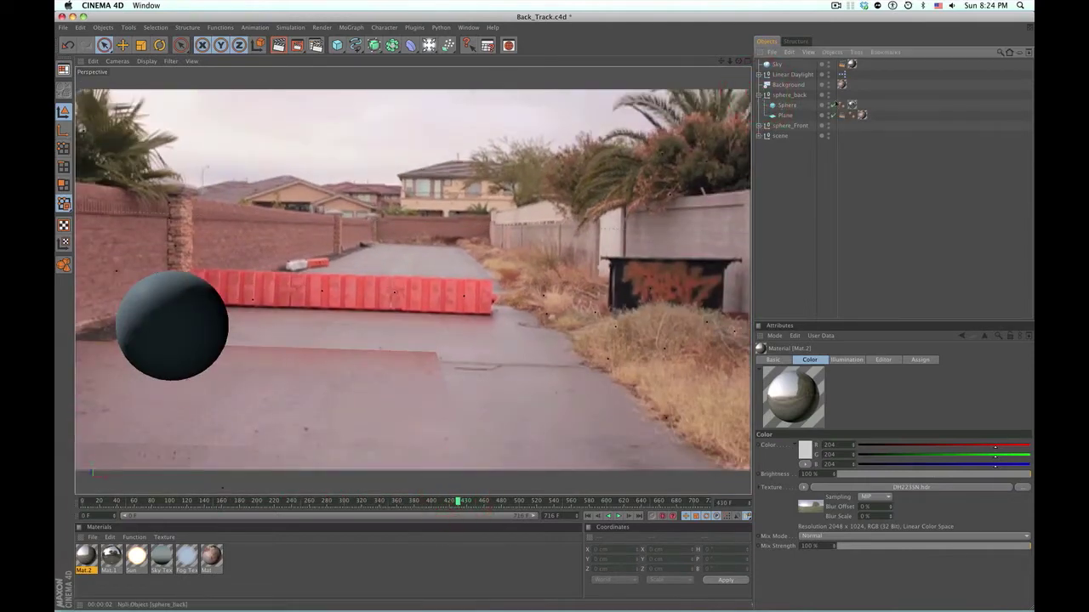
{"action": "left_click", "coordinate": [759, 125]}
{"action": "left_click", "coordinate": [852, 105]}
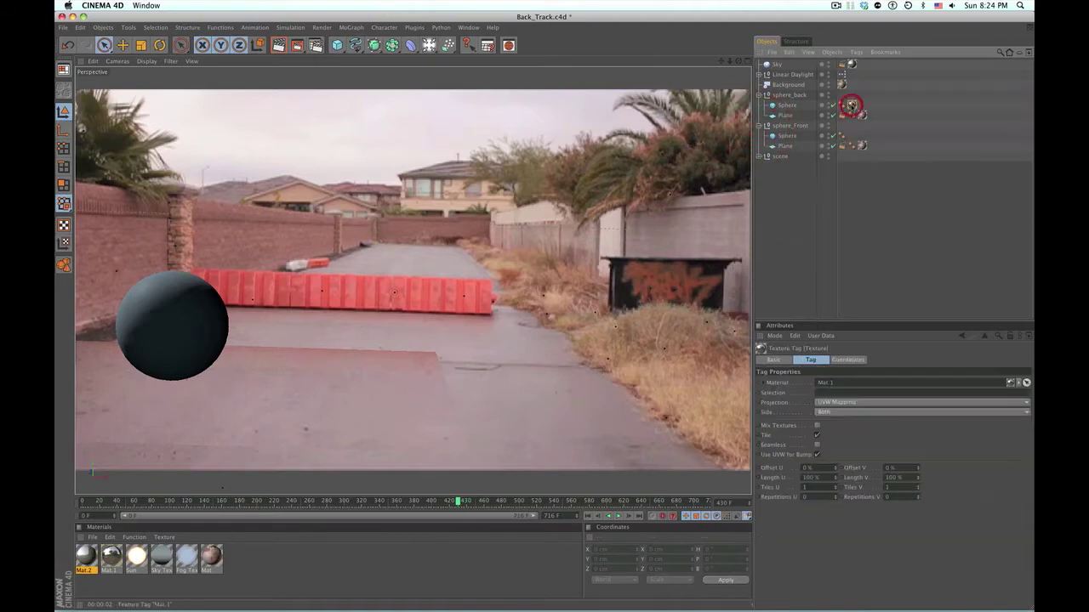
{"action": "left_click_drag", "start_coordinate": [852, 105], "coordinate": [788, 135], "text": "ctrl"}
{"action": "key", "text": "super+r"}
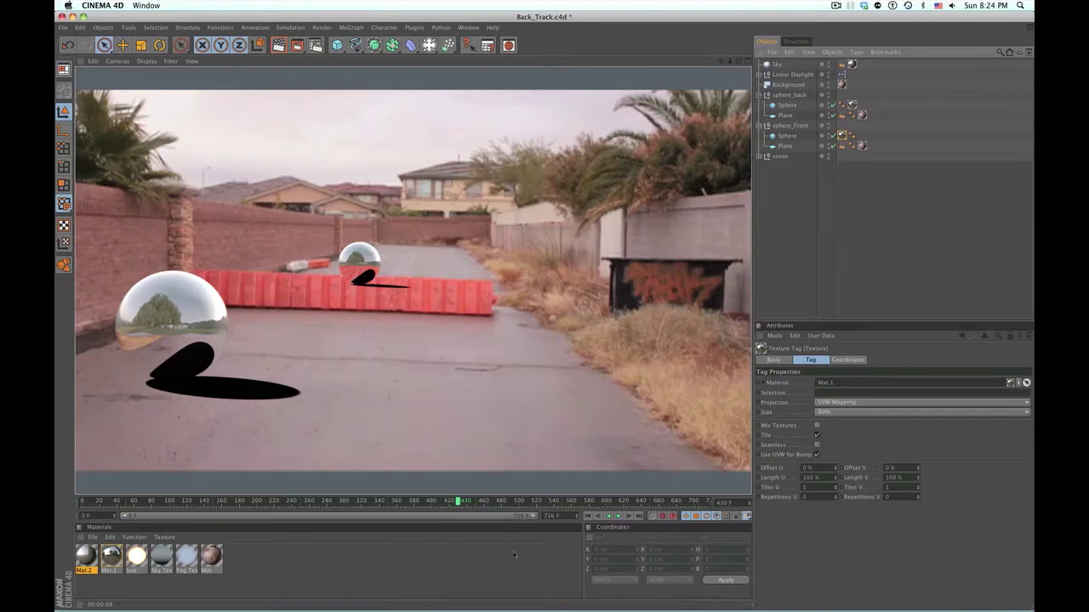
{"action": "mouse_move", "coordinate": [462, 504]}
{"action": "left_mouse_down"}
{"action": "mouse_move", "coordinate": [479, 505]}
{"action": "mouse_move", "coordinate": [450, 505]}
{"action": "mouse_move", "coordinate": [488, 501]}
{"action": "mouse_move", "coordinate": [468, 503]}
{"action": "left_mouse_up"}
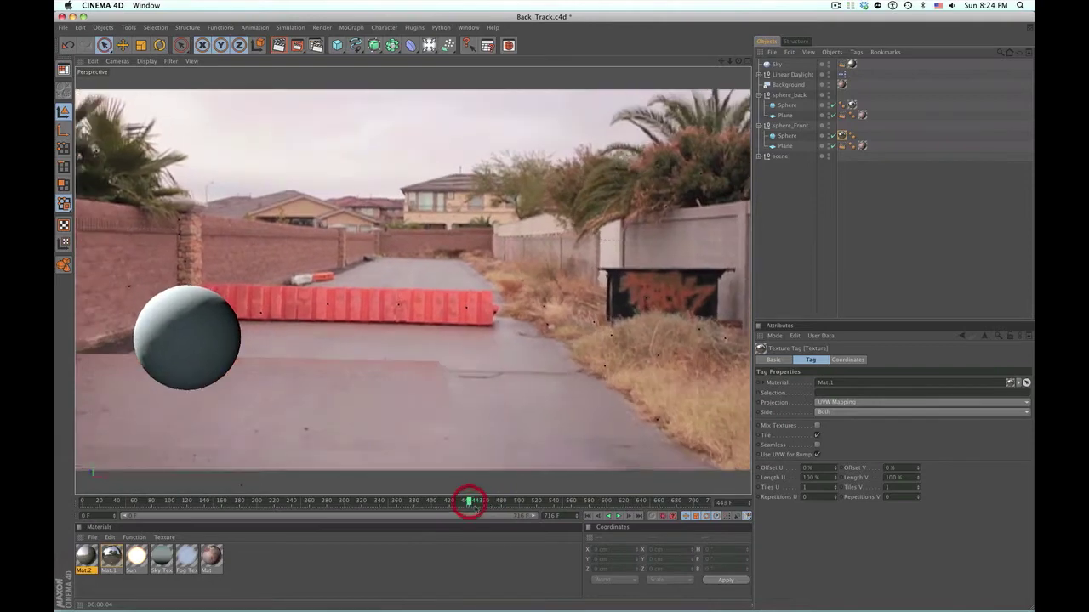
{"action": "key", "text": "super+r"}
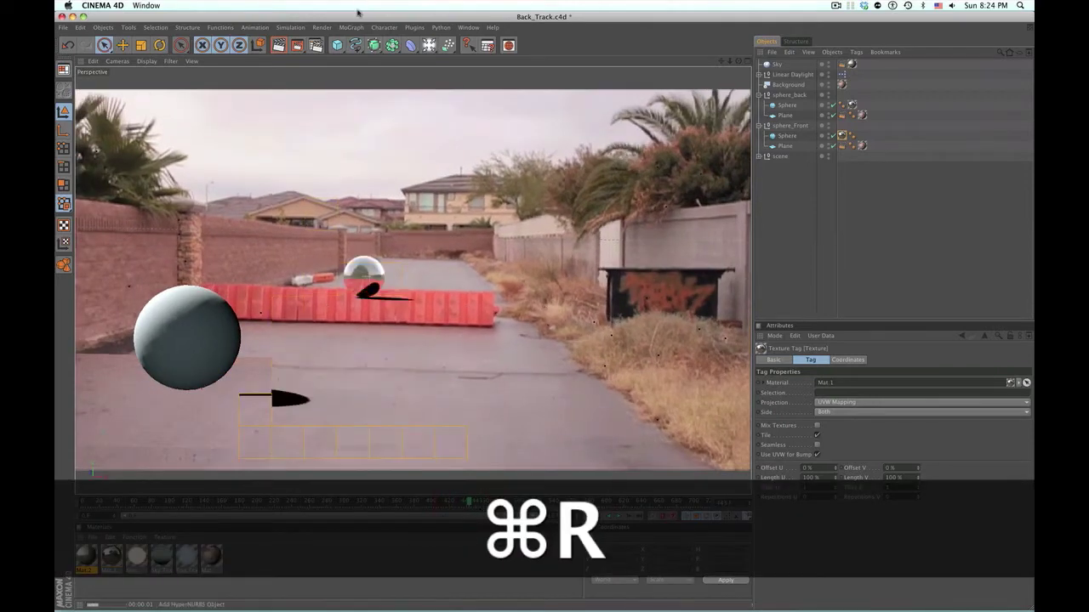
Review the Ambient Occlusion, Anti-Aliasing and Output pages of the render settings.
{"action": "left_click", "coordinate": [317, 45]}
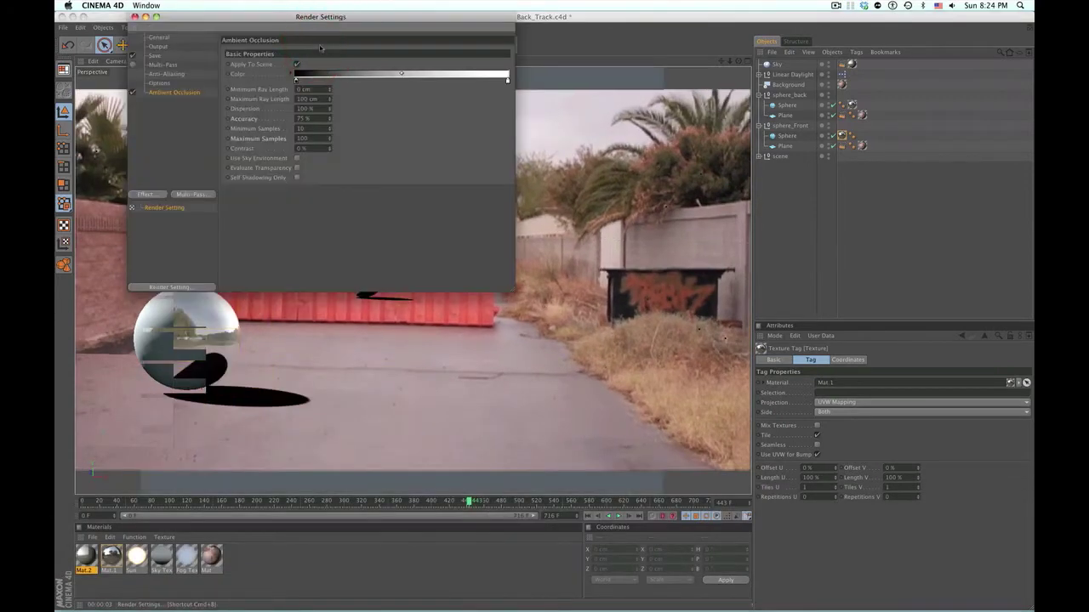
{"action": "left_click", "coordinate": [167, 95]}
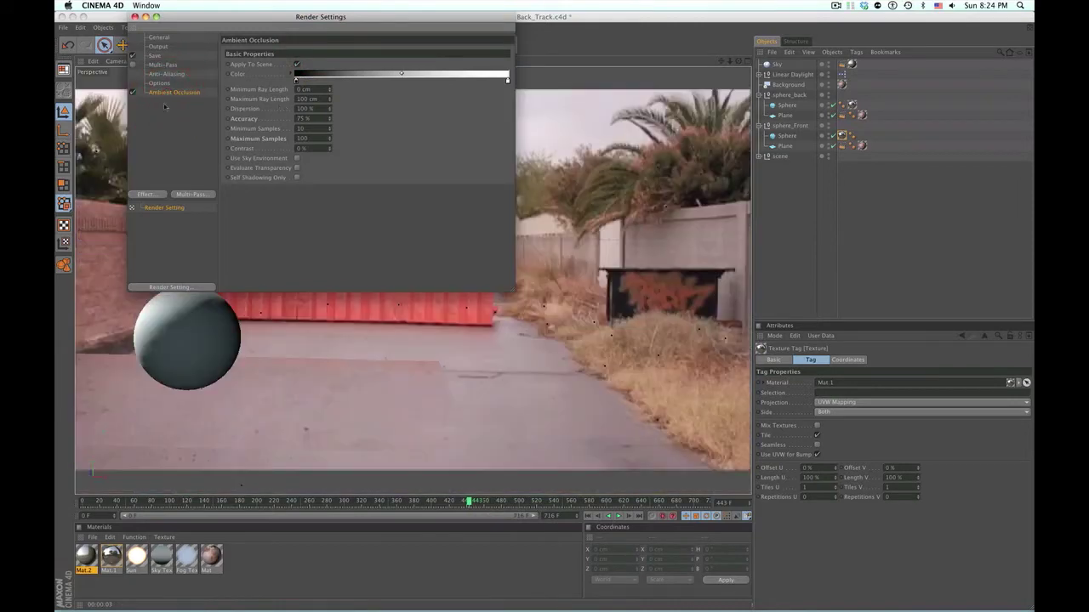
{"action": "left_click", "coordinate": [170, 75]}
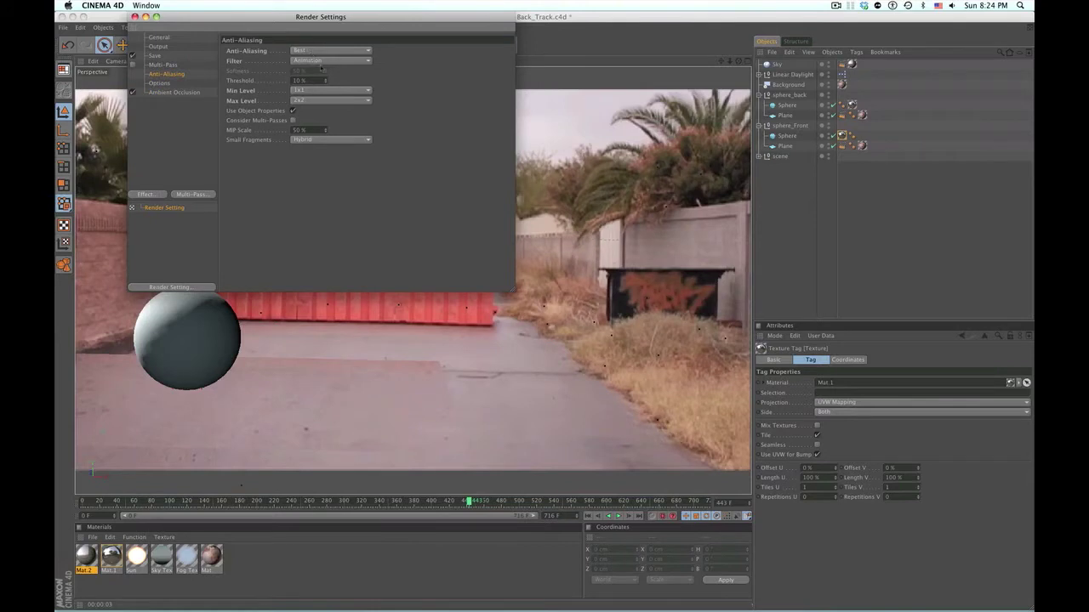
{"action": "left_click", "coordinate": [159, 47]}
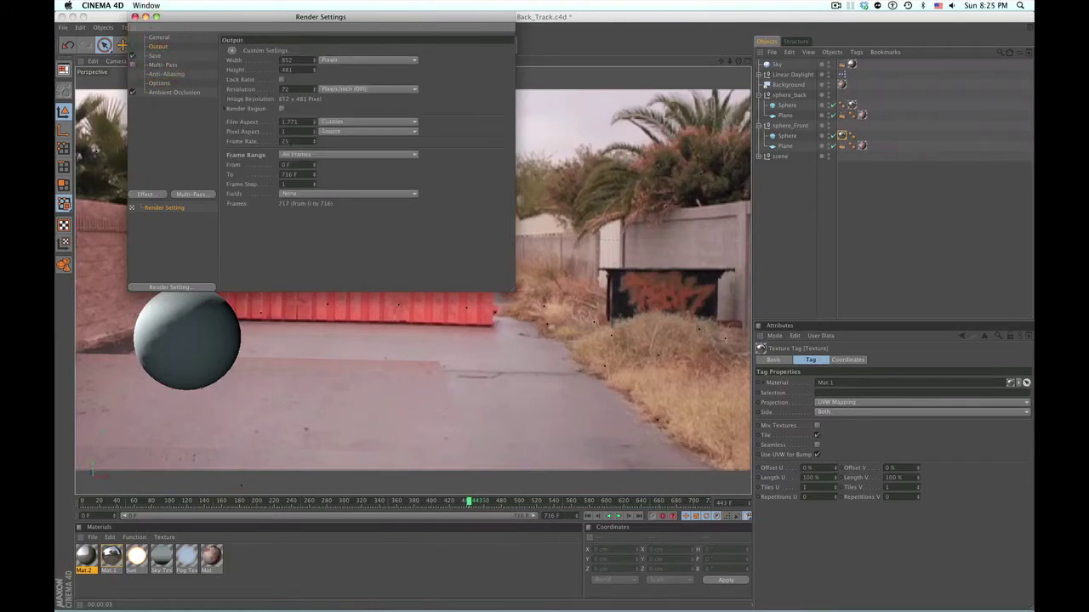
Set the render to save as Back_Track_c4d in a new folder named C4D and close the render settings.
{"action": "left_click", "coordinate": [156, 56]}
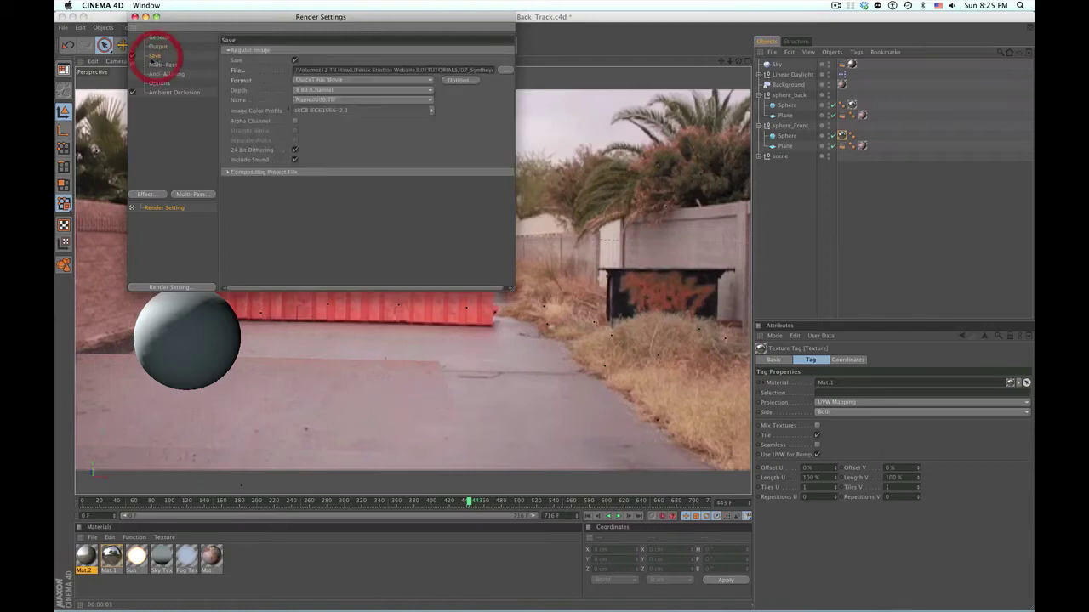
{"action": "left_click", "coordinate": [507, 70]}
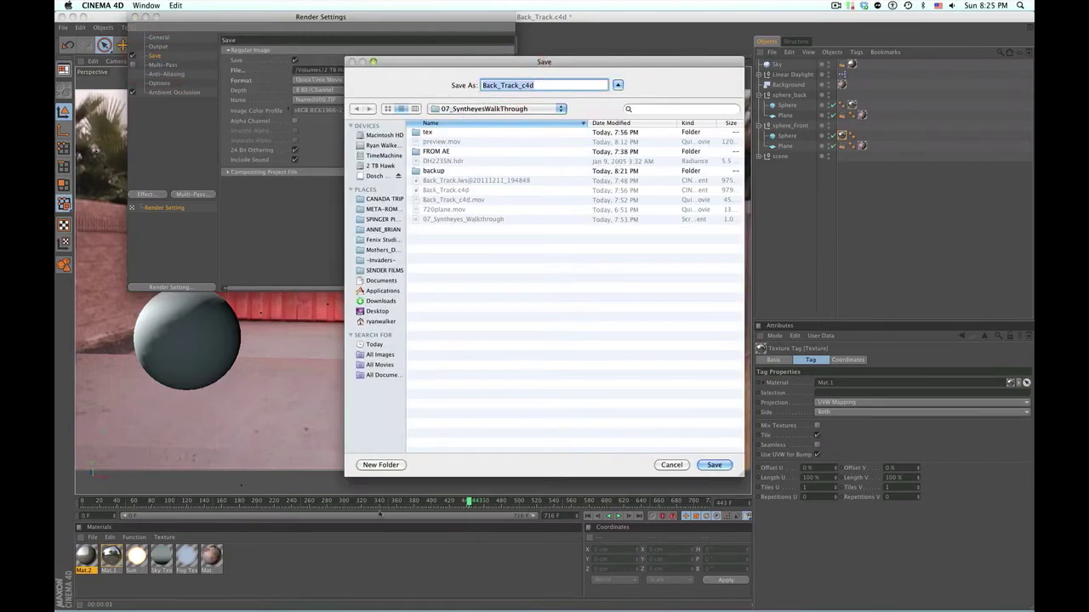
{"action": "left_click", "coordinate": [381, 465]}
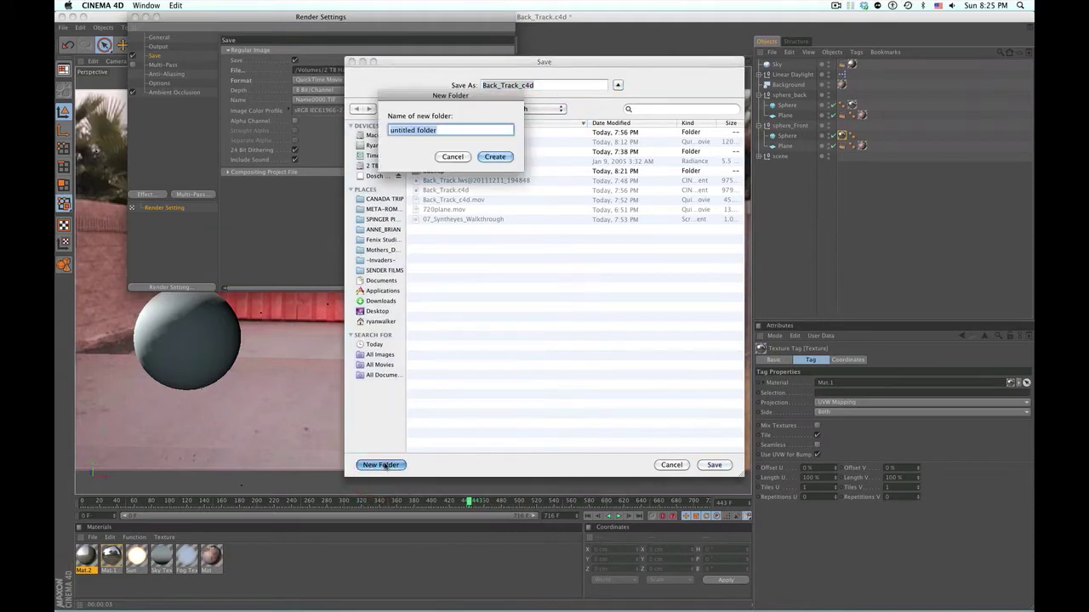
{"action": "type", "text": "C4D"}
{"action": "key", "text": "Return"}
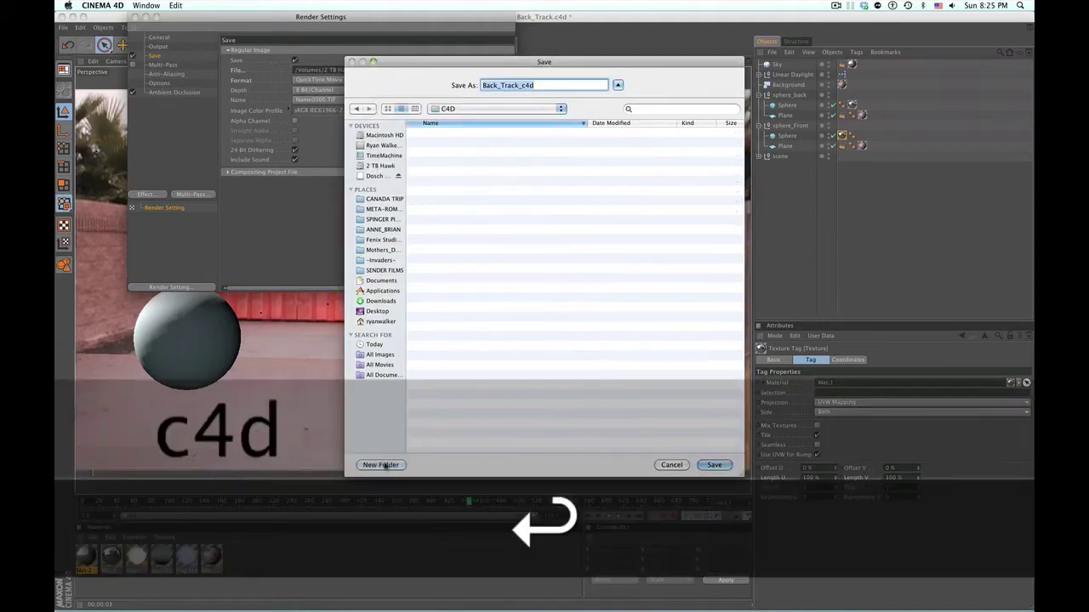
{"action": "key", "text": "Return"}
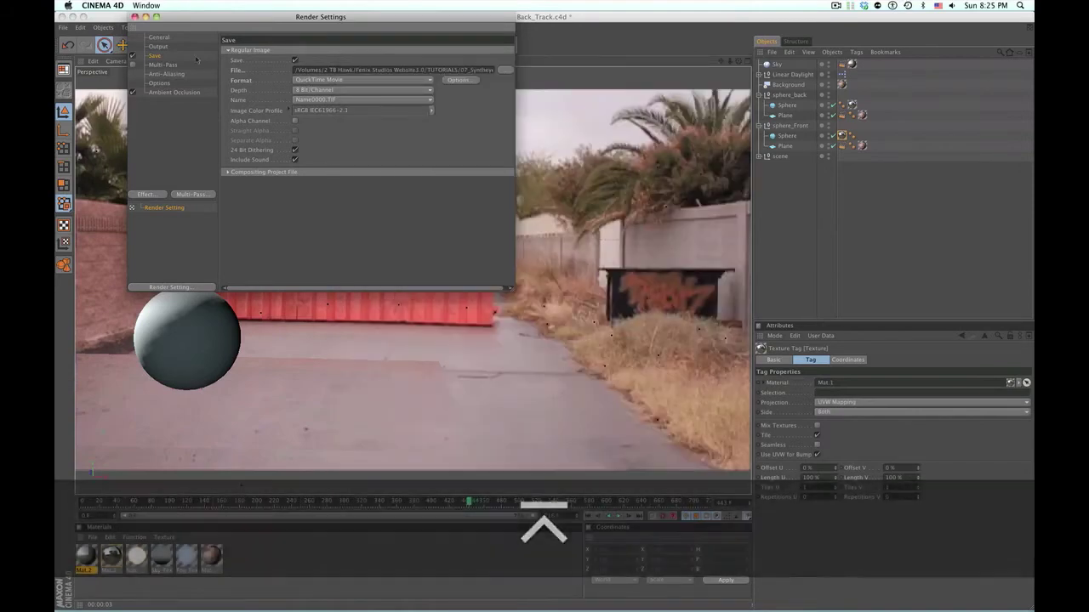
{"action": "left_click", "coordinate": [135, 17]}
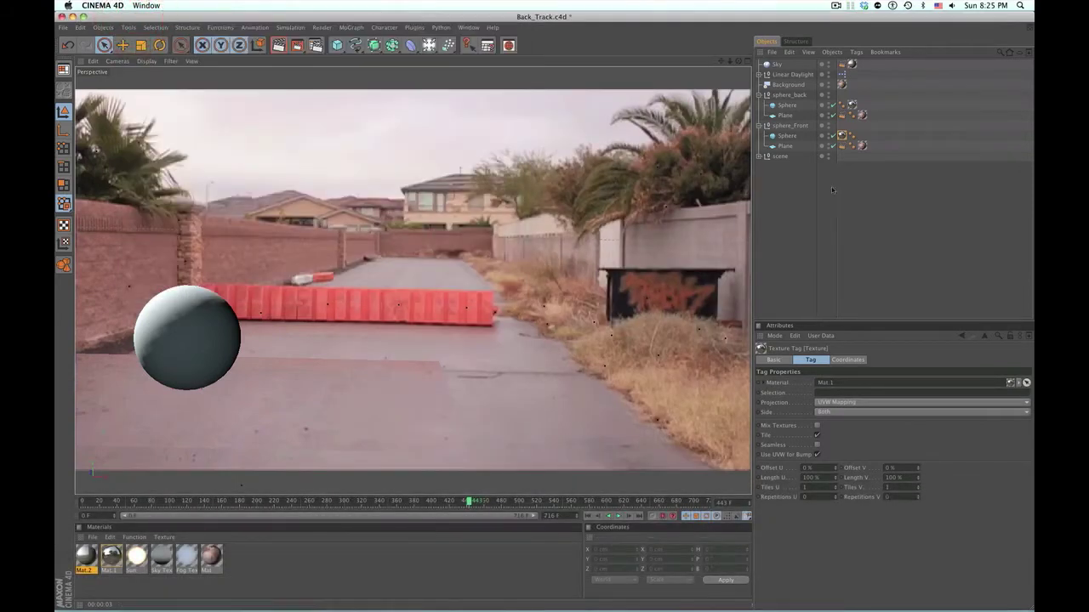
Hide the Background object in both the editor and the renderer, and test-render the view.
{"action": "key", "text": "alt"}
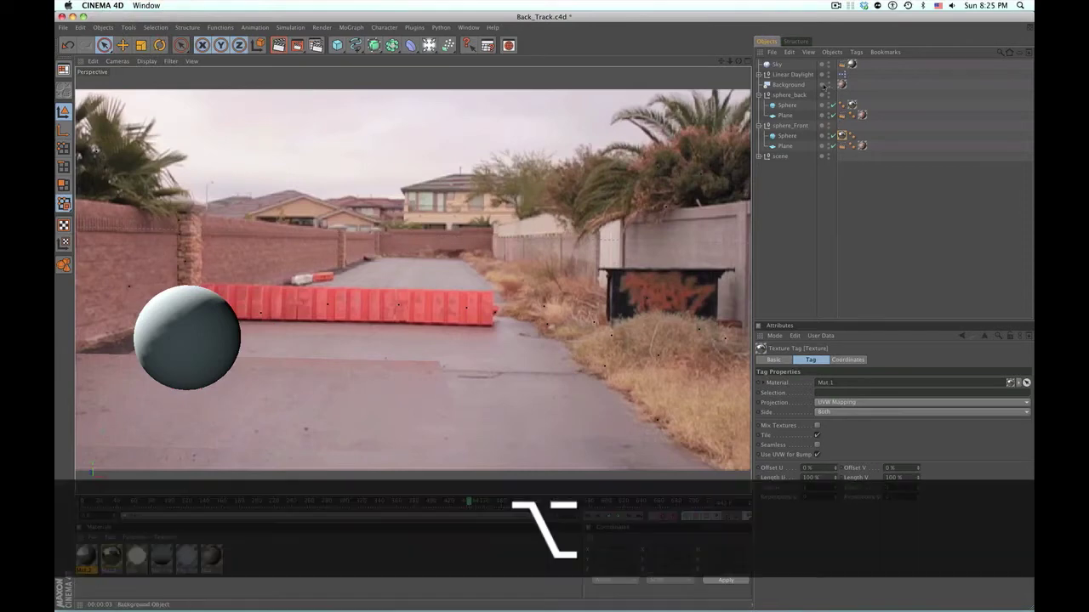
{"action": "left_click", "coordinate": [827, 85], "text": "alt"}
{"action": "key", "text": "super+r"}
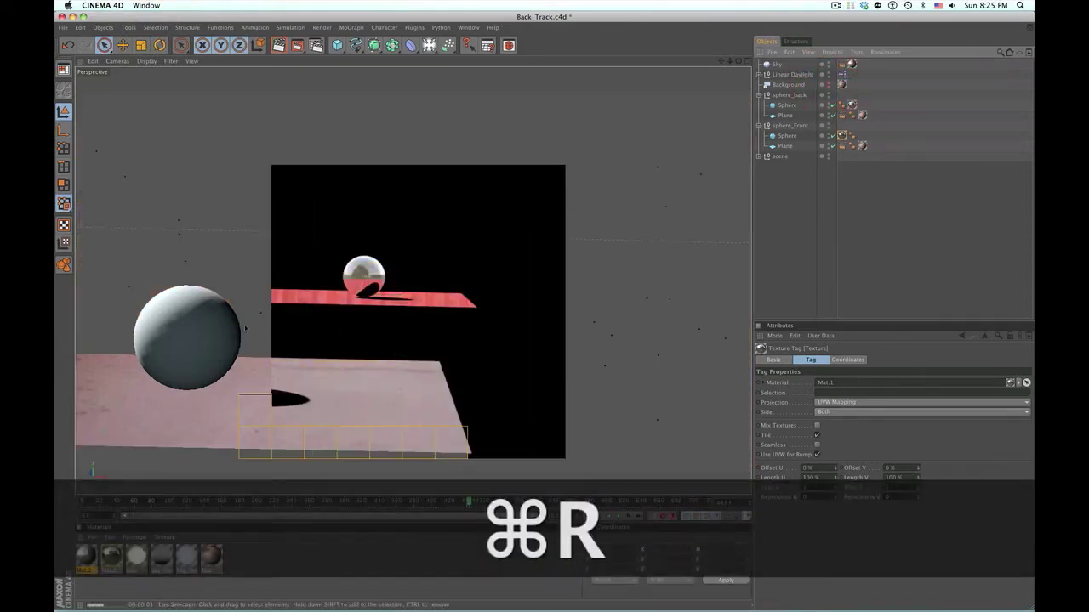
{"action": "left_click", "coordinate": [920, 220]}
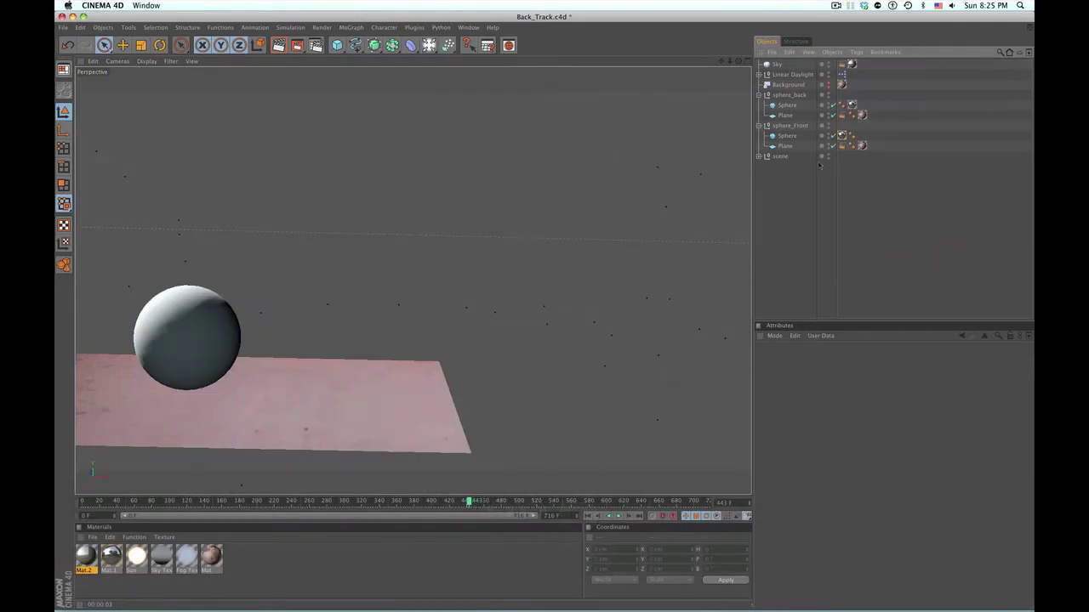
Inspect sphere_Front's Plane and the properties of its Compositing tag.
{"action": "left_click", "coordinate": [791, 146]}
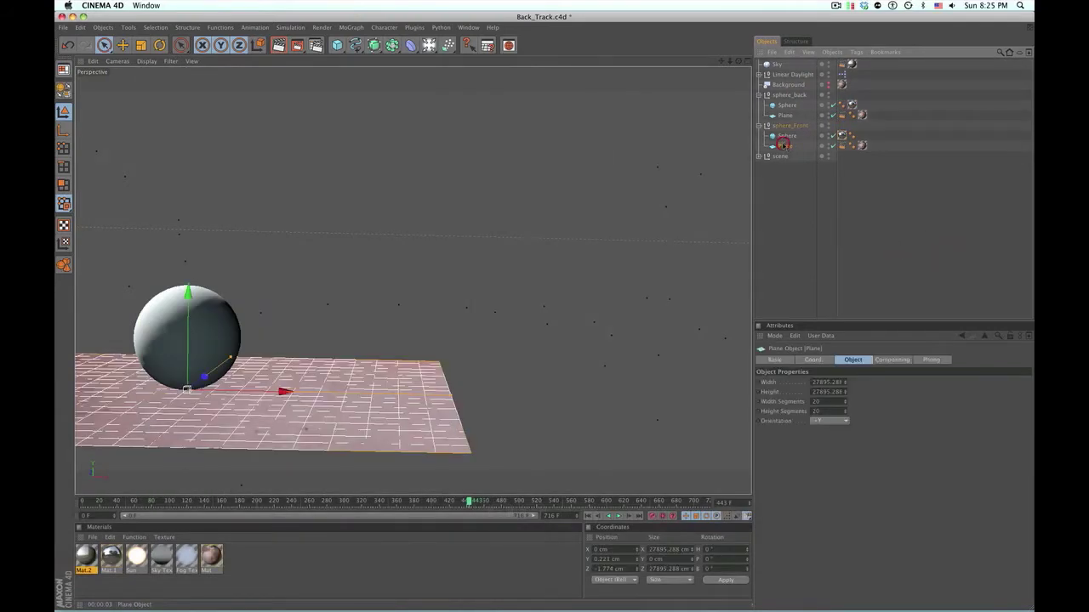
{"action": "left_click", "coordinate": [841, 145]}
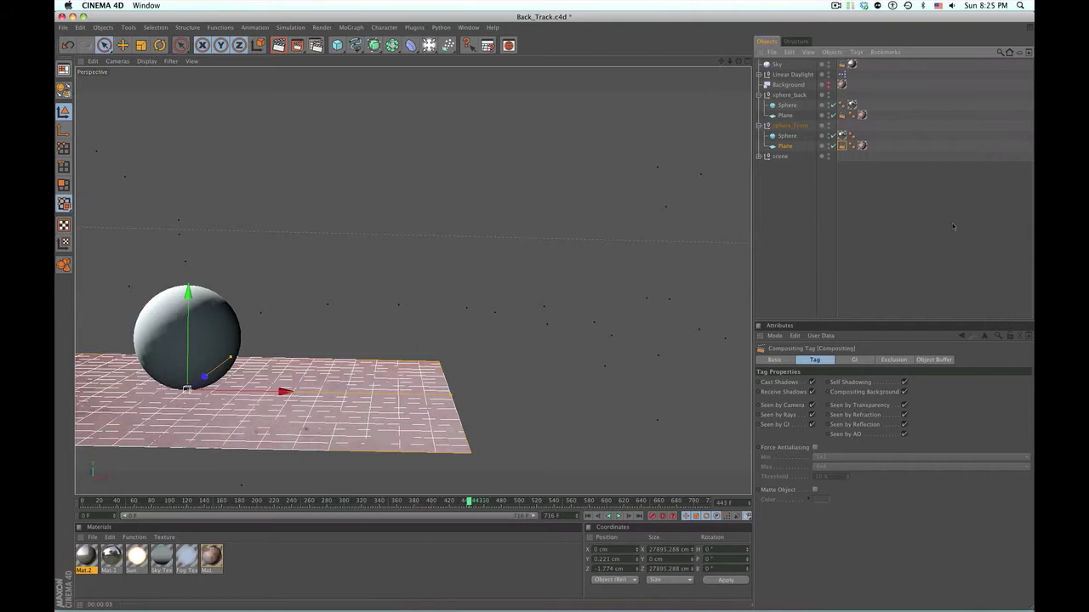
{"action": "left_click", "coordinate": [857, 191]}
{"action": "left_click", "coordinate": [389, 386]}
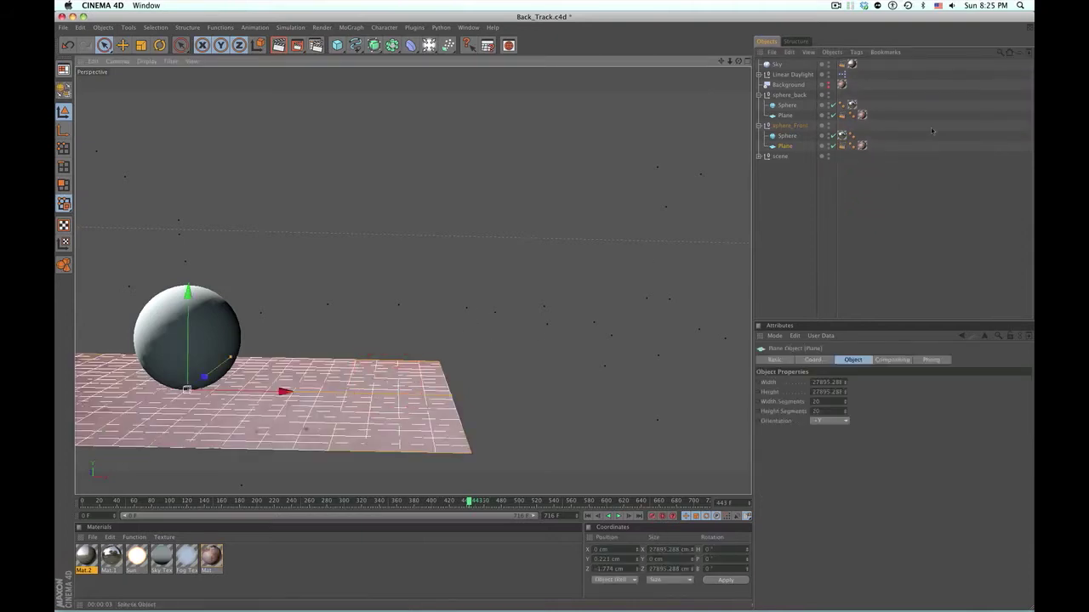
{"action": "left_click", "coordinate": [814, 172]}
Enable object buffer 1 in the Compositing tags of the Planes in sphere_Front and sphere_back.
{"action": "left_click", "coordinate": [840, 145]}
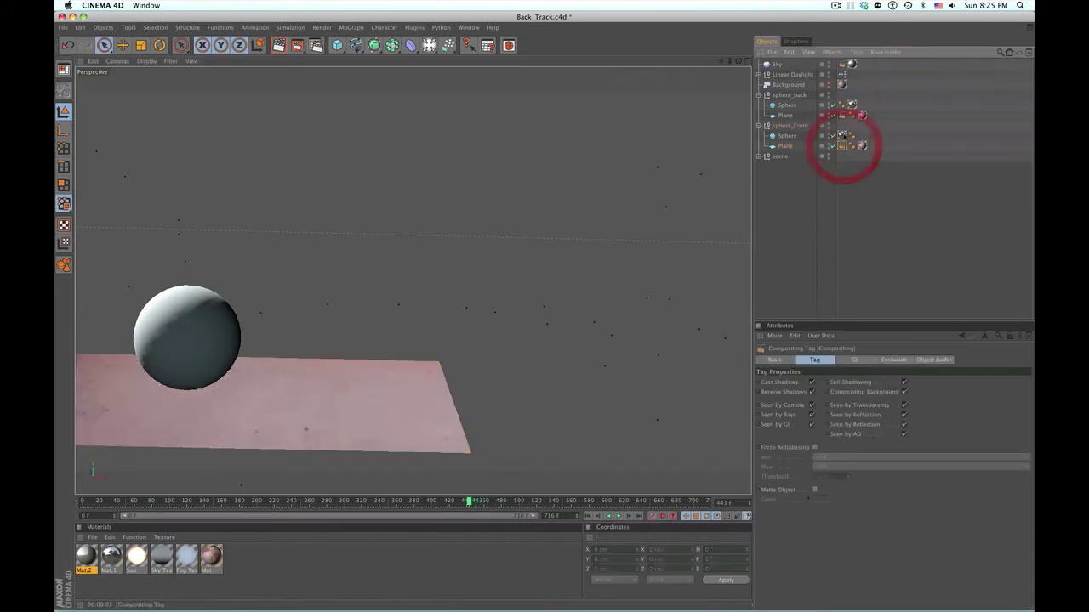
{"action": "left_click", "coordinate": [931, 359]}
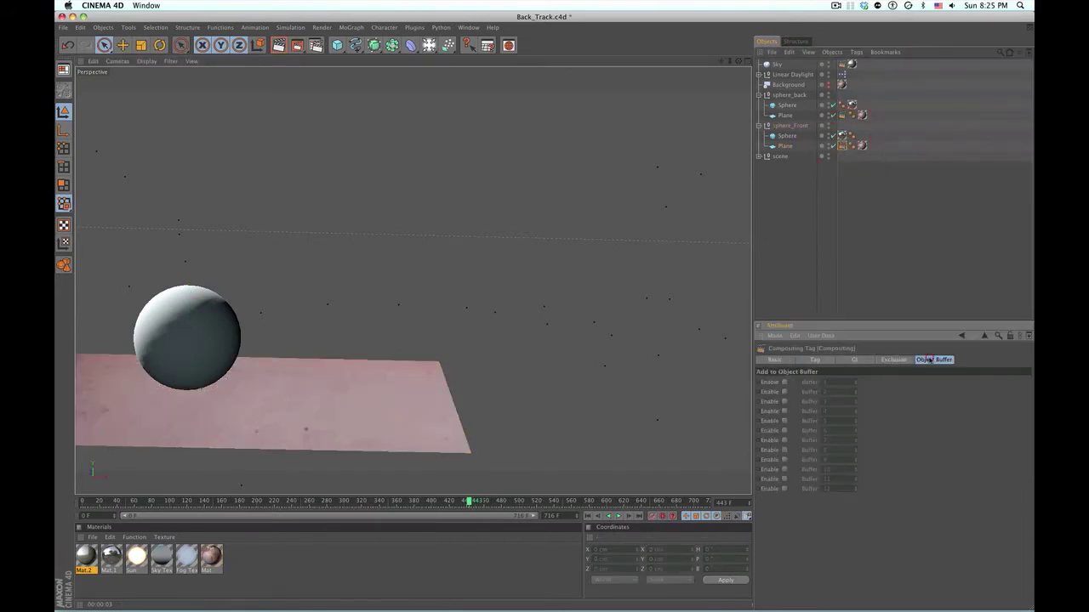
{"action": "left_click", "coordinate": [785, 383]}
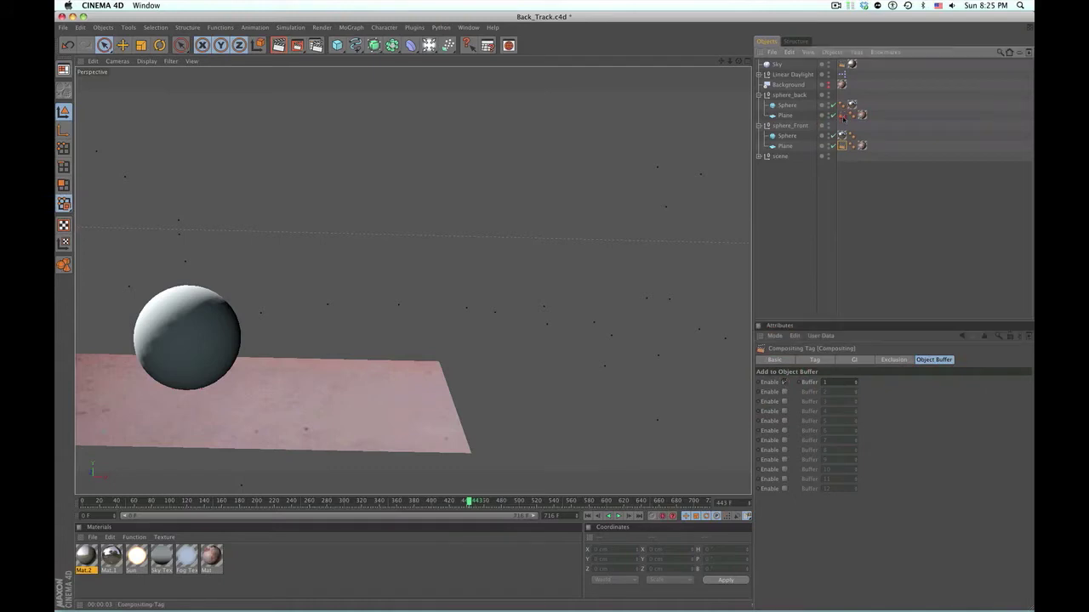
{"action": "left_click", "coordinate": [842, 116]}
{"action": "left_click", "coordinate": [785, 383]}
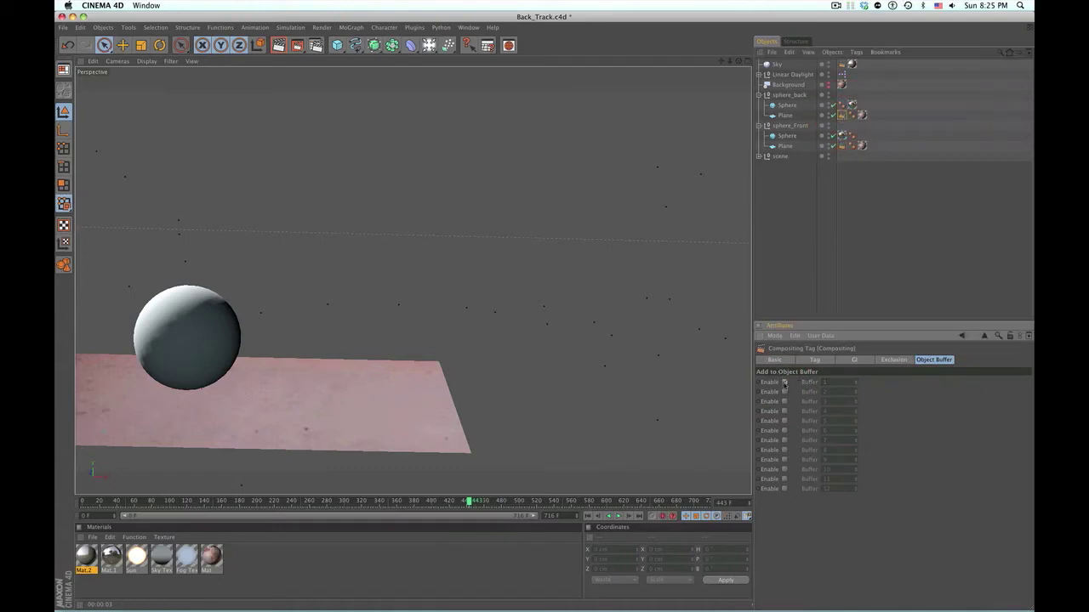
{"action": "left_click", "coordinate": [867, 207]}
Add a Compositing tag with object buffer 2 enabled to sphere_Front's Sphere and copy the tag to sphere_back's Sphere.
{"action": "right_click", "coordinate": [790, 136]}
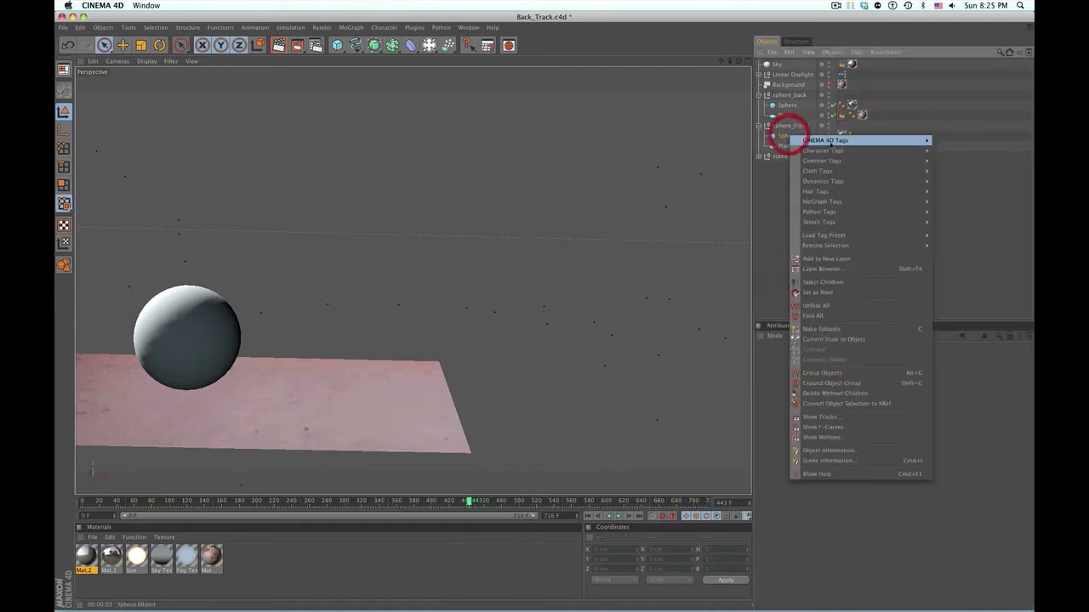
{"action": "mouse_move", "coordinate": [850, 141]}
{"action": "left_click", "coordinate": [945, 194]}
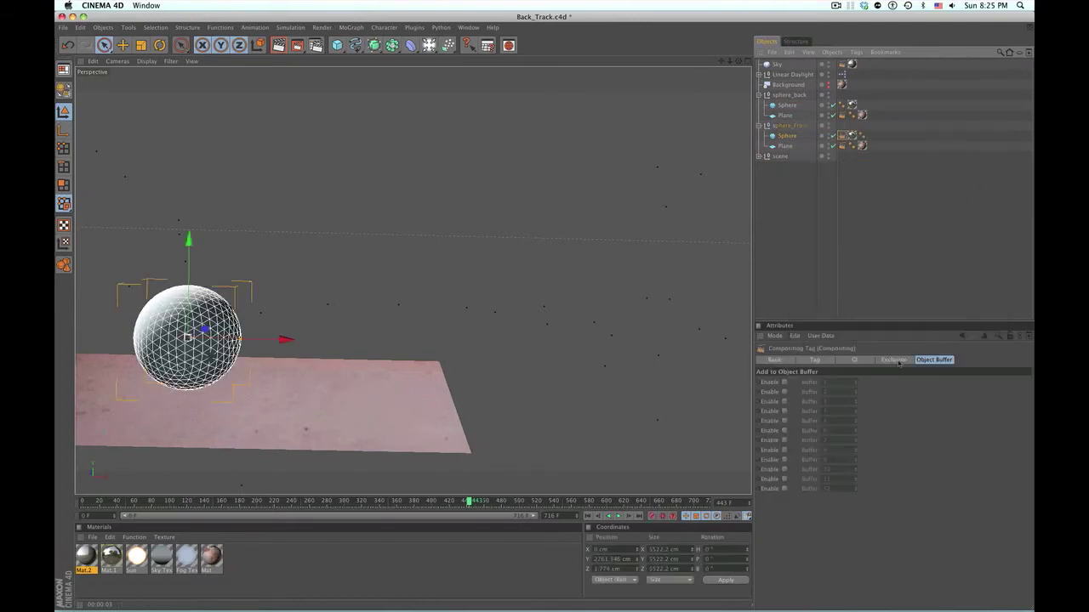
{"action": "left_click", "coordinate": [784, 392]}
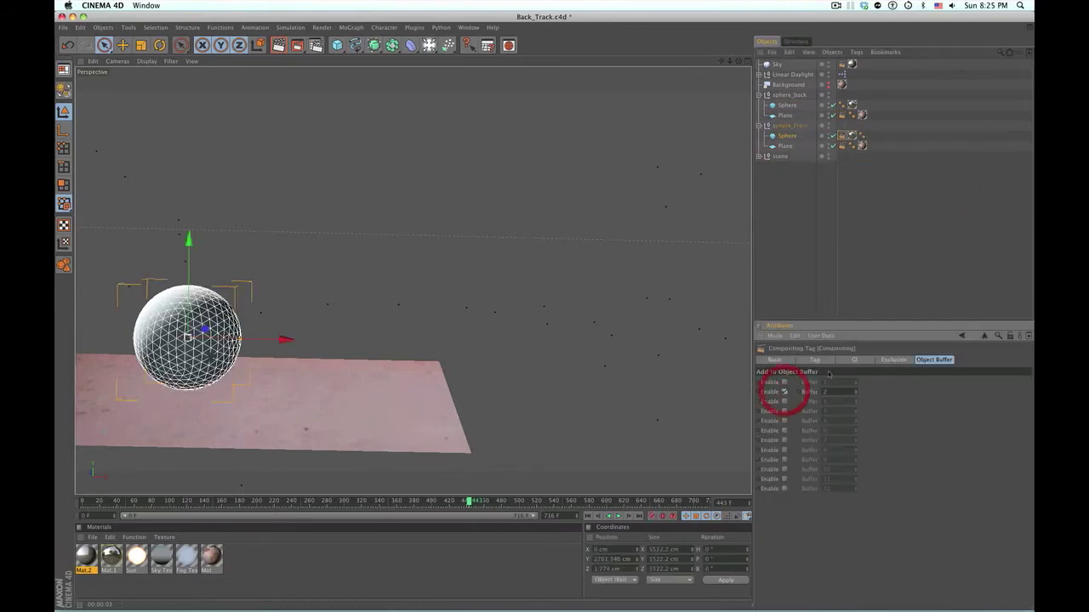
{"action": "left_click", "coordinate": [931, 255]}
{"action": "left_click", "coordinate": [787, 106]}
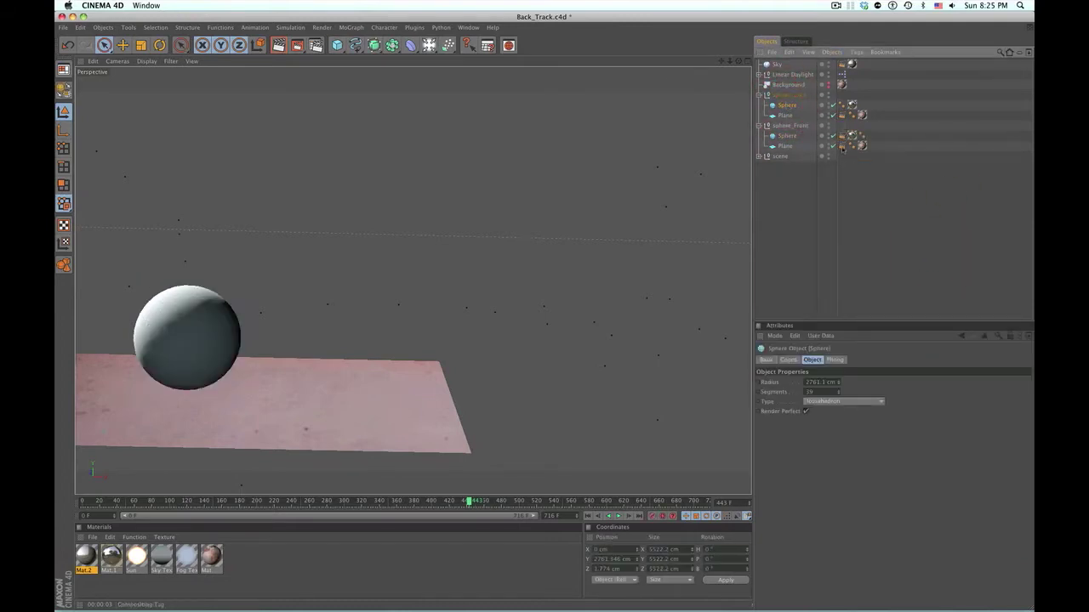
{"action": "left_click", "coordinate": [842, 105]}
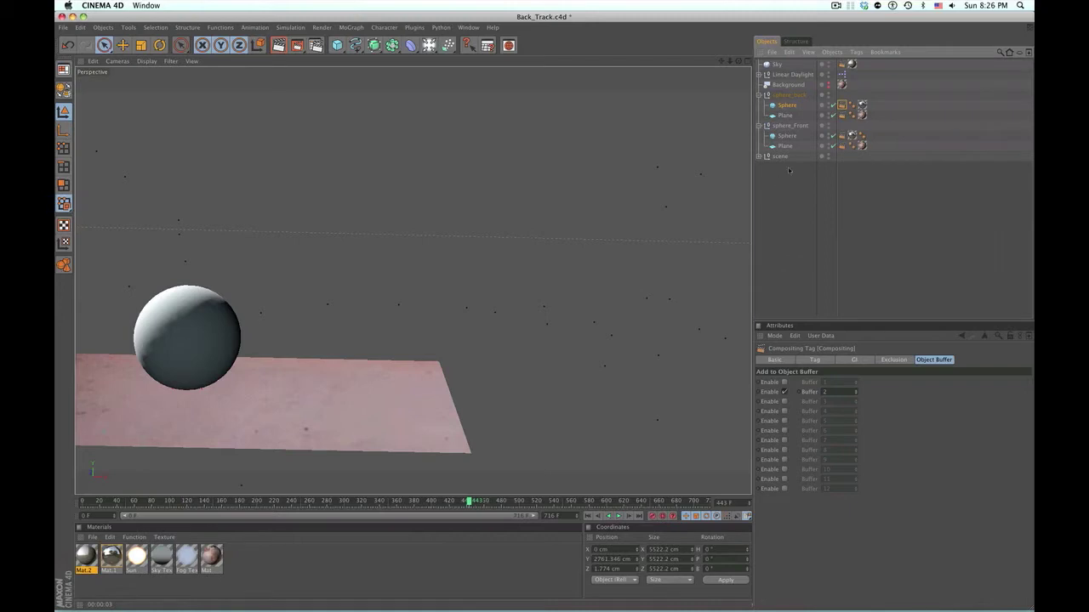
Enable Multi-Pass in the render settings and add two Object Buffer passes with Group IDs 1 and 2.
{"action": "left_click", "coordinate": [314, 48]}
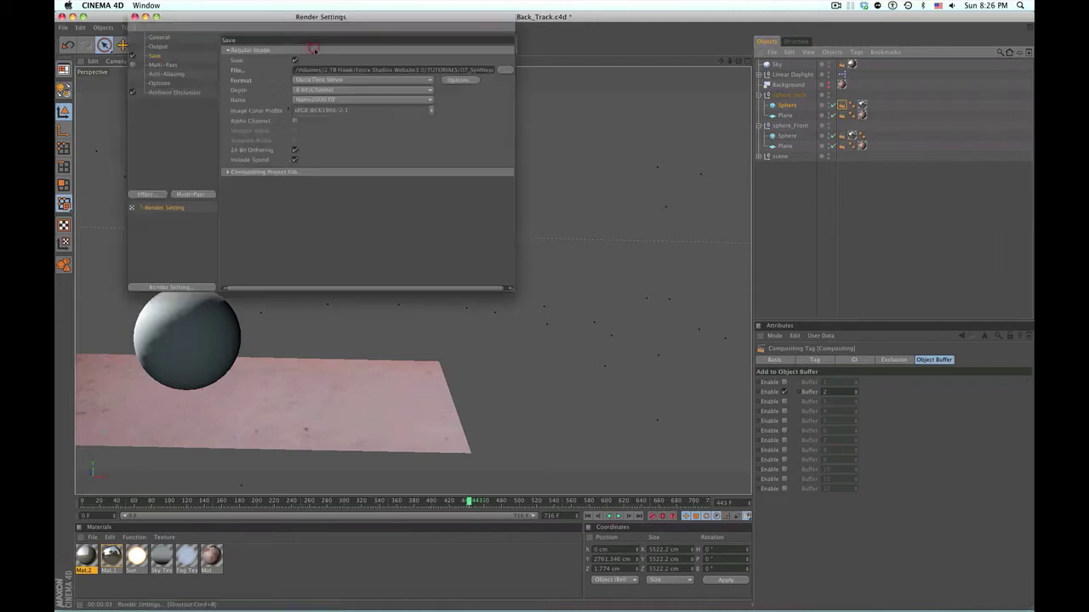
{"action": "left_click", "coordinate": [162, 65]}
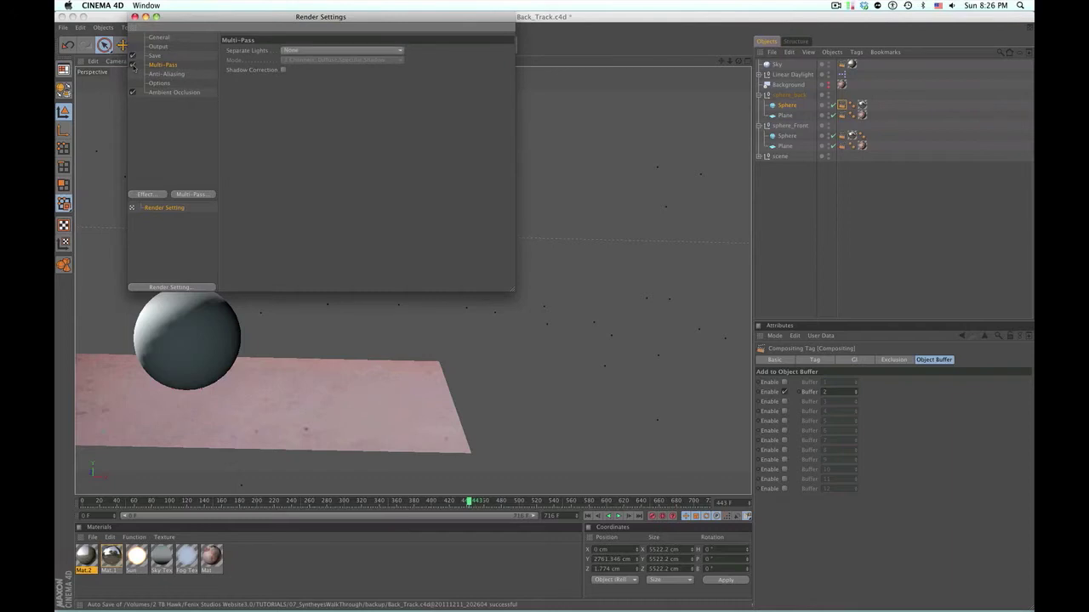
{"action": "left_click", "coordinate": [195, 196]}
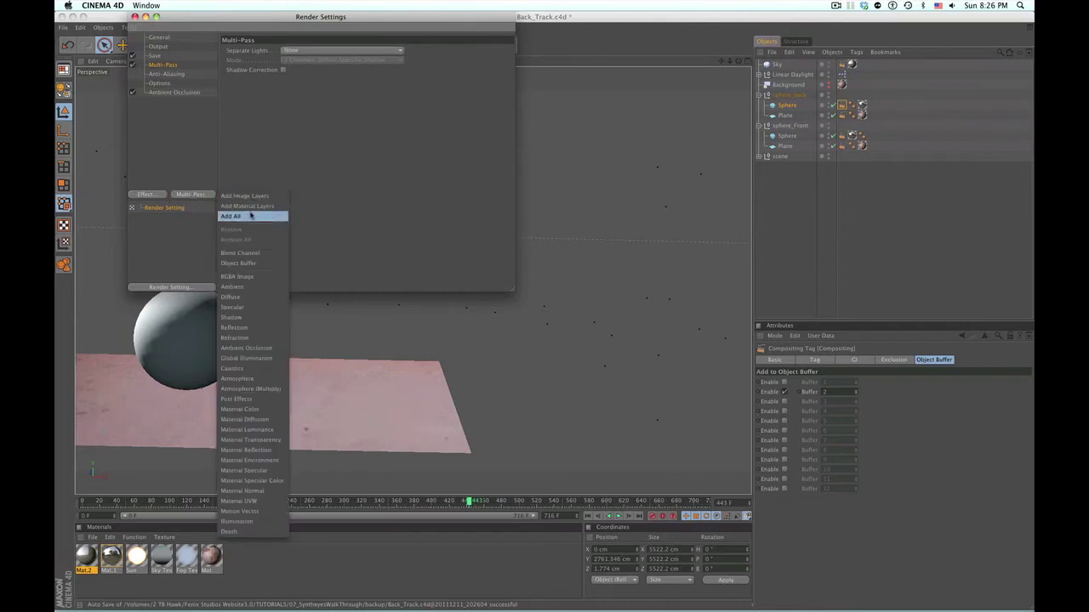
{"action": "left_click", "coordinate": [253, 263]}
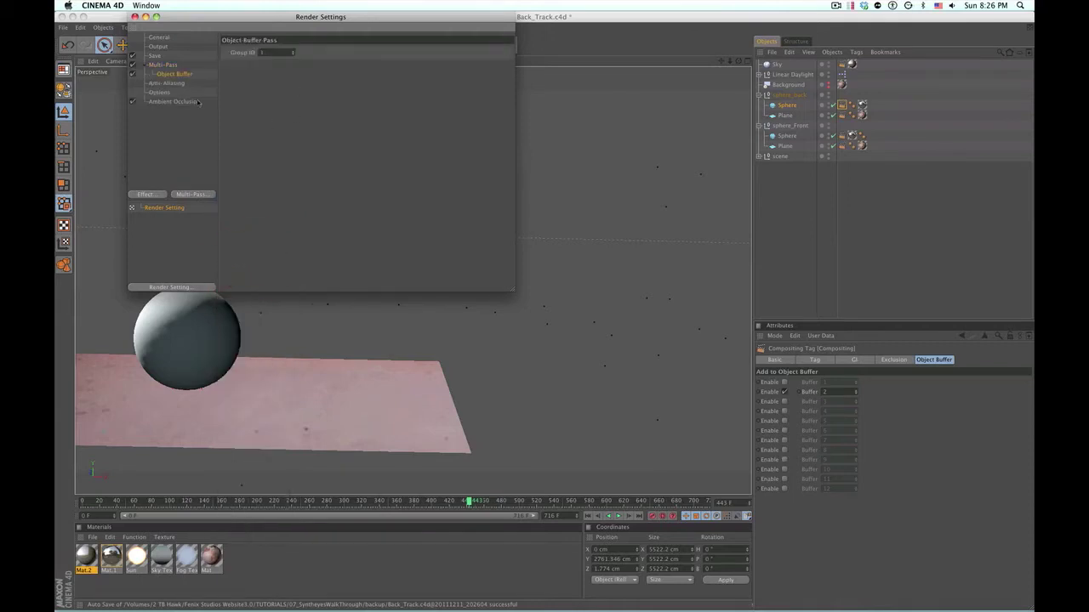
{"action": "left_click", "coordinate": [197, 191]}
{"action": "left_click", "coordinate": [247, 261]}
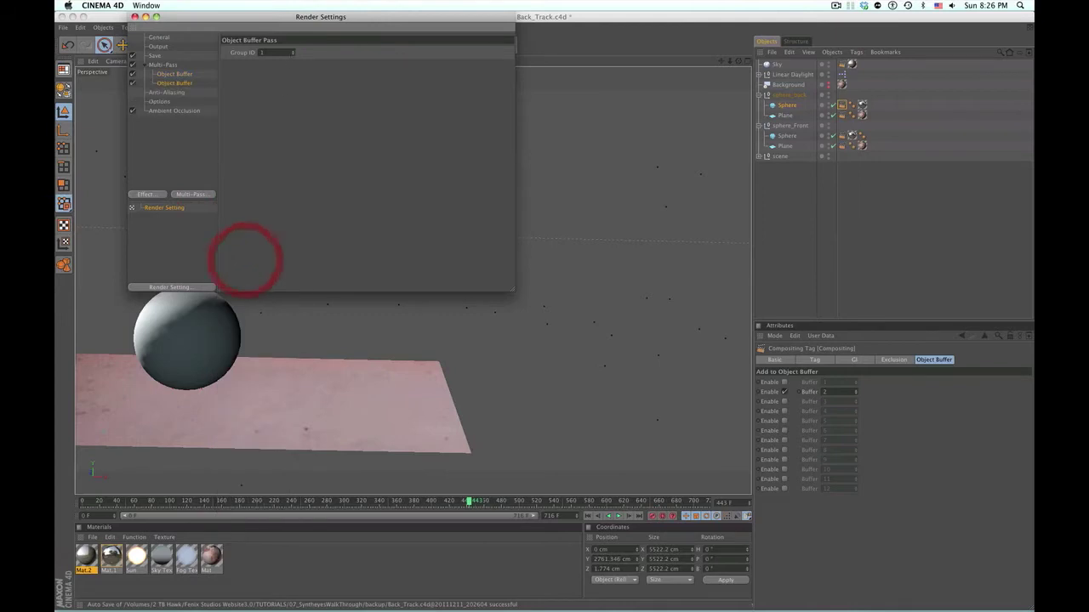
{"action": "left_click", "coordinate": [293, 50]}
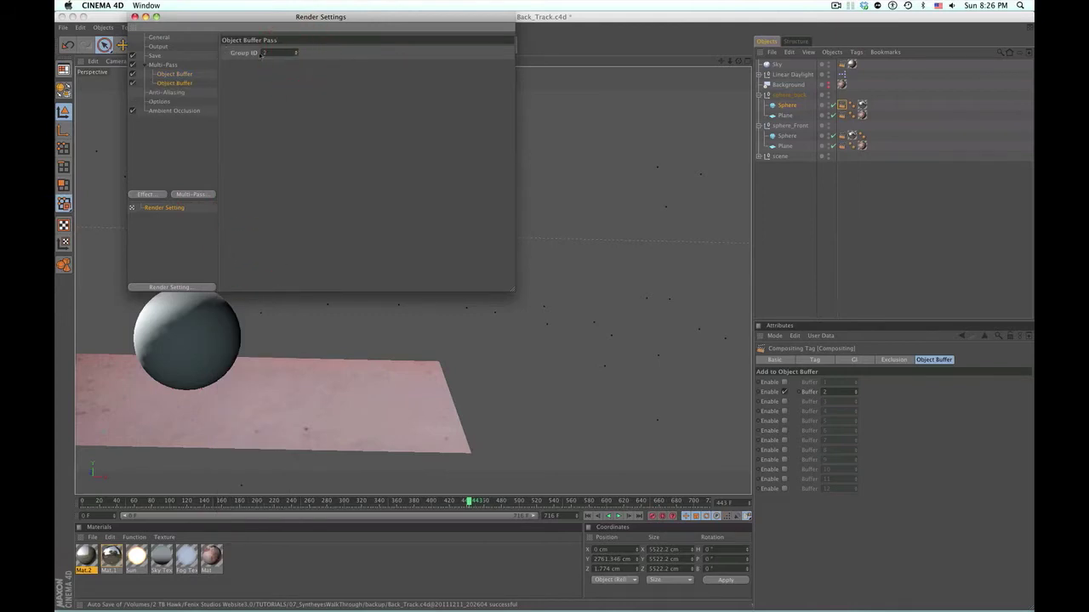
Add Shadow and Ambient Occlusion passes to the multi-pass render.
{"action": "left_click", "coordinate": [201, 195]}
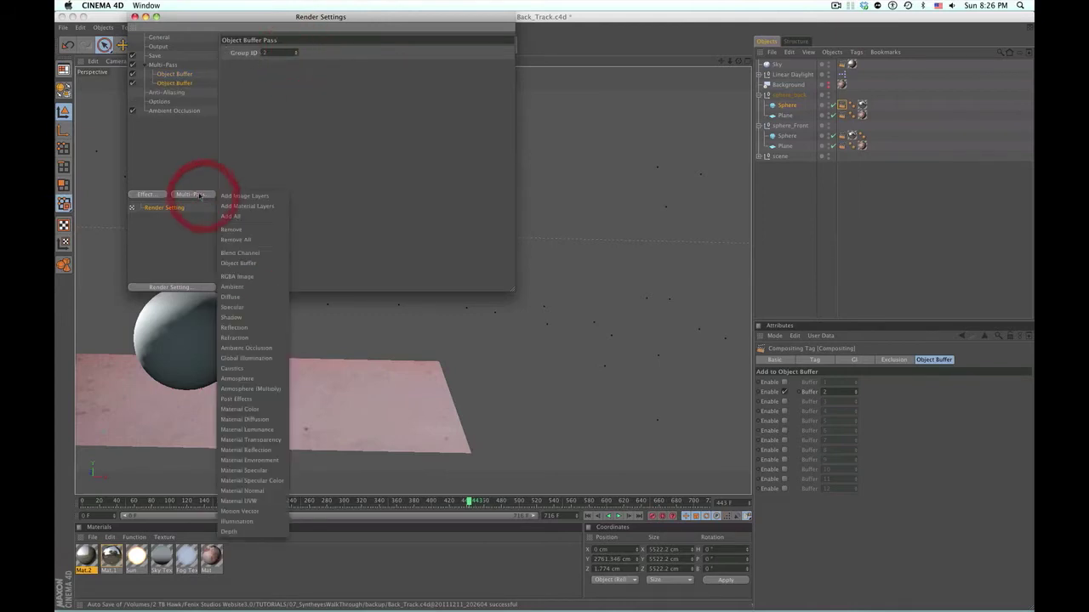
{"action": "left_click", "coordinate": [259, 316]}
{"action": "left_click", "coordinate": [192, 194]}
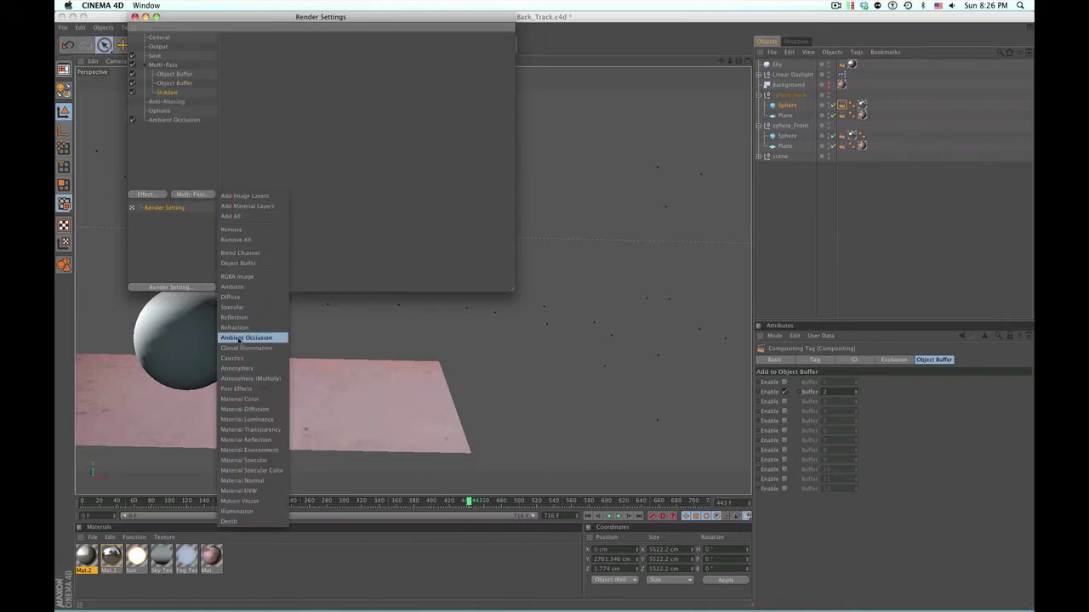
{"action": "left_click", "coordinate": [241, 339]}
{"action": "left_click", "coordinate": [185, 196]}
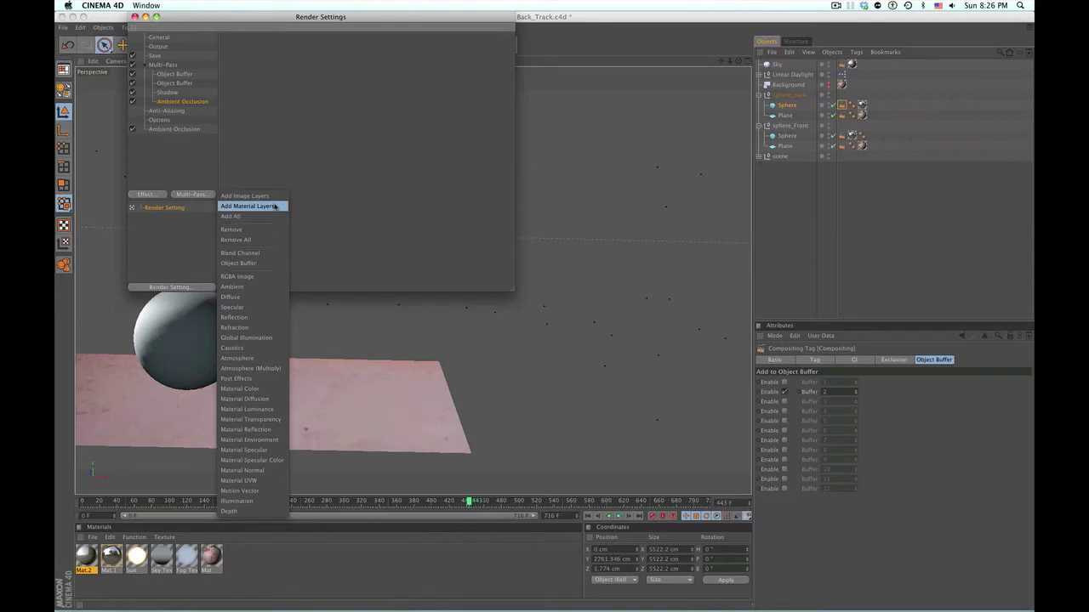
{"action": "left_click", "coordinate": [401, 124]}
Enable Alpha Channel and Straight Alpha for the regular image, and set the multi-pass output file to BACKTRACK in the C4D folder.
{"action": "left_click", "coordinate": [156, 55]}
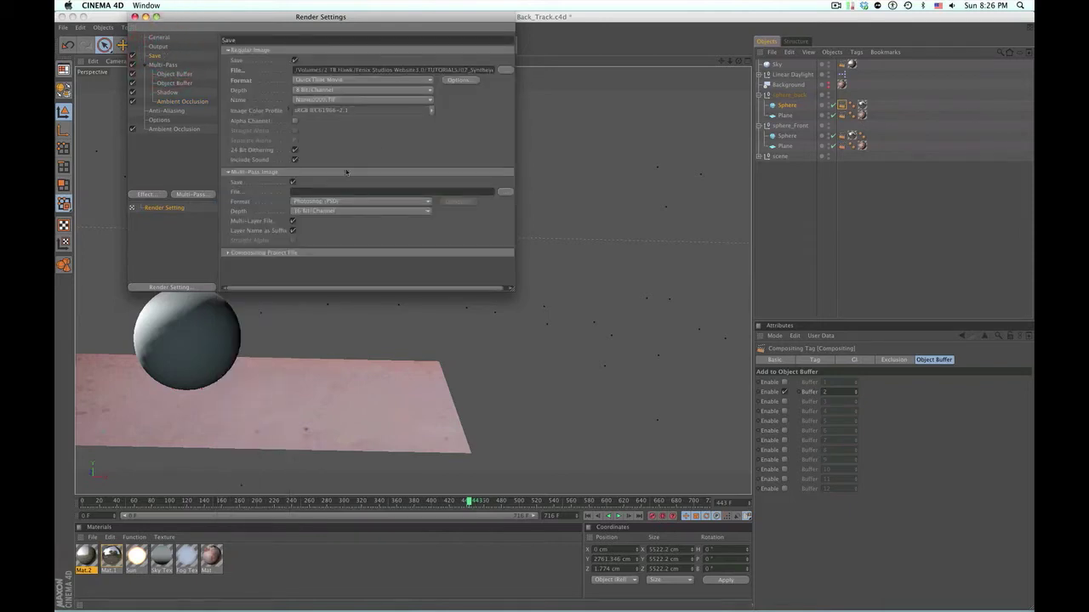
{"action": "left_click", "coordinate": [296, 122]}
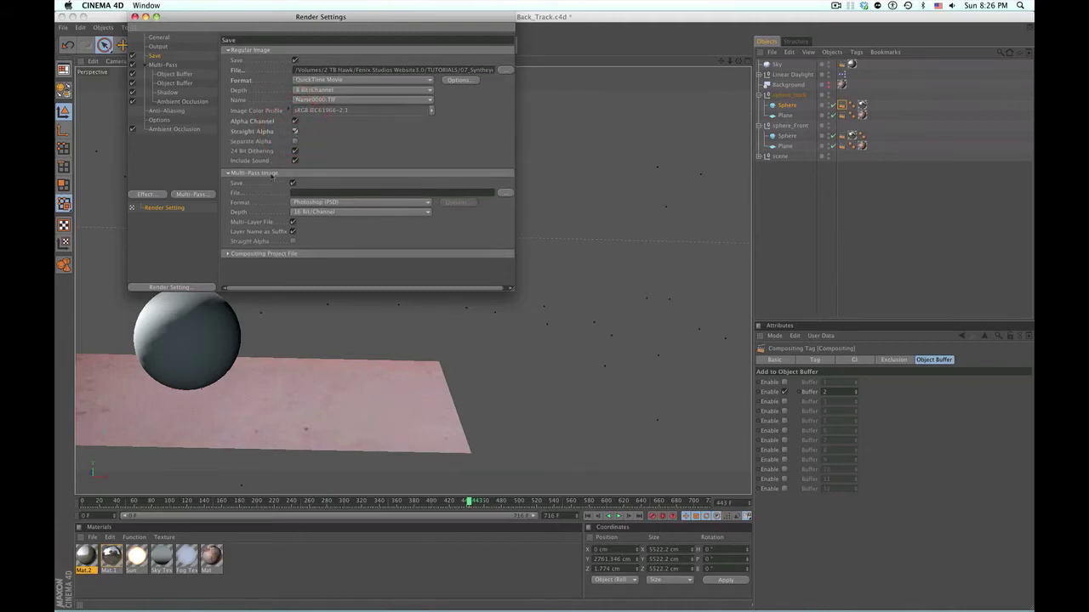
{"action": "left_click", "coordinate": [505, 193]}
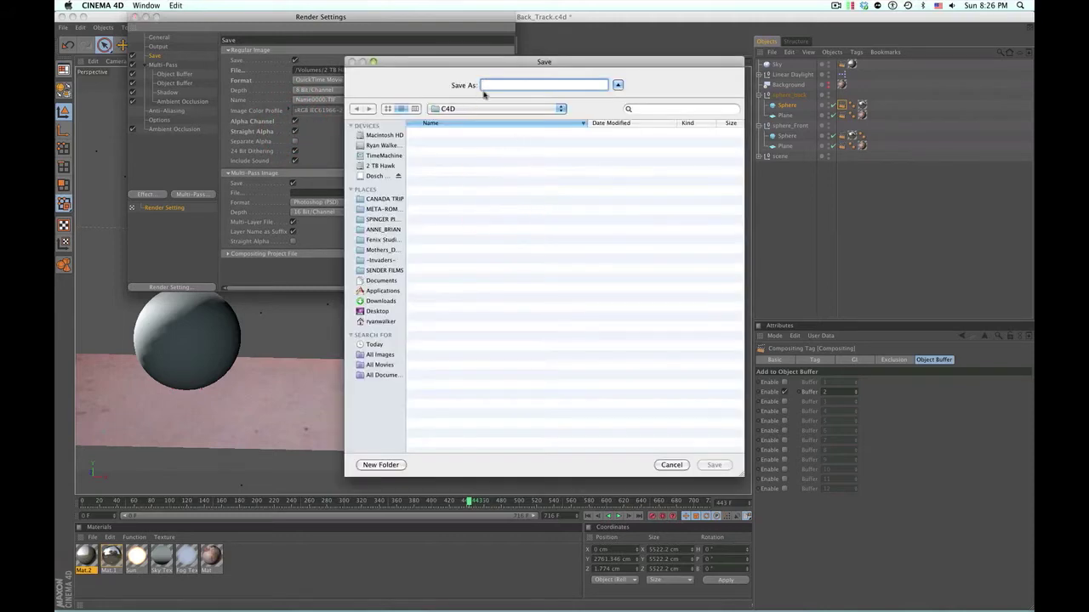
{"action": "type", "text": "BACKTRACK"}
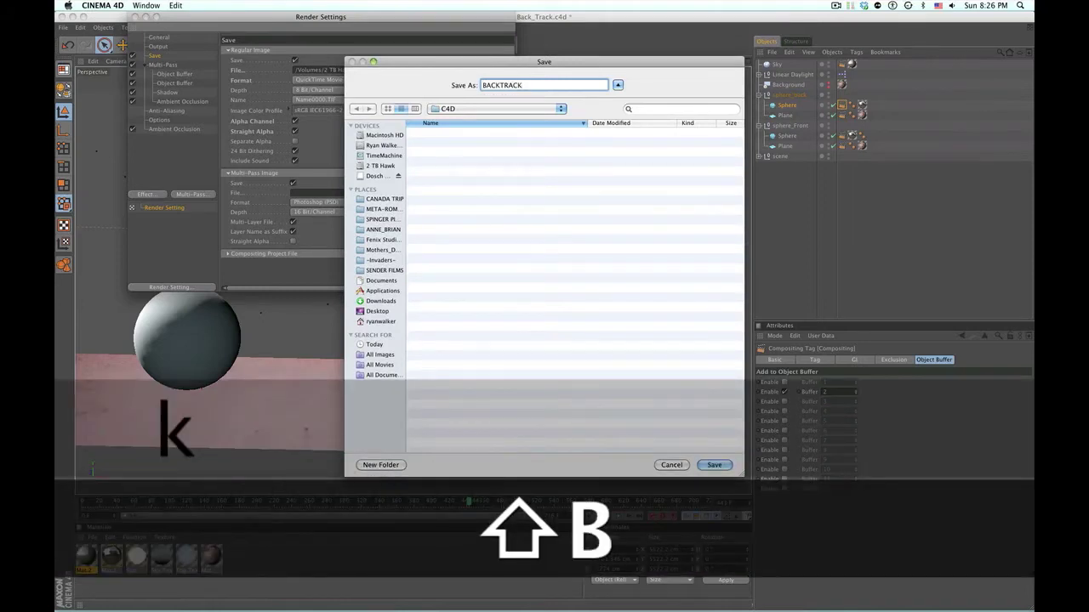
{"action": "key", "text": "Return"}
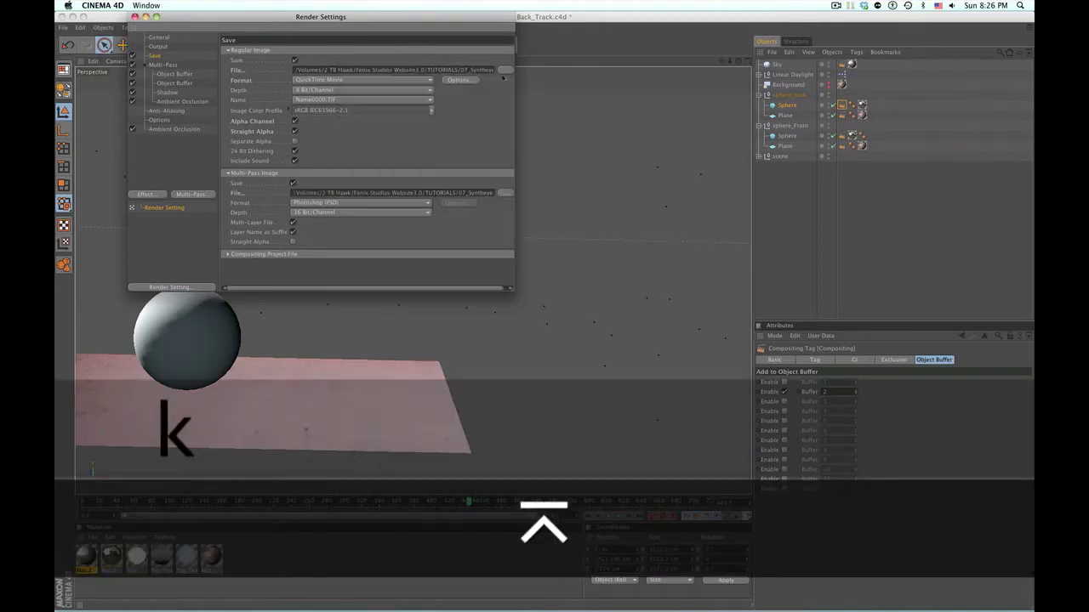
Set the regular image's output file name to Back_Track in the C4D folder.
{"action": "left_click", "coordinate": [505, 69]}
{"action": "left_click", "coordinate": [557, 86]}
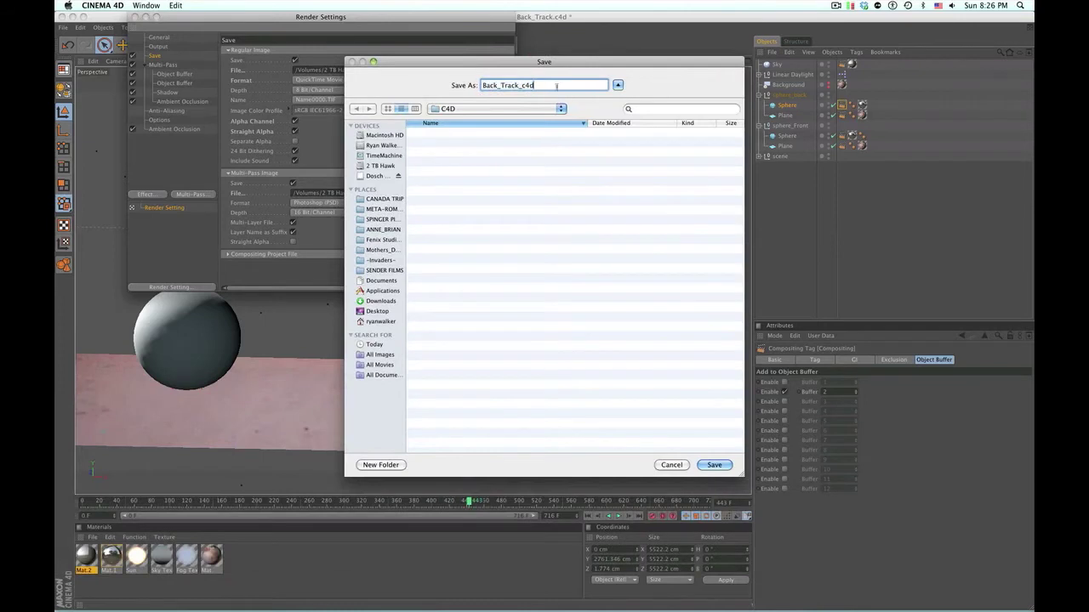
{"action": "key", "text": "BackSpace"}
{"action": "key", "text": "BackSpace"}
{"action": "key", "text": "BackSpace"}
{"action": "key", "text": "BackSpace"}
{"action": "key", "text": "Return"}
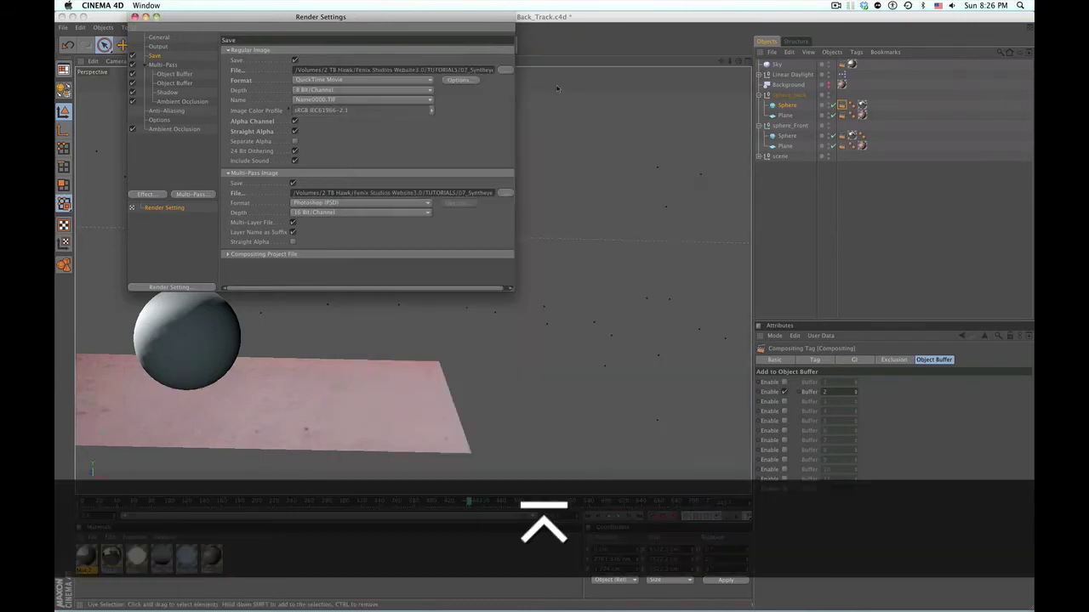
Enable saving an After Effects compositing project file with the Relative and Include 3D Data options.
{"action": "left_click", "coordinate": [228, 255]}
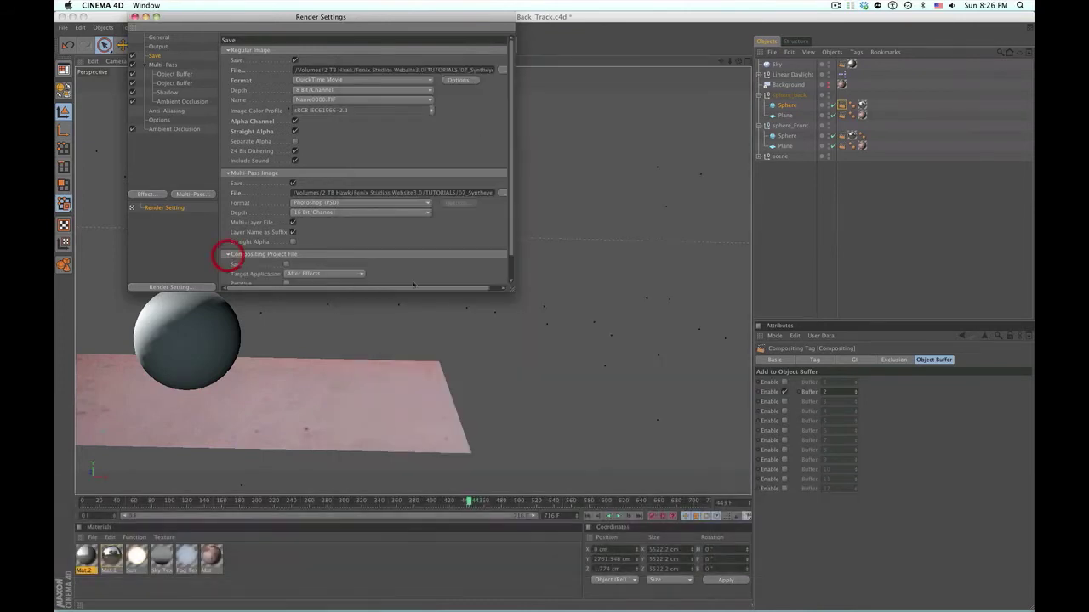
{"action": "left_click_drag", "start_coordinate": [513, 290], "coordinate": [579, 359]}
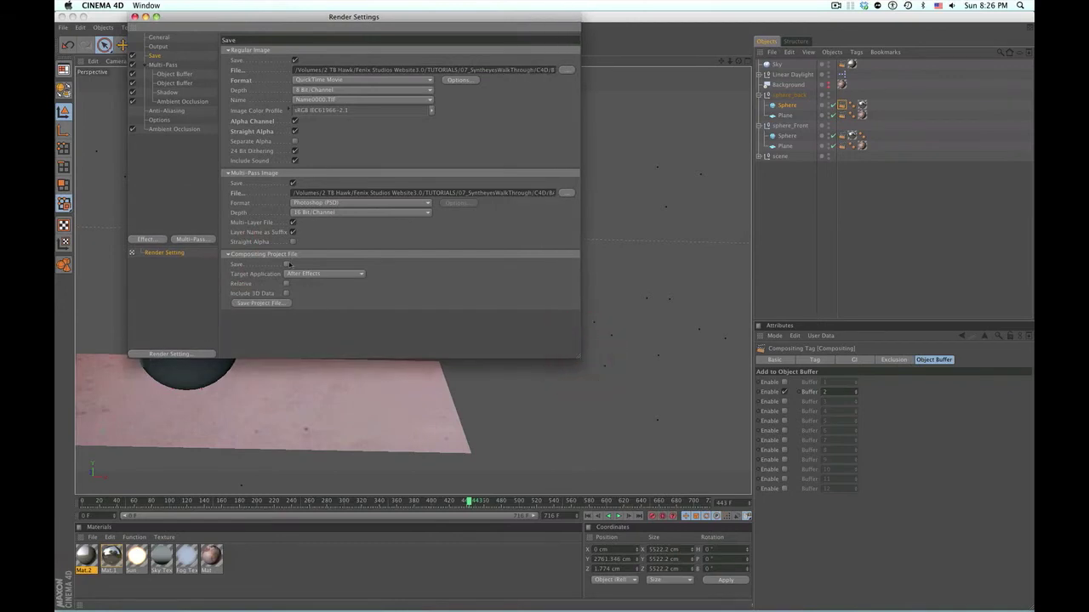
{"action": "left_click", "coordinate": [285, 264]}
{"action": "left_click", "coordinate": [286, 284]}
{"action": "left_click", "coordinate": [286, 294]}
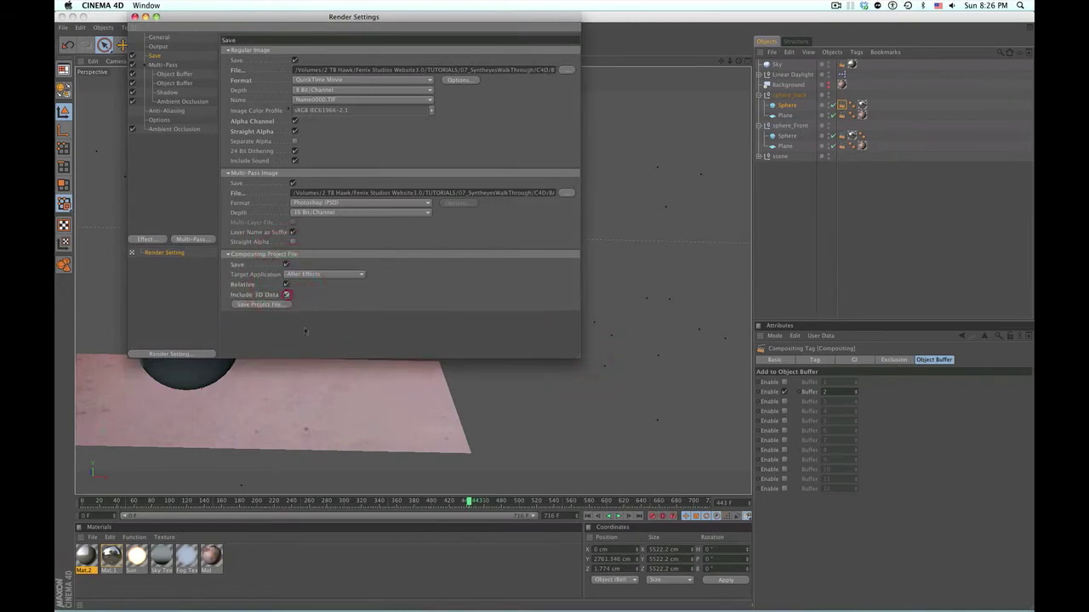
{"action": "left_click", "coordinate": [309, 331]}
Close the render settings and render the animation to the Picture Viewer.
{"action": "left_click", "coordinate": [134, 16]}
{"action": "left_click", "coordinate": [289, 42]}
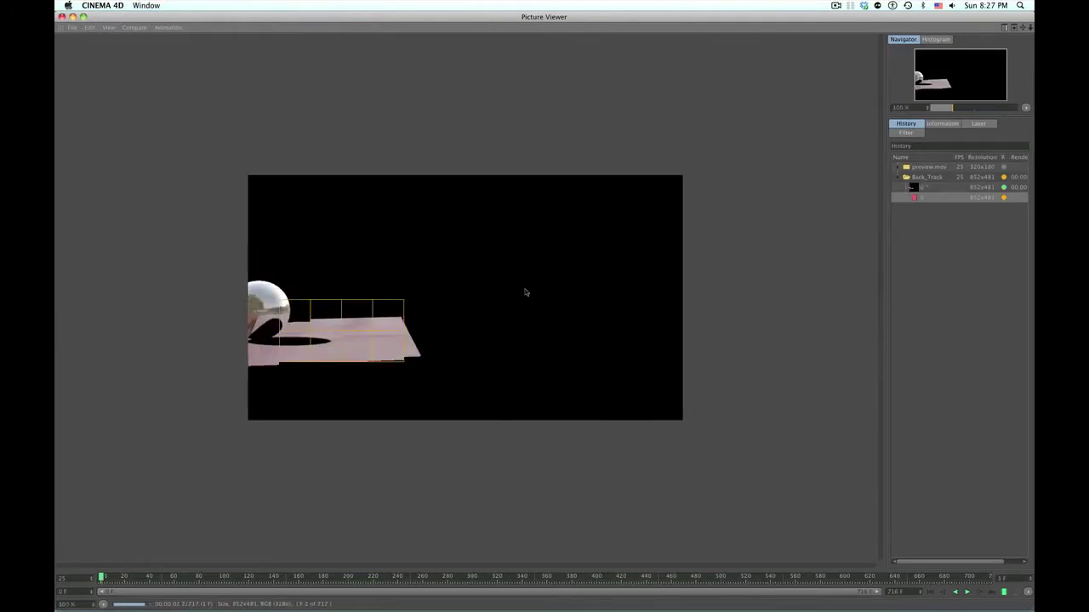
{"action": "scroll", "coordinate": [525, 292], "scroll_direction": "up", "scroll_amount": 2}
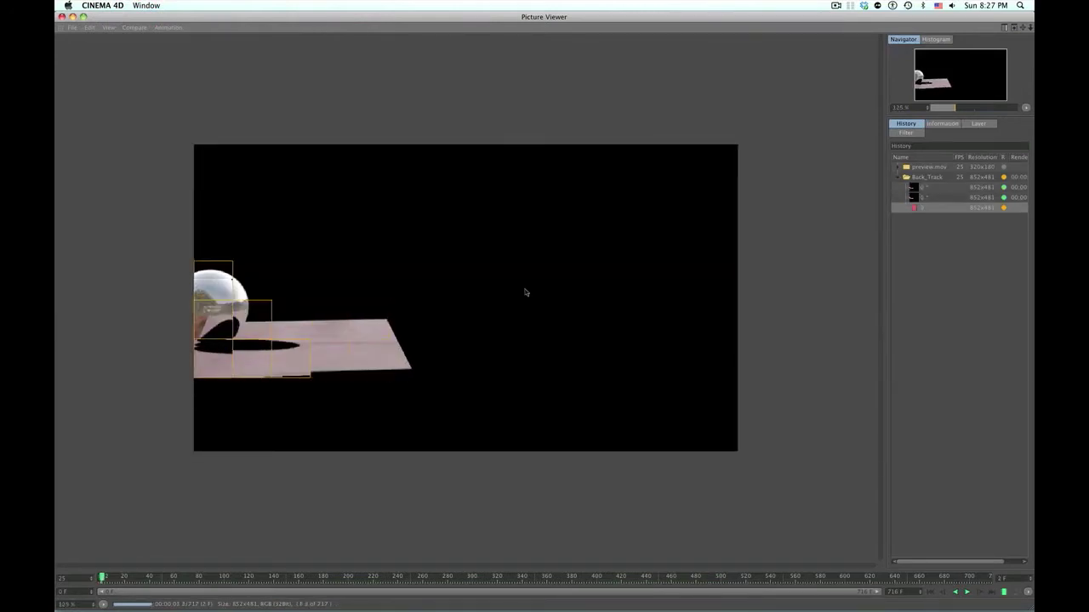
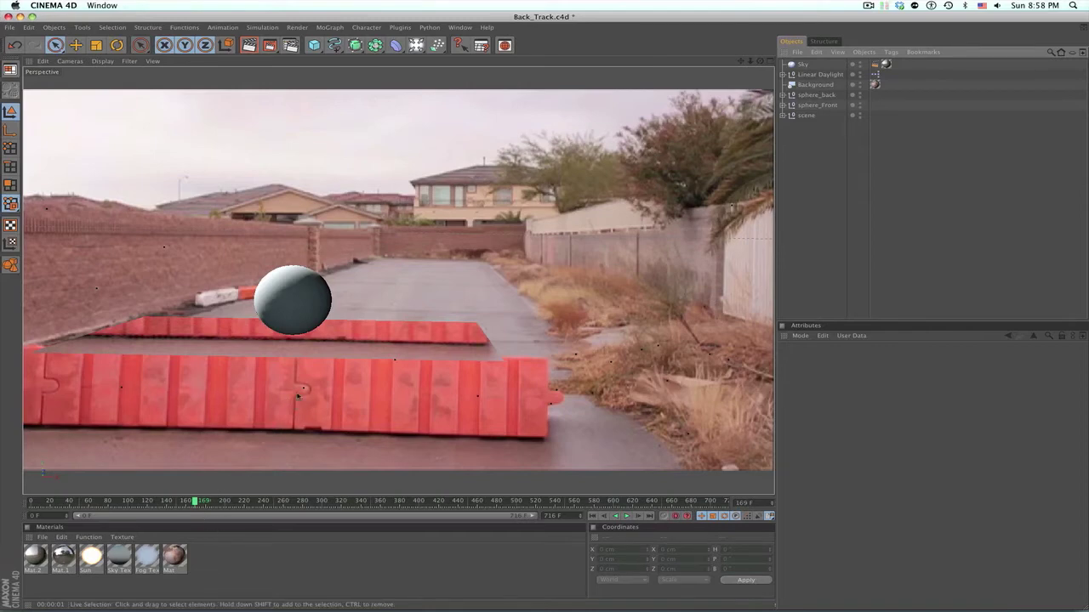
Select the tracker null on the middle of the front barrier and scrub to frame 185 to check its tracking.
{"action": "left_click", "coordinate": [305, 388]}
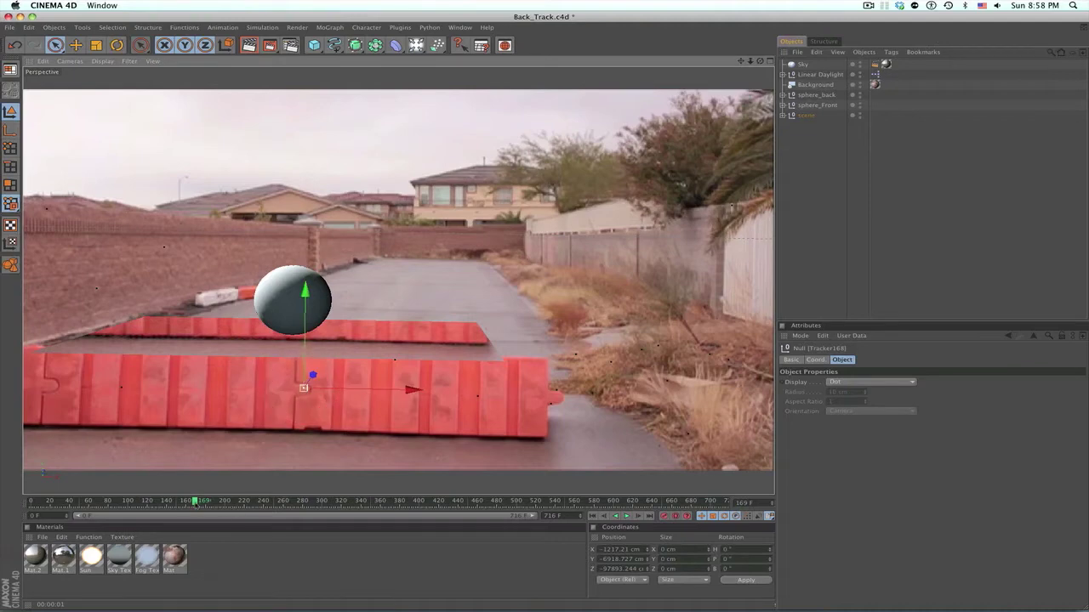
{"action": "key", "text": "f"}
{"action": "key", "text": "f"}
{"action": "key", "text": "f"}
{"action": "key", "text": "f"}
{"action": "key", "text": "f"}
{"action": "key", "text": "f"}
{"action": "left_click_drag", "start_coordinate": [189, 500], "coordinate": [211, 500]}
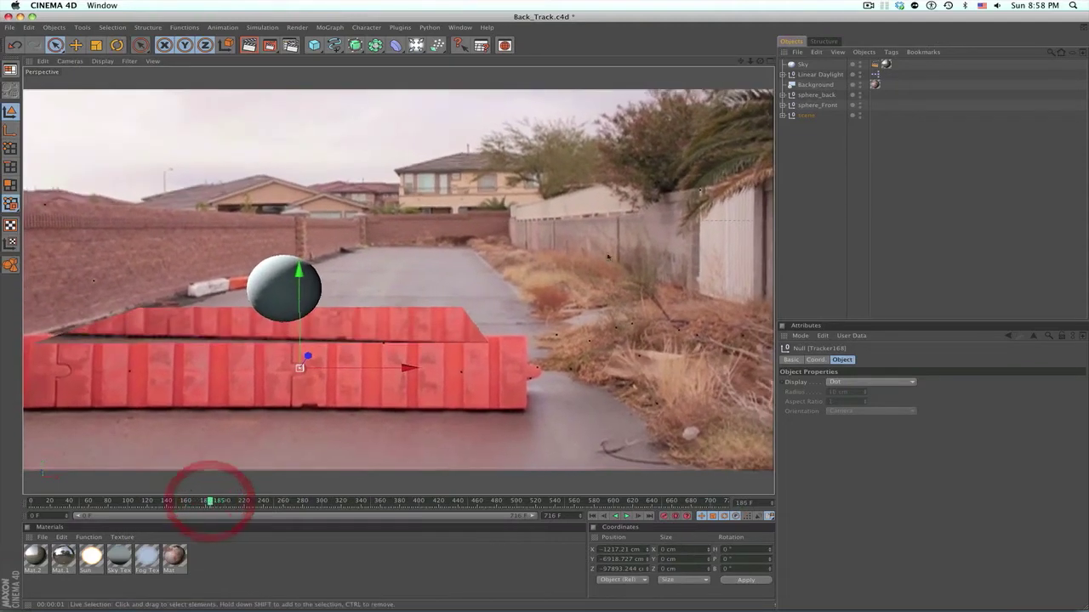
Add an External Compositing tag to all tracker nulls in the scene group, from Tracker240 down to Tracker121.
{"action": "left_click", "coordinate": [784, 115]}
{"action": "left_click", "coordinate": [813, 125]}
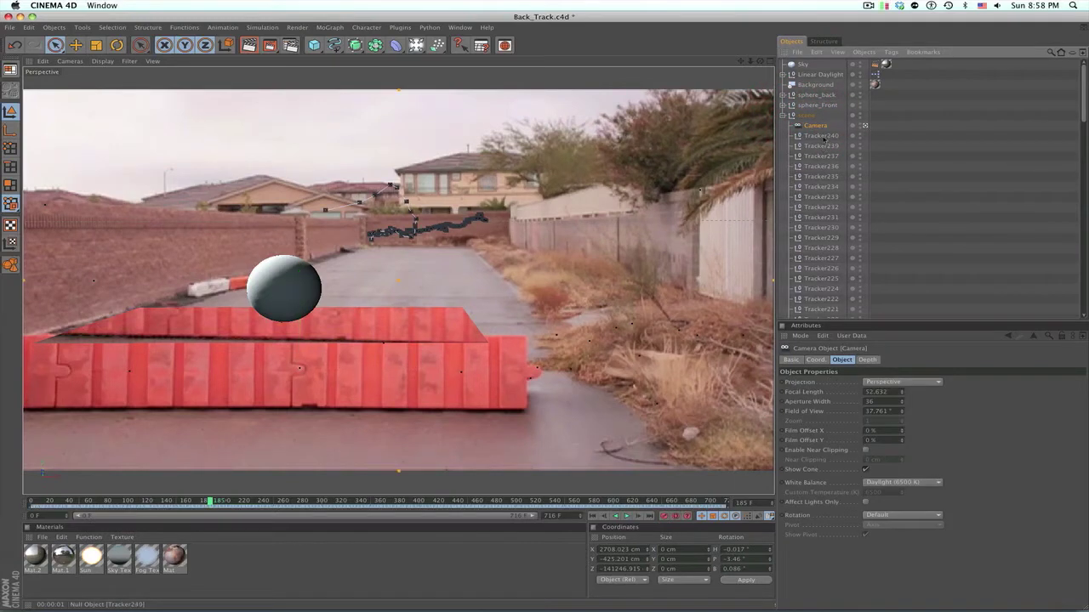
{"action": "left_click", "coordinate": [821, 135]}
{"action": "scroll", "coordinate": [822, 221], "scroll_direction": "down", "scroll_amount": 15}
{"action": "left_click", "coordinate": [822, 311], "text": "shift"}
{"action": "right_click", "coordinate": [822, 311]}
{"action": "mouse_move", "coordinate": [868, 278]}
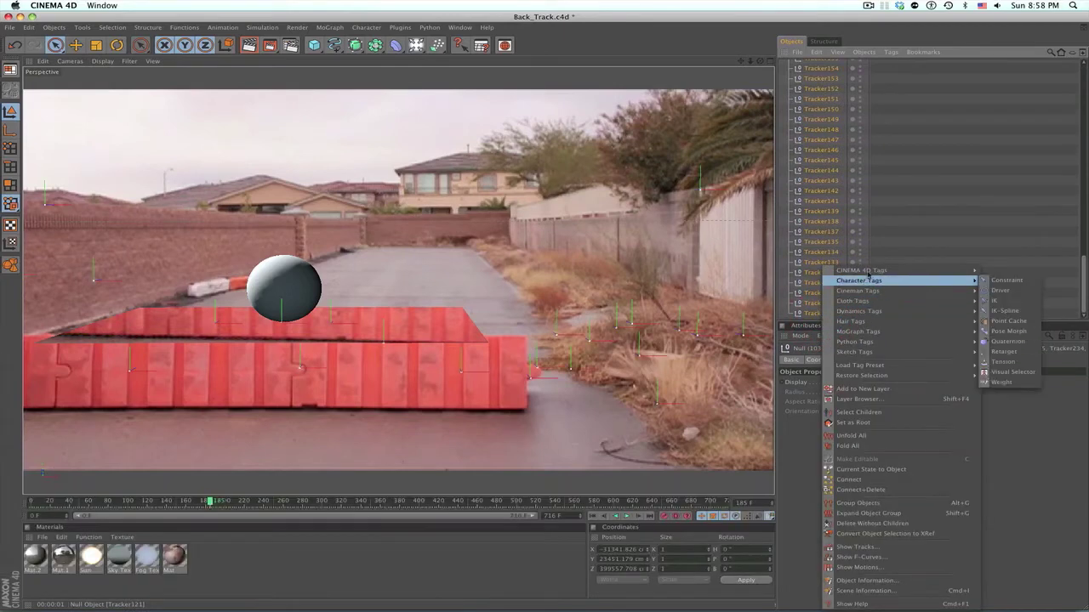
{"action": "left_click", "coordinate": [1016, 341]}
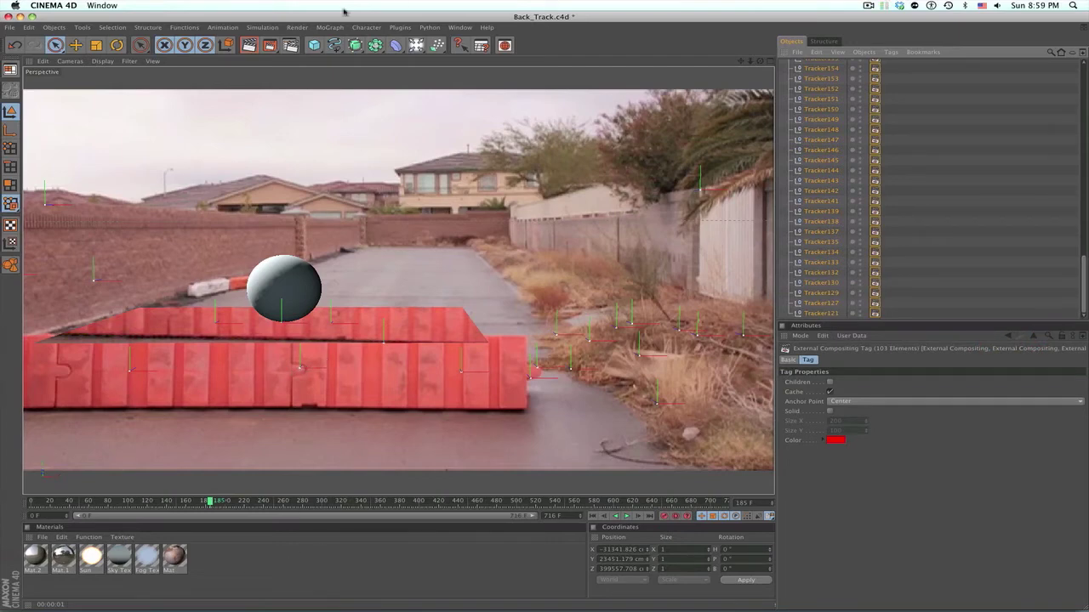
Save the After Effects compositing project file as Back_Track in the C4D folder, overwriting the existing file.
{"action": "left_click", "coordinate": [290, 45]}
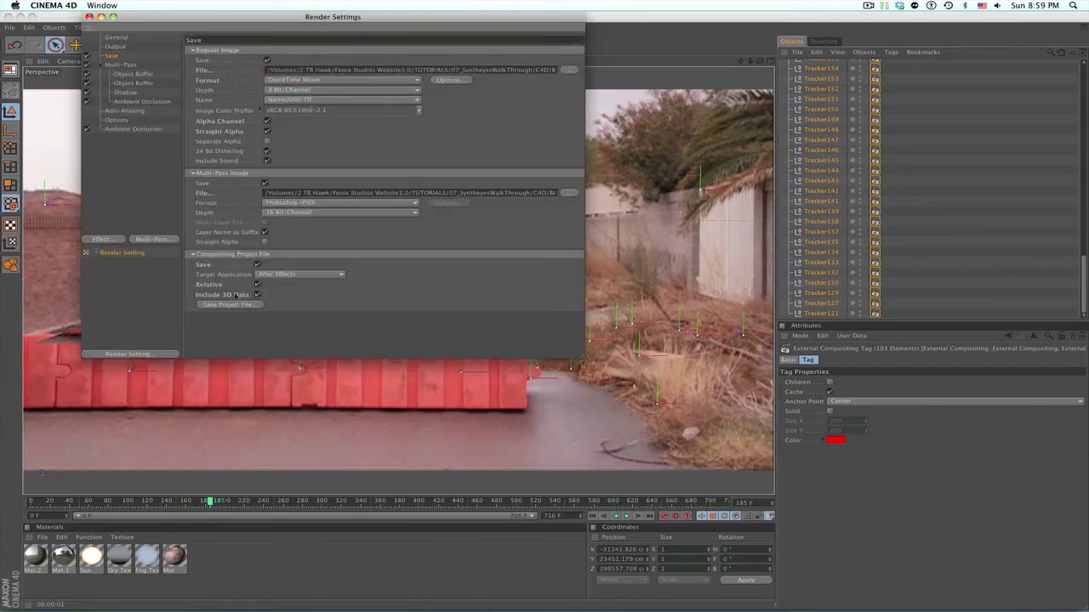
{"action": "left_click", "coordinate": [242, 306]}
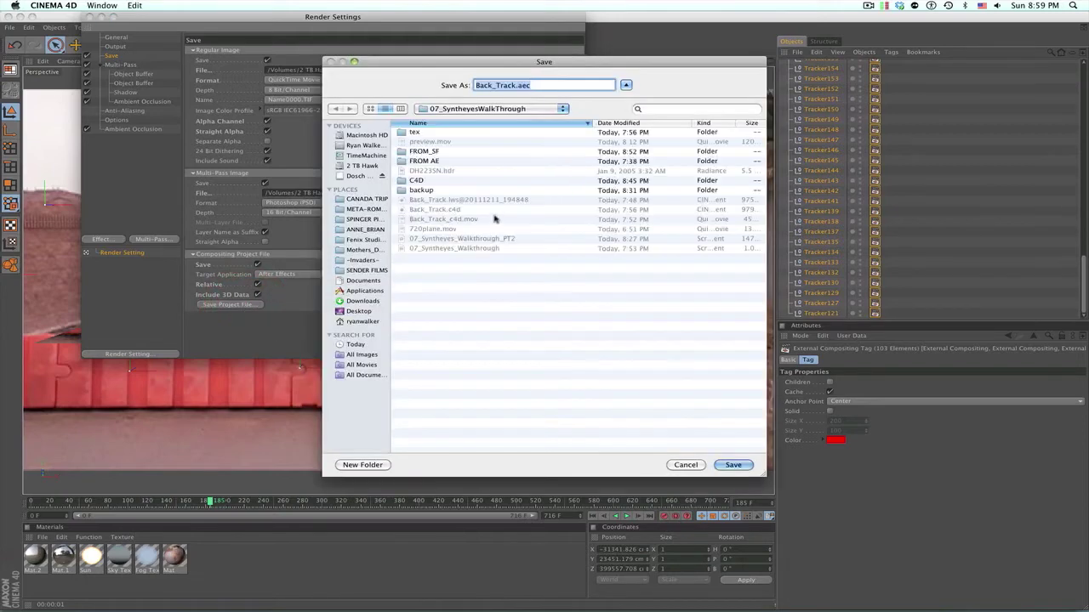
{"action": "double_click", "coordinate": [417, 182]}
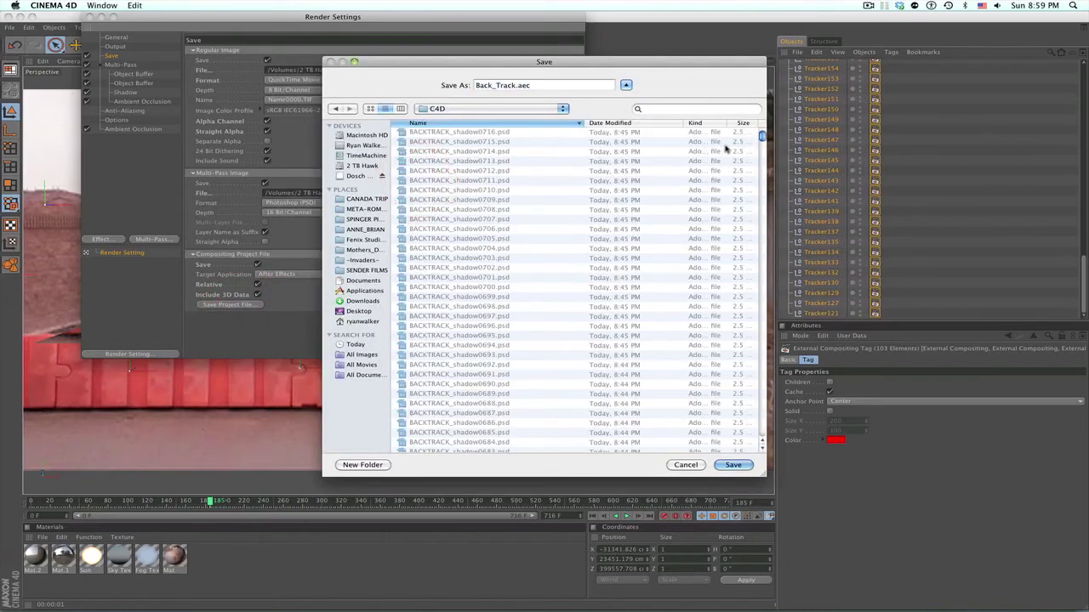
{"action": "left_click", "coordinate": [640, 124]}
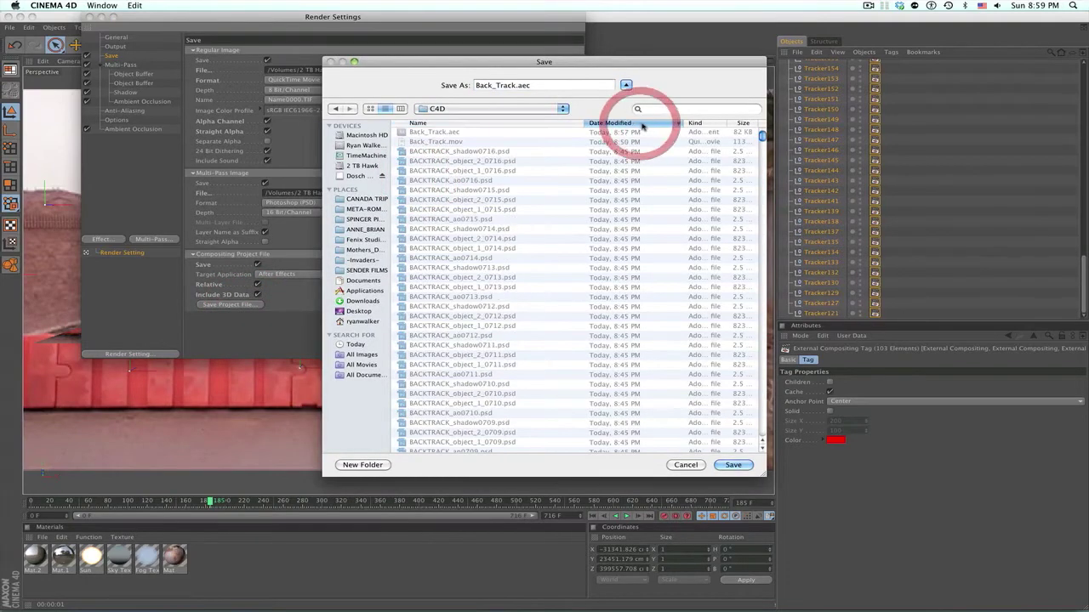
{"action": "left_click", "coordinate": [433, 133]}
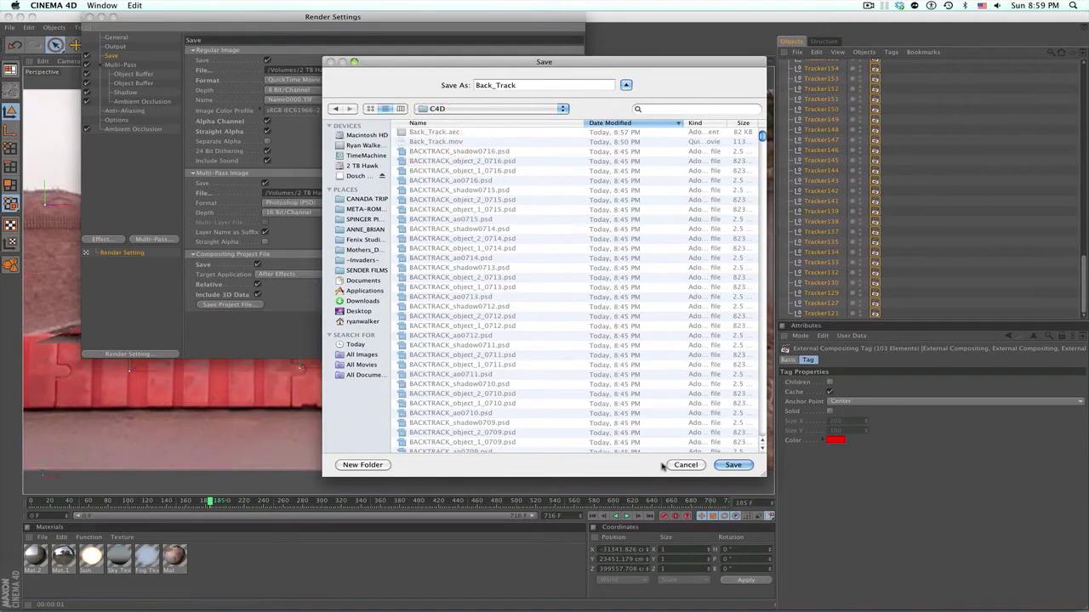
{"action": "left_click", "coordinate": [733, 464]}
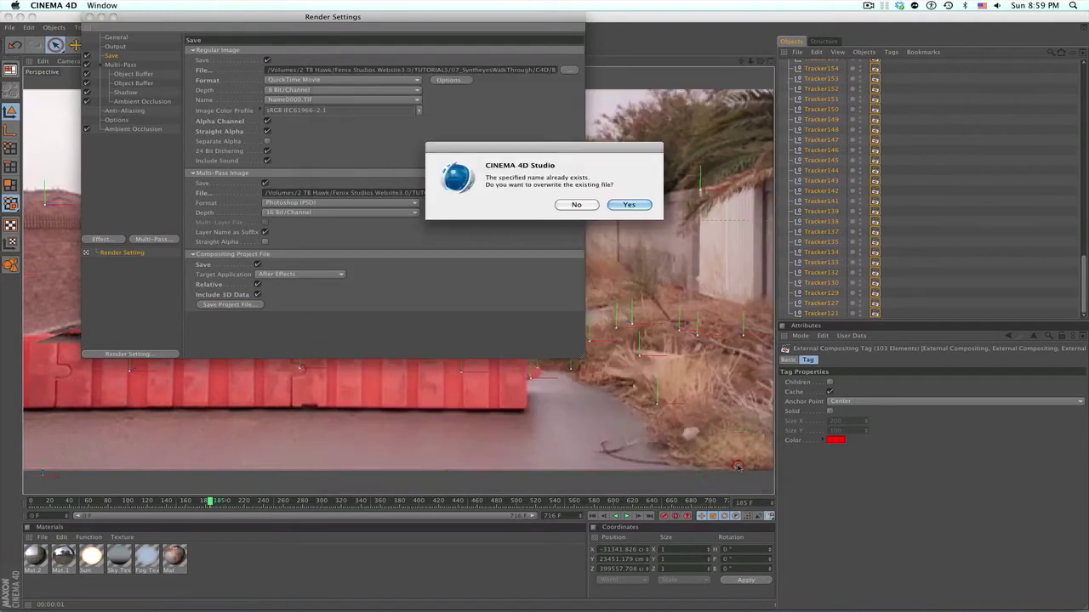
{"action": "left_click", "coordinate": [630, 206]}
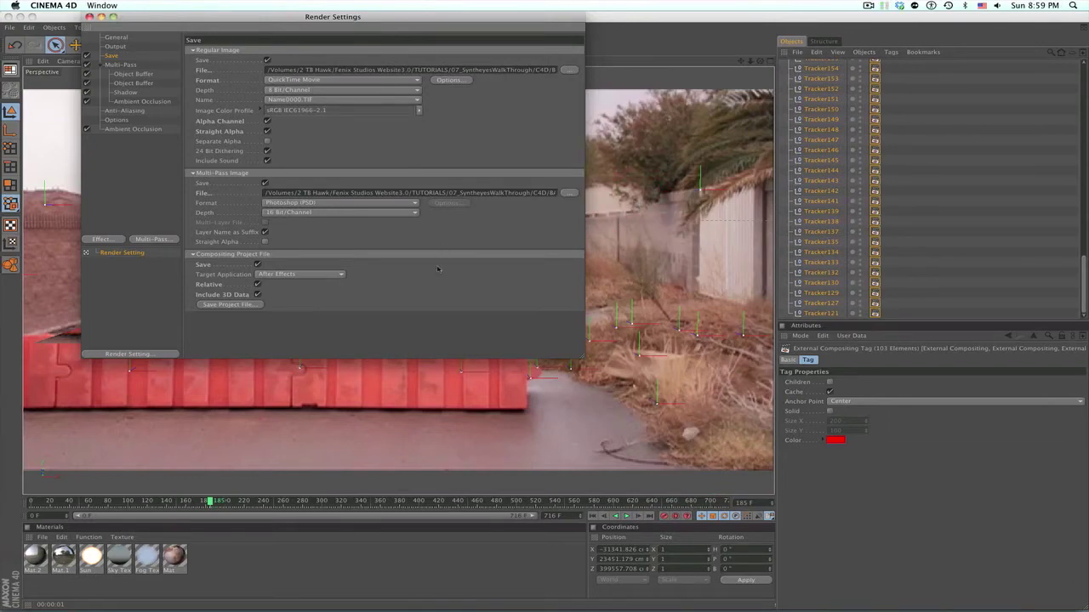
{"action": "left_click", "coordinate": [328, 386]}
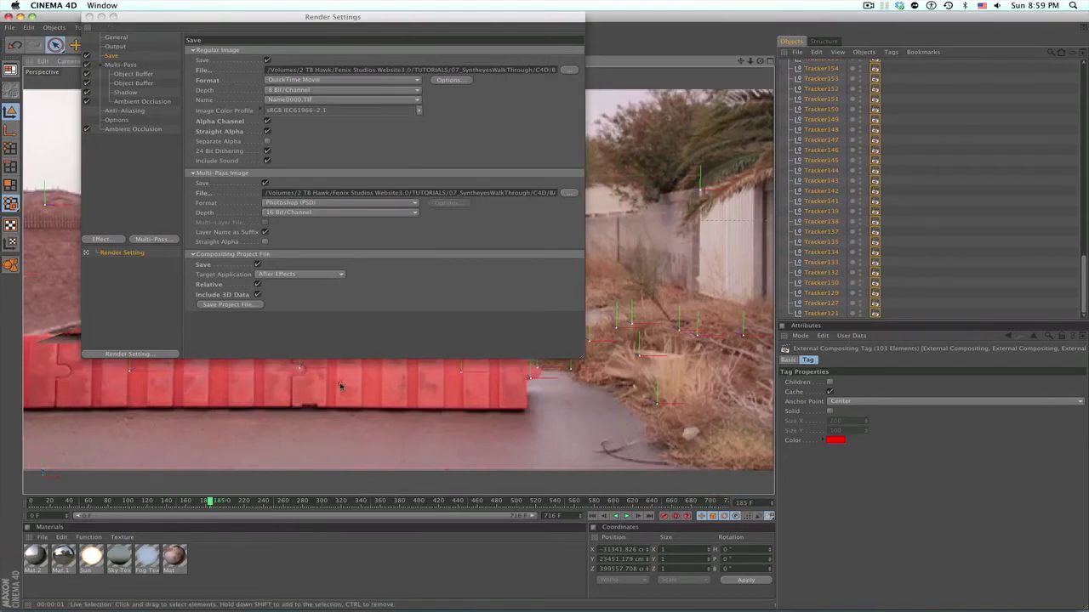
Switch to After Effects and import the Back_Track CINEMA 4D composition file from the C4D folder.
{"action": "left_click", "coordinate": [300, 370]}
{"action": "key", "text": "super+Tab"}
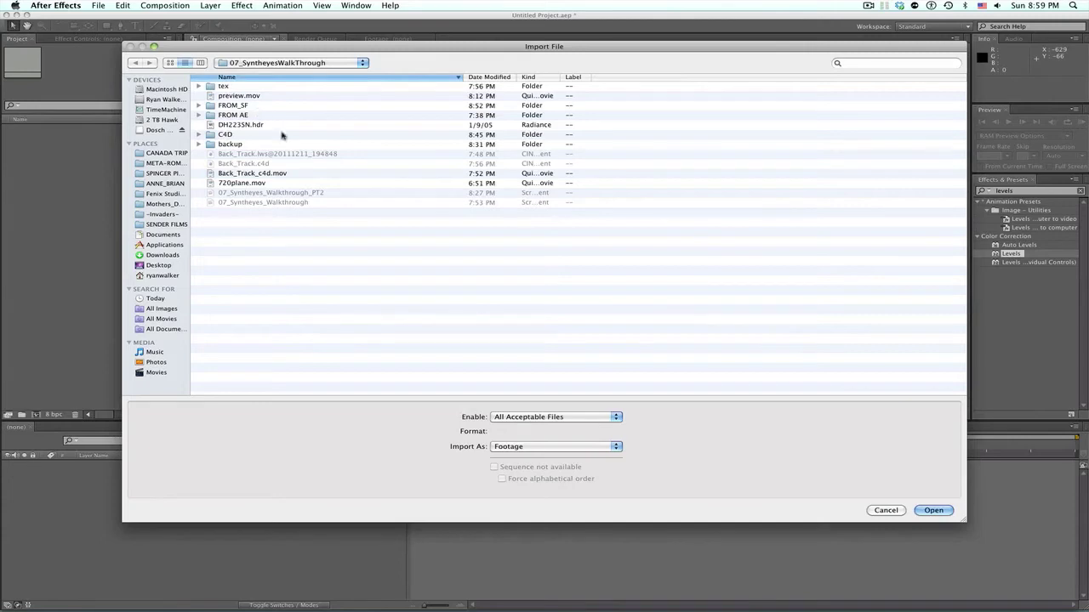
{"action": "left_click", "coordinate": [888, 512]}
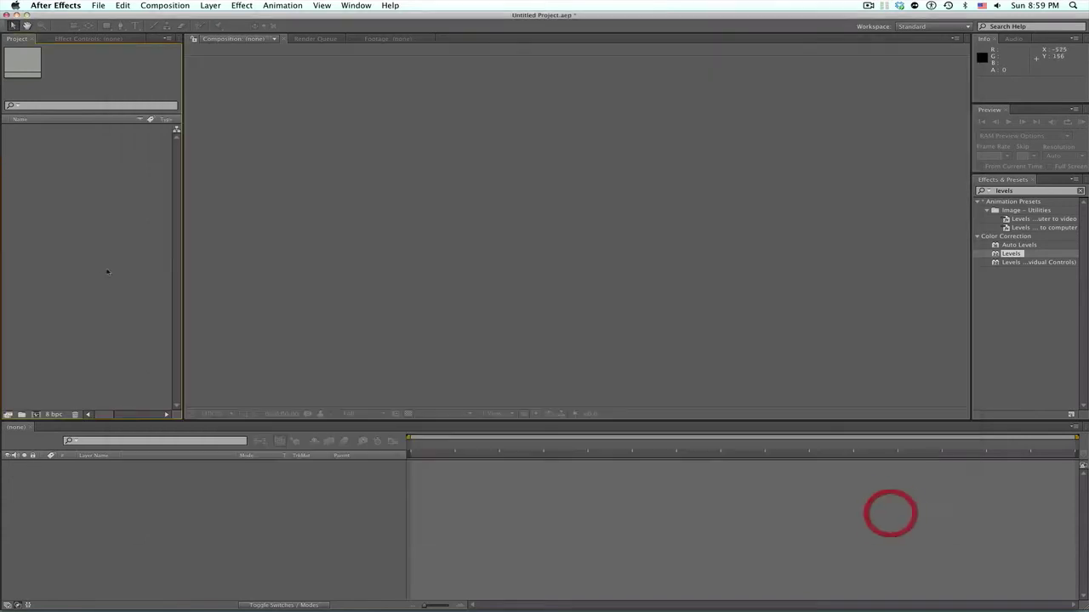
{"action": "double_click", "coordinate": [66, 209]}
{"action": "double_click", "coordinate": [229, 93]}
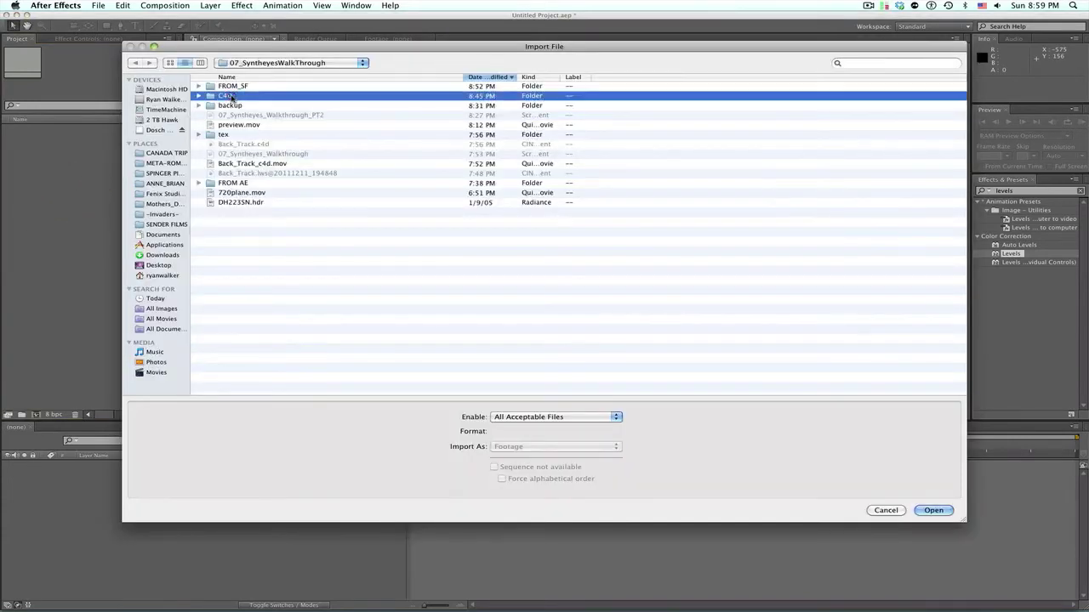
{"action": "left_click", "coordinate": [240, 85]}
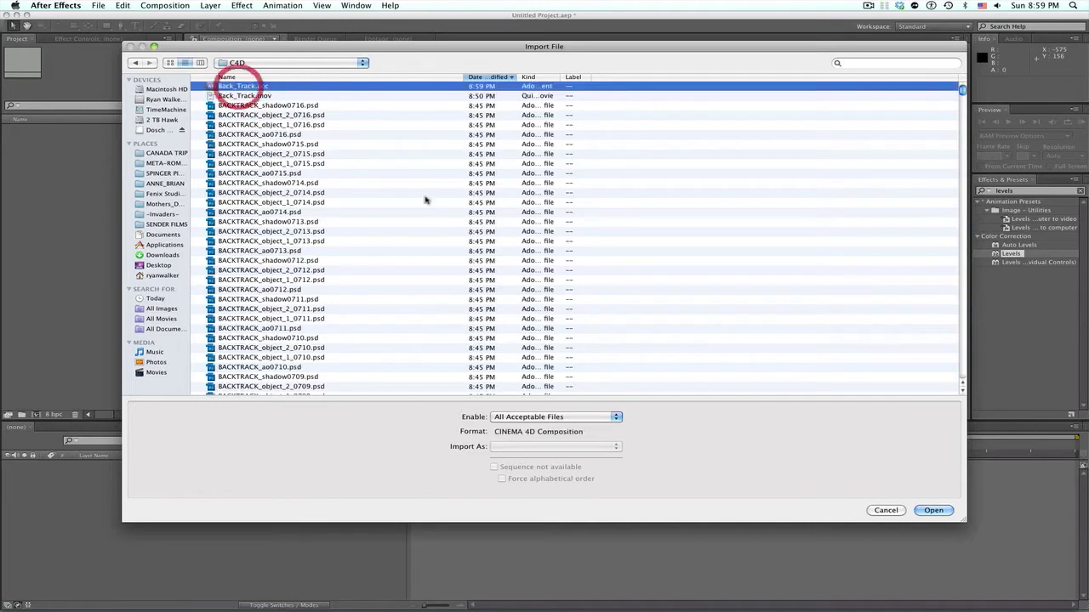
{"action": "left_click", "coordinate": [932, 510]}
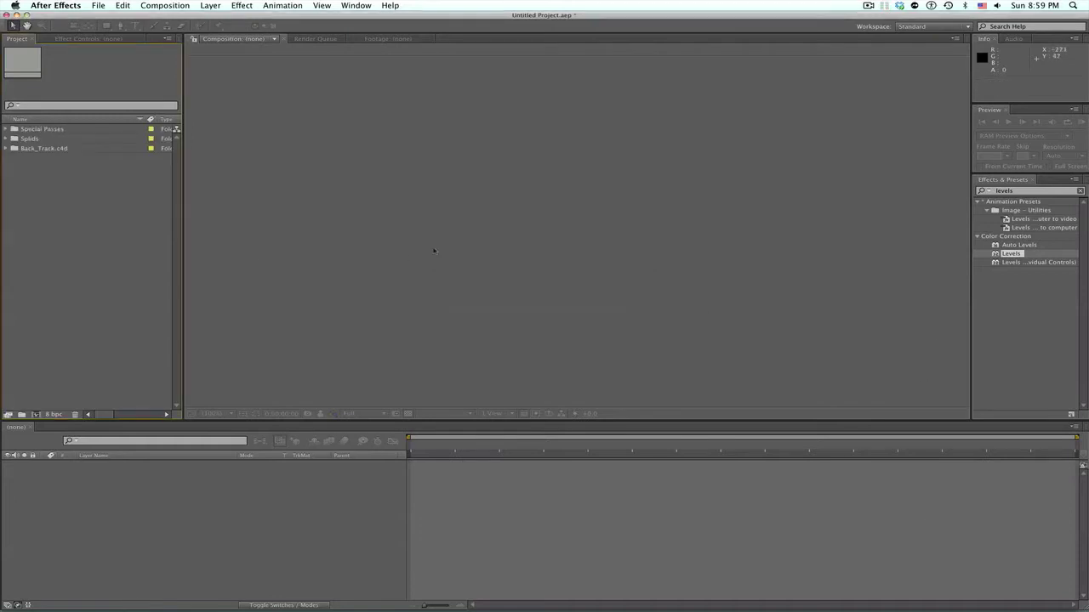
Look through the imported Solids and Back_Track.c4d folders and open the Back_Track.c4d composition.
{"action": "left_click", "coordinate": [6, 148]}
{"action": "left_click", "coordinate": [6, 138]}
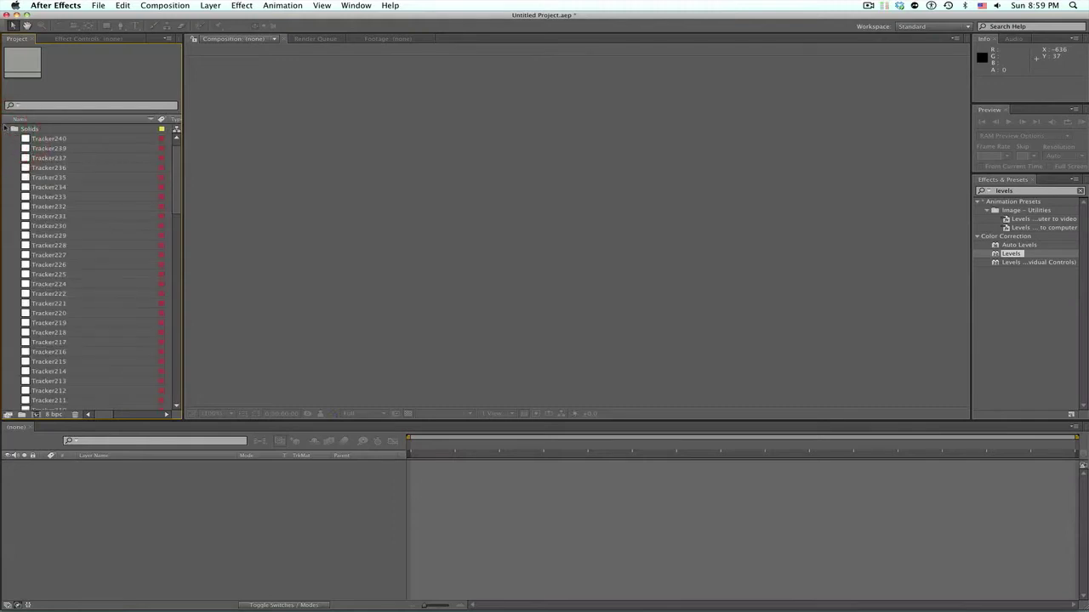
{"action": "left_click", "coordinate": [6, 129]}
{"action": "left_click", "coordinate": [7, 138]}
{"action": "left_click", "coordinate": [7, 138]}
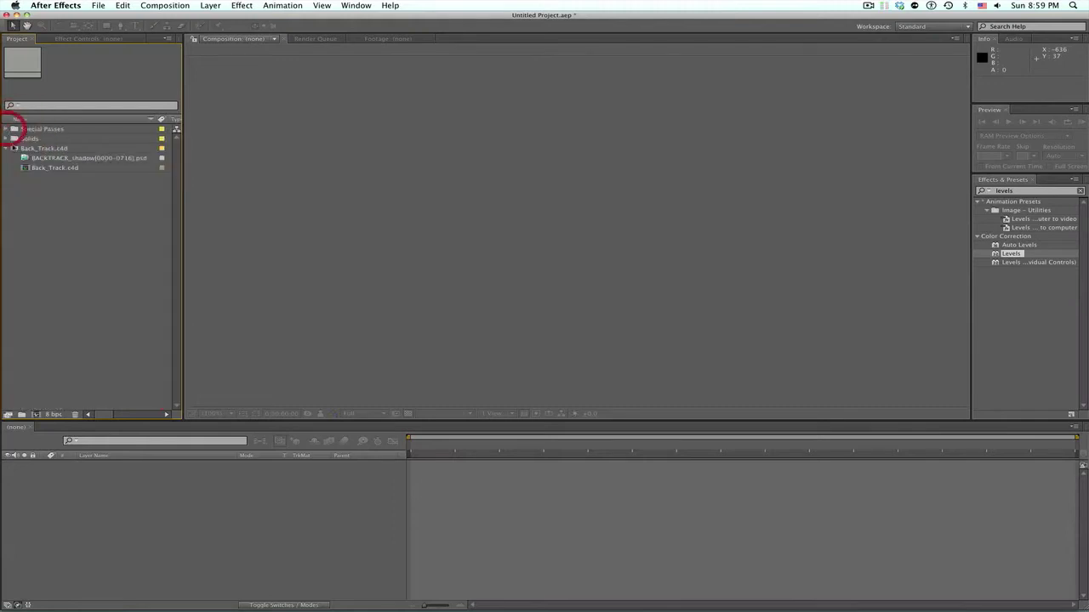
{"action": "double_click", "coordinate": [32, 168]}
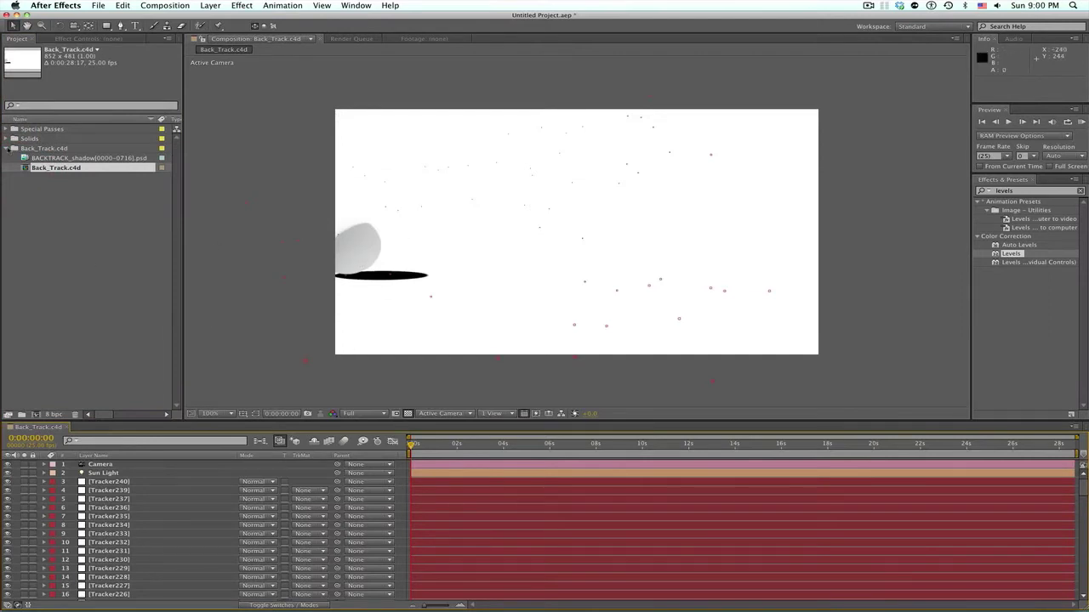
Expand the Special Passes folder and preview the Back_Track.mov render.
{"action": "left_click", "coordinate": [5, 129]}
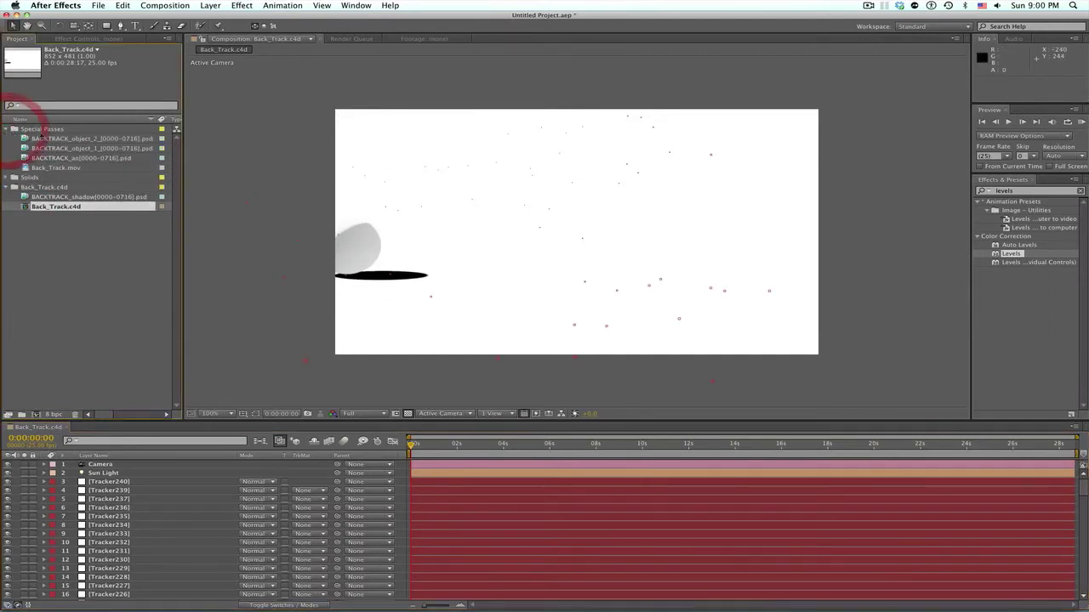
{"action": "left_click", "coordinate": [29, 128]}
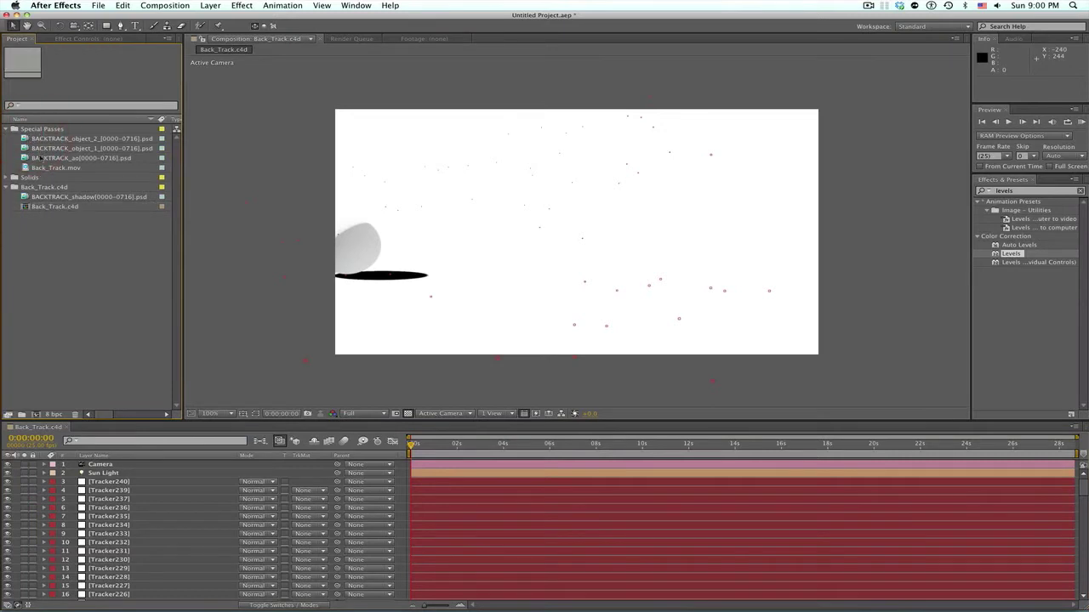
{"action": "double_click", "coordinate": [42, 167]}
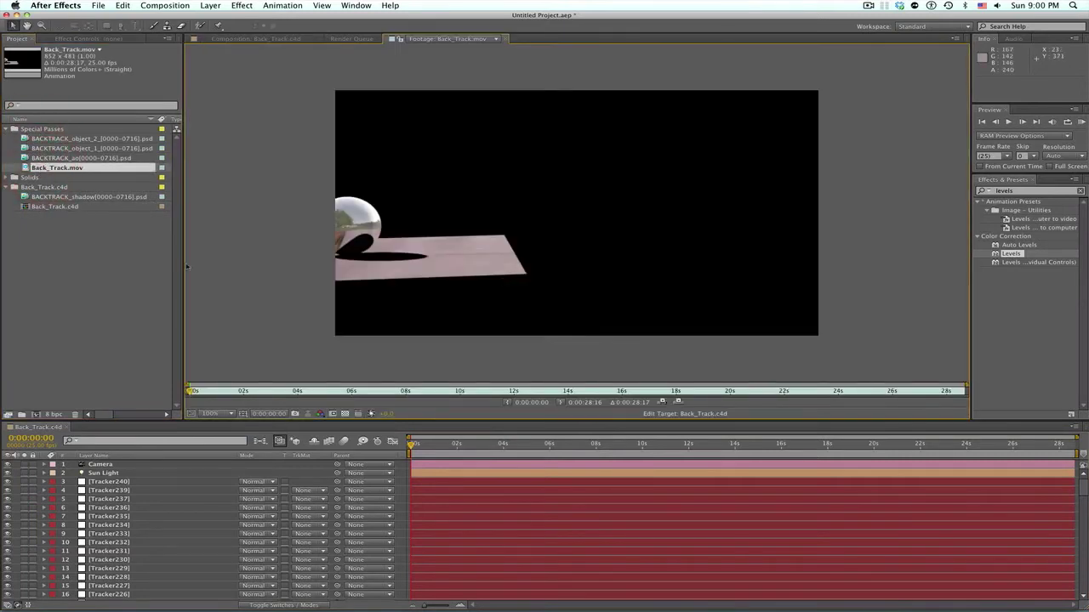
Import 720plane.mov from the 07_SyntheyesWalkThrough folder and add it to the composition between the Sun Light and Tracker240 layers.
{"action": "double_click", "coordinate": [64, 256]}
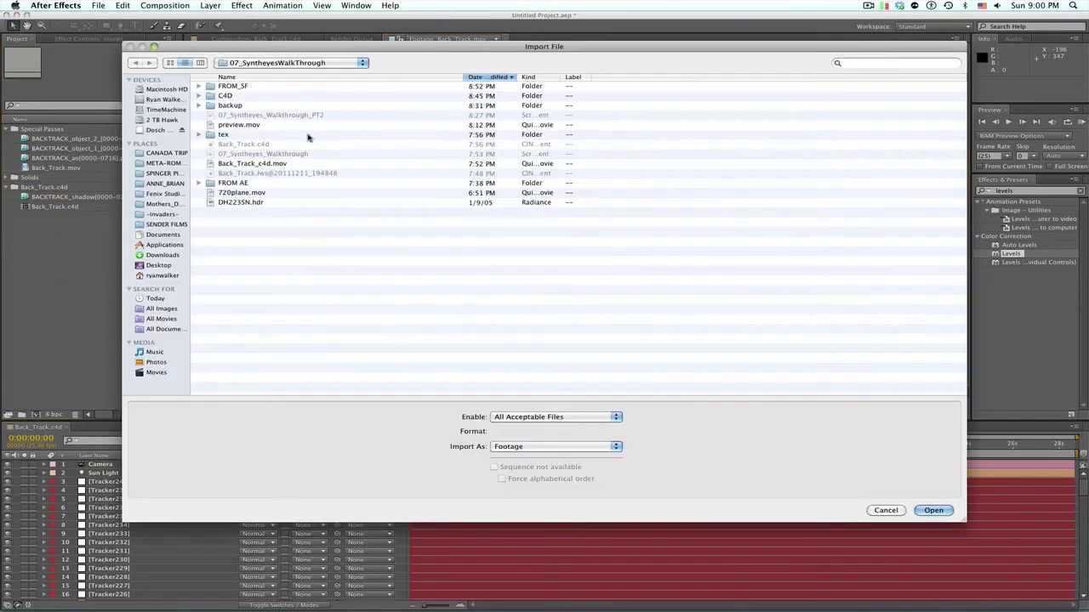
{"action": "left_click", "coordinate": [228, 194]}
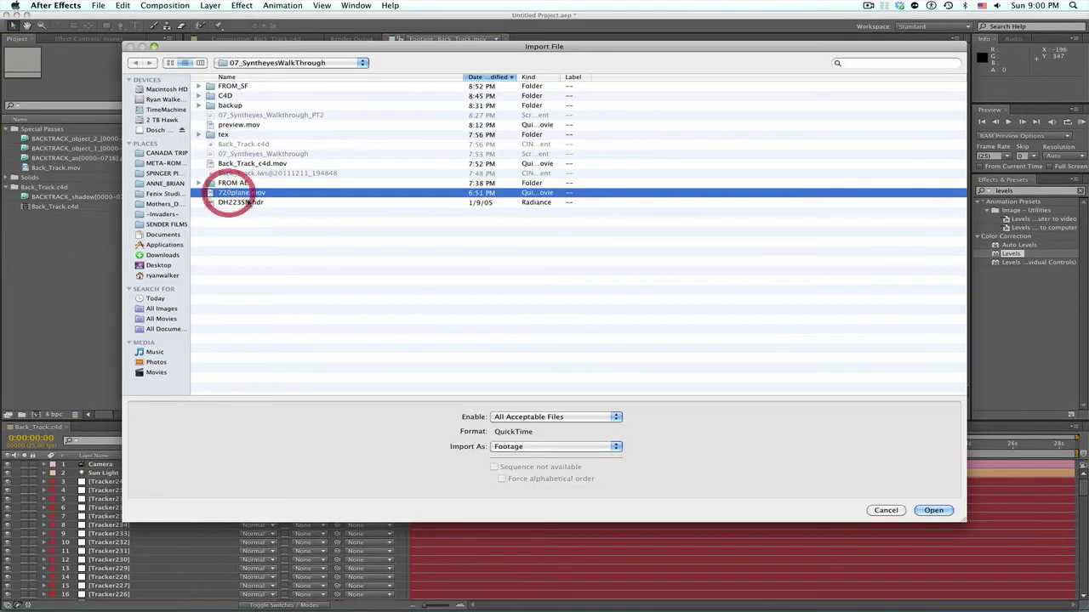
{"action": "left_click", "coordinate": [940, 514]}
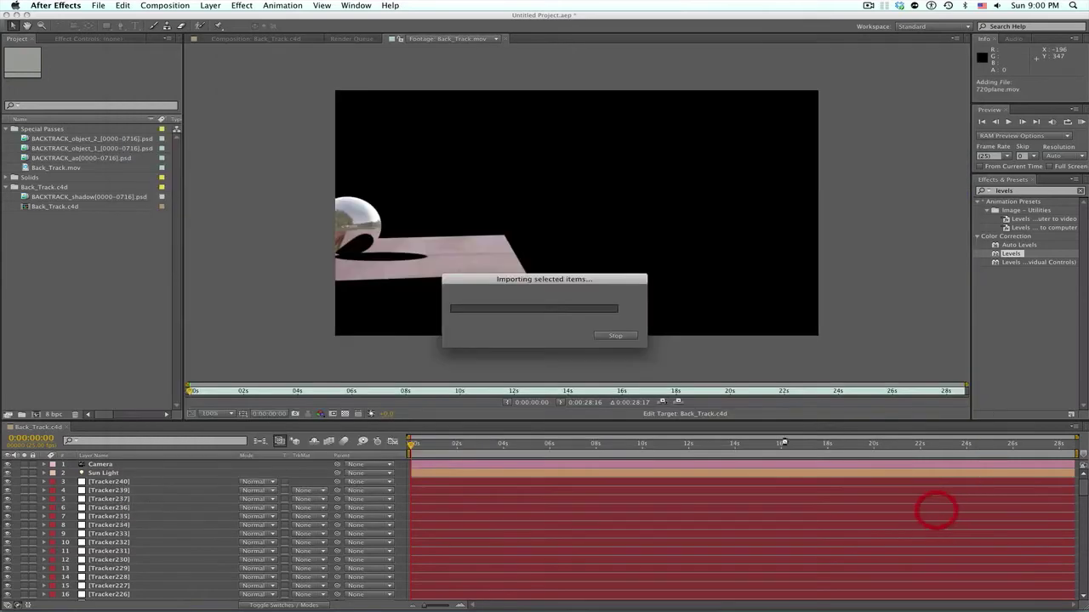
{"action": "left_click", "coordinate": [117, 295]}
{"action": "left_click_drag", "start_coordinate": [51, 216], "coordinate": [91, 481]}
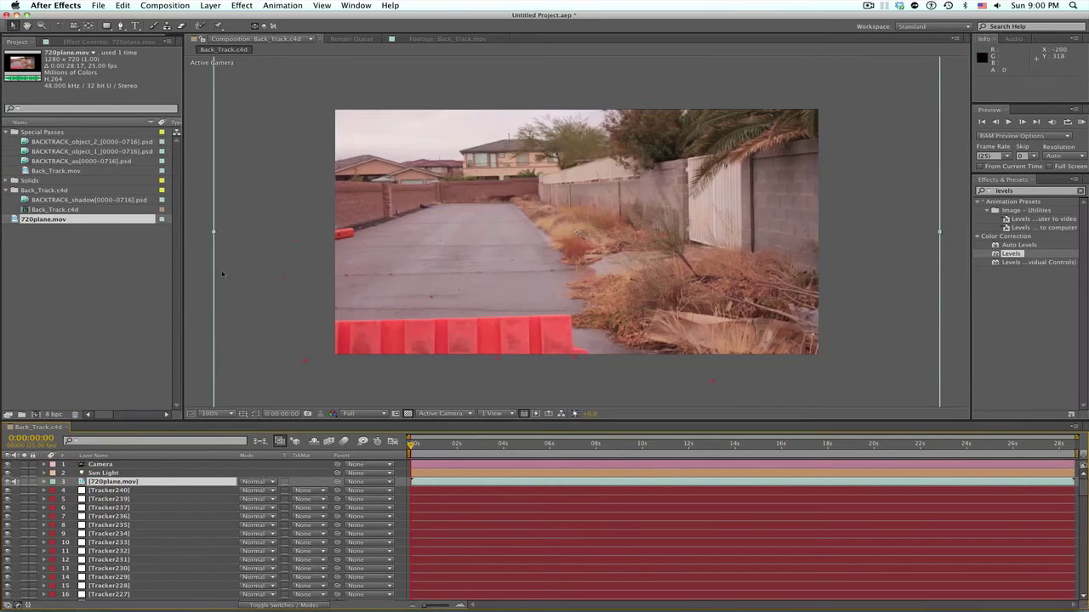
Try a slightly smaller scale on the 720plane.mov layer, undo it, and move the playhead to 0:00:03:00.
{"action": "key", "text": "s"}
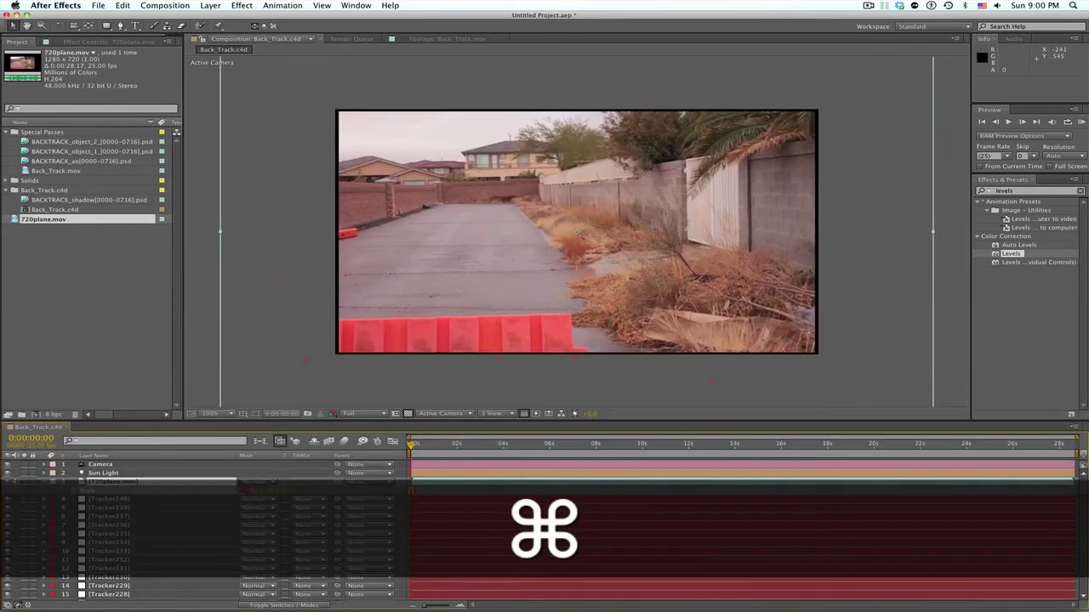
{"action": "key", "text": "super+z"}
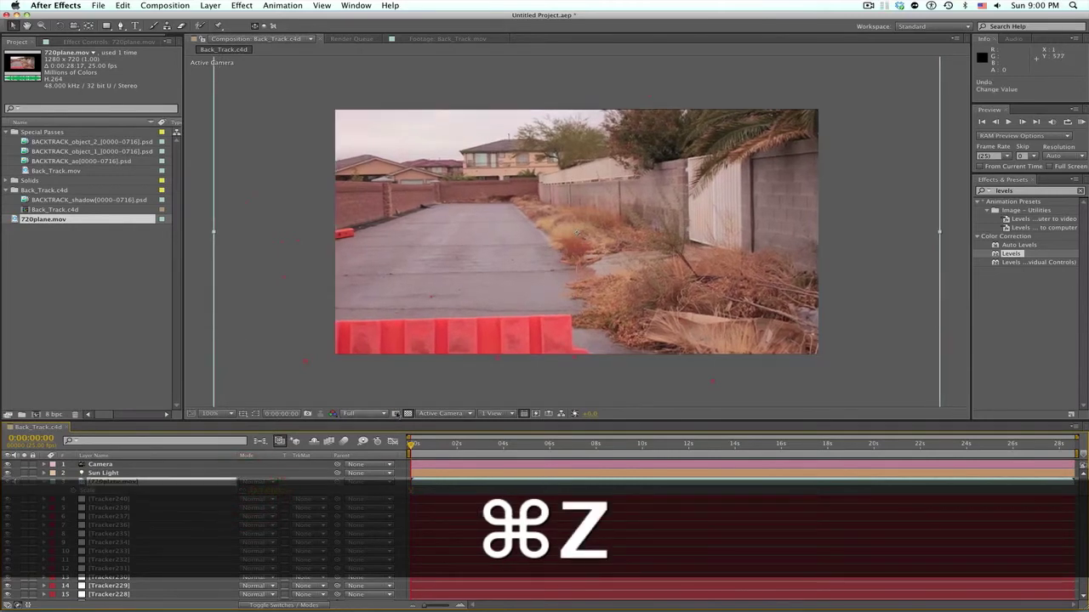
{"action": "left_click_drag", "start_coordinate": [413, 444], "coordinate": [480, 445]}
{"action": "left_click", "coordinate": [411, 337]}
{"action": "left_click", "coordinate": [411, 337]}
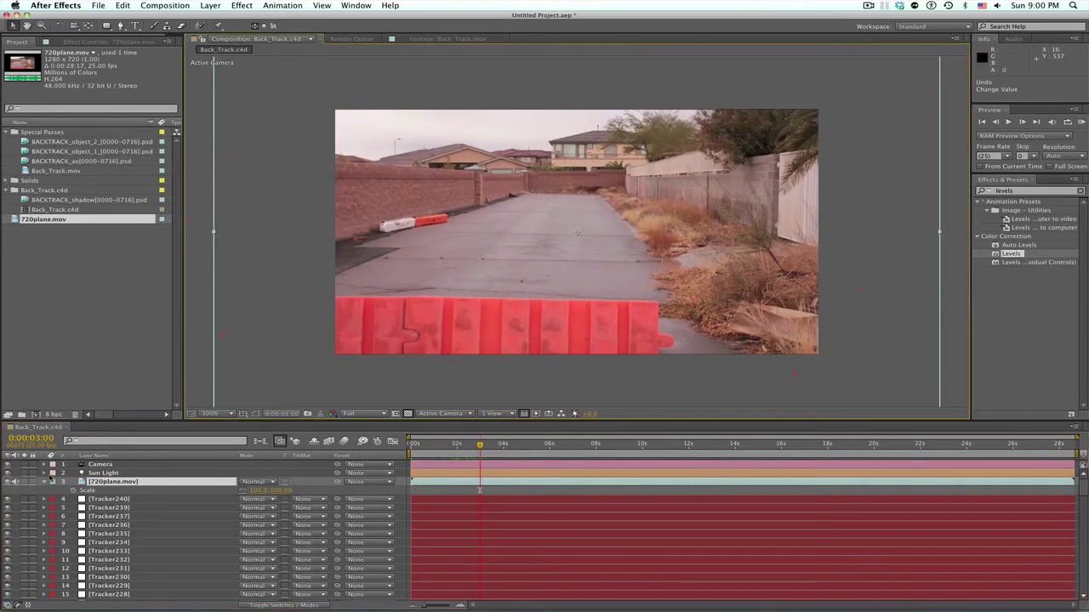
Move all tracker layers, from Tracker240 down to Tracker121, above the 720plane.mov layer in the timeline.
{"action": "left_click", "coordinate": [44, 481]}
{"action": "key", "text": "grave"}
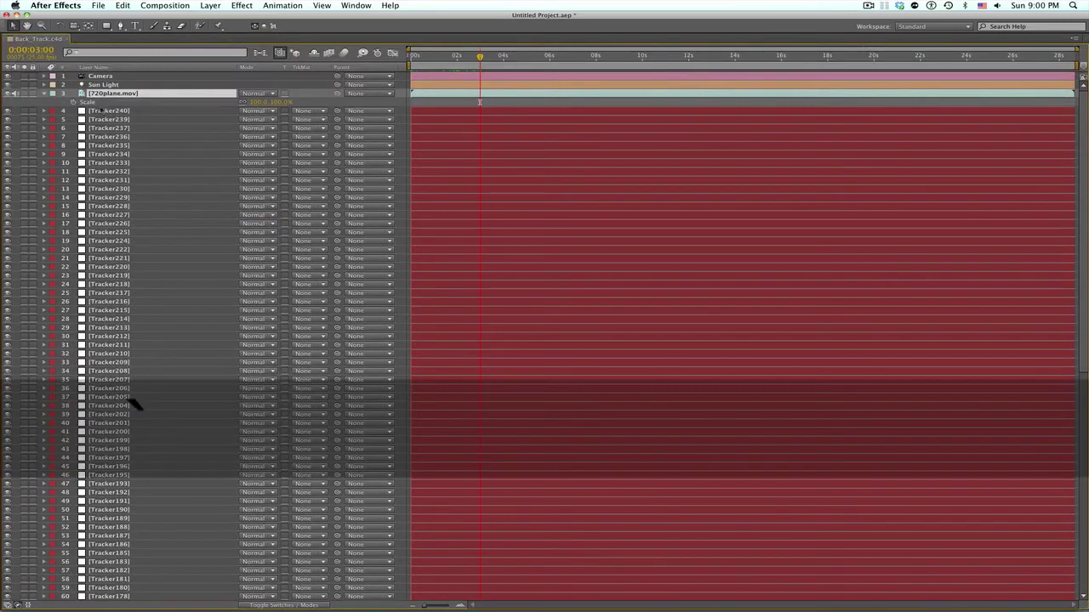
{"action": "left_click", "coordinate": [102, 95]}
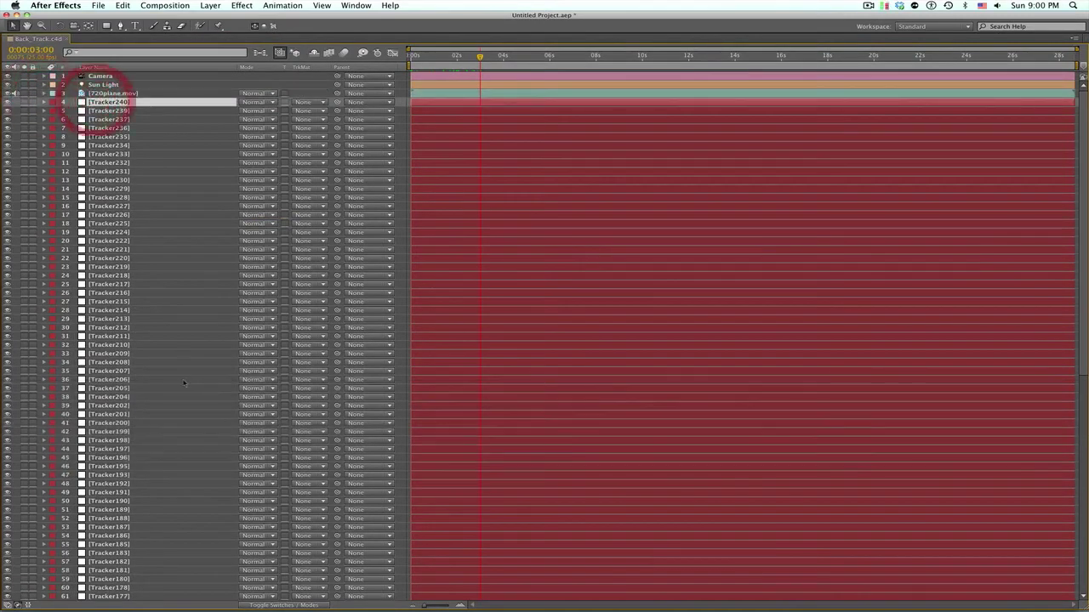
{"action": "scroll", "coordinate": [160, 430], "scroll_direction": "down", "scroll_amount": 10}
{"action": "key", "text": "shift"}
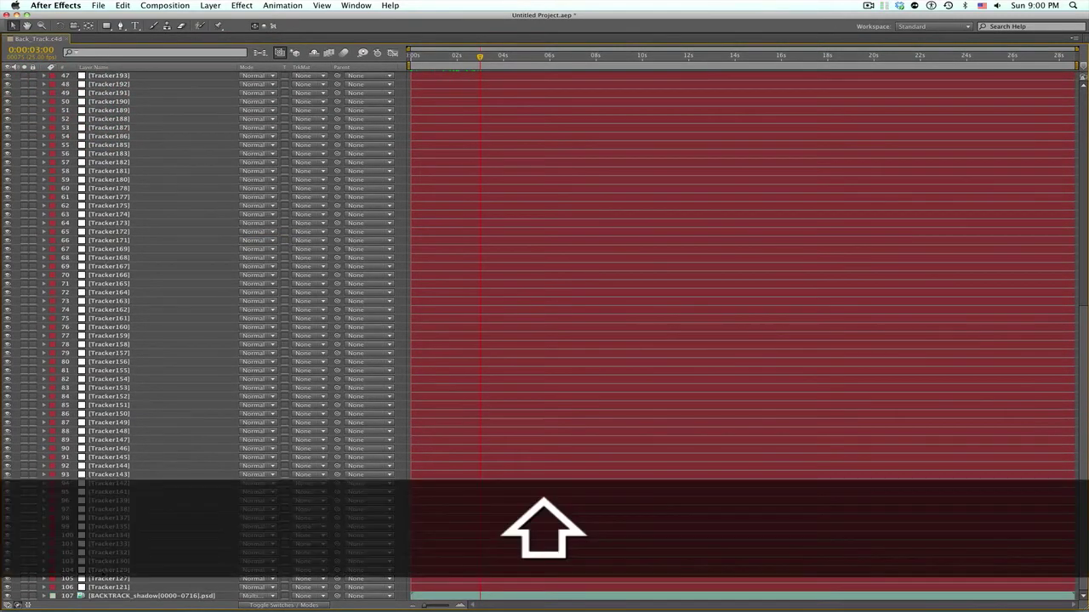
{"action": "left_click", "coordinate": [99, 595], "text": "shift"}
{"action": "scroll", "coordinate": [168, 426], "scroll_direction": "up", "scroll_amount": 10}
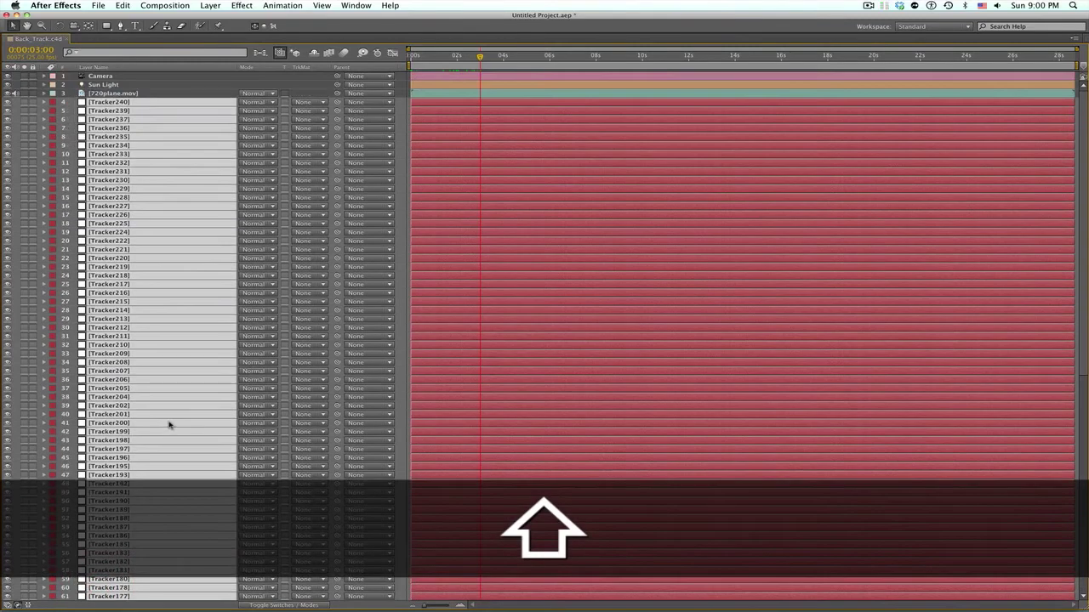
{"action": "left_click_drag", "start_coordinate": [104, 101], "coordinate": [100, 89]}
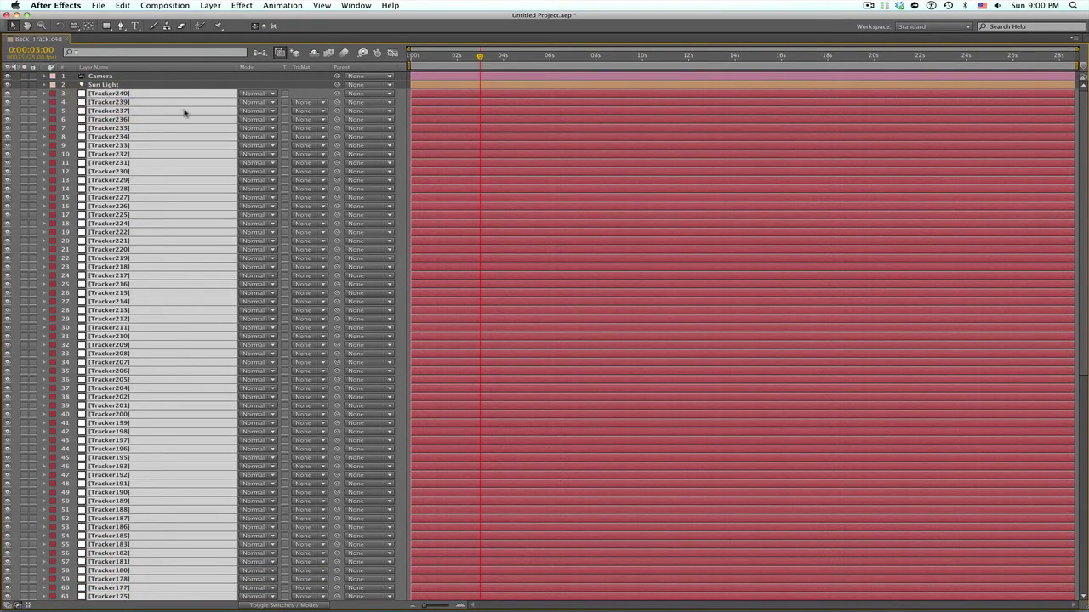
{"action": "key", "text": "grave"}
Select the Tracker168 solid on the front barrier's seam and scrub to 0:00:24:01 to check that it sticks to the footage.
{"action": "left_click", "coordinate": [103, 338]}
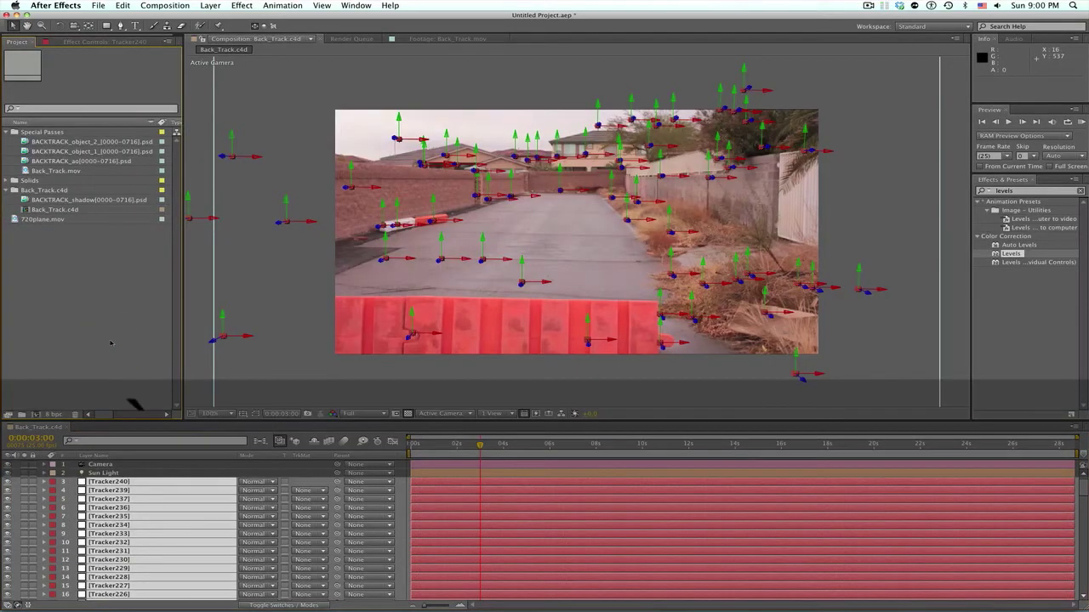
{"action": "left_click", "coordinate": [417, 371]}
{"action": "left_click", "coordinate": [425, 374]}
{"action": "left_click", "coordinate": [95, 373]}
{"action": "left_click", "coordinate": [173, 473]}
{"action": "left_click", "coordinate": [421, 380]}
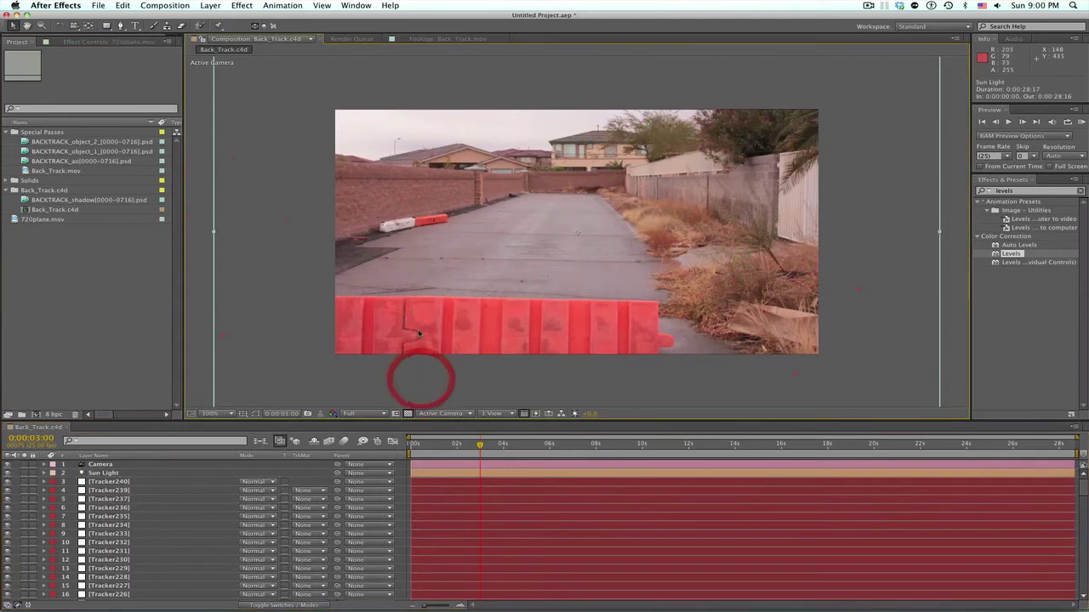
{"action": "left_click", "coordinate": [413, 334]}
{"action": "left_click", "coordinate": [414, 336]}
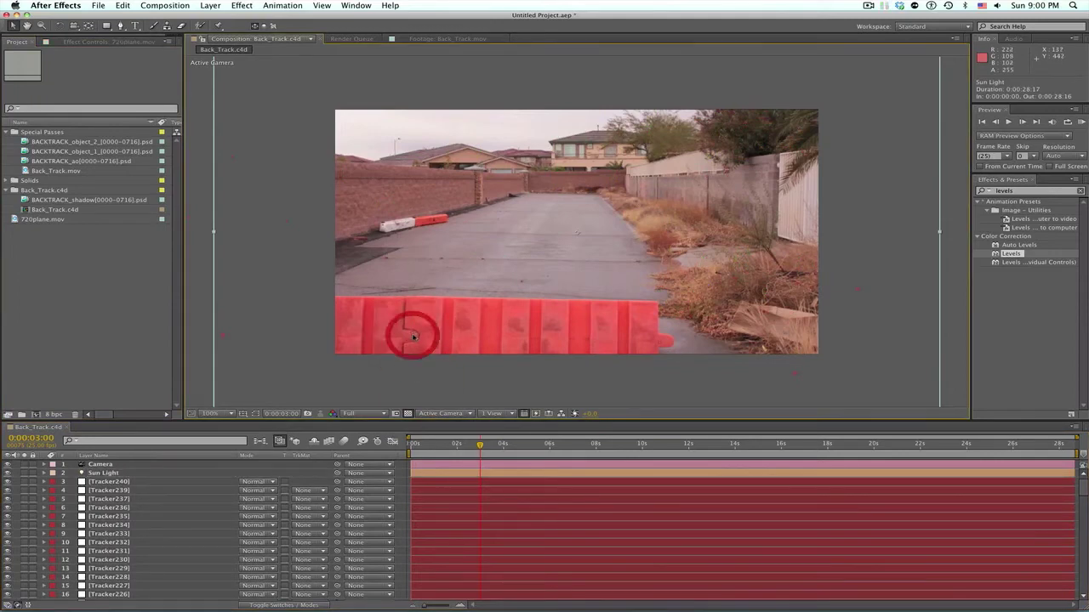
{"action": "right_click", "coordinate": [414, 336]}
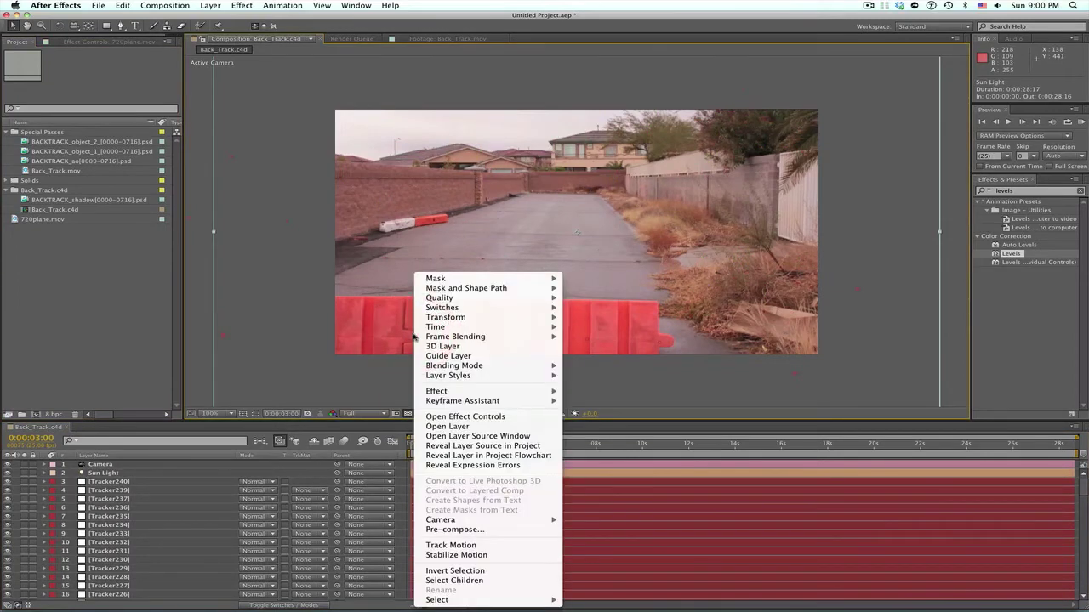
{"action": "mouse_move", "coordinate": [484, 606]}
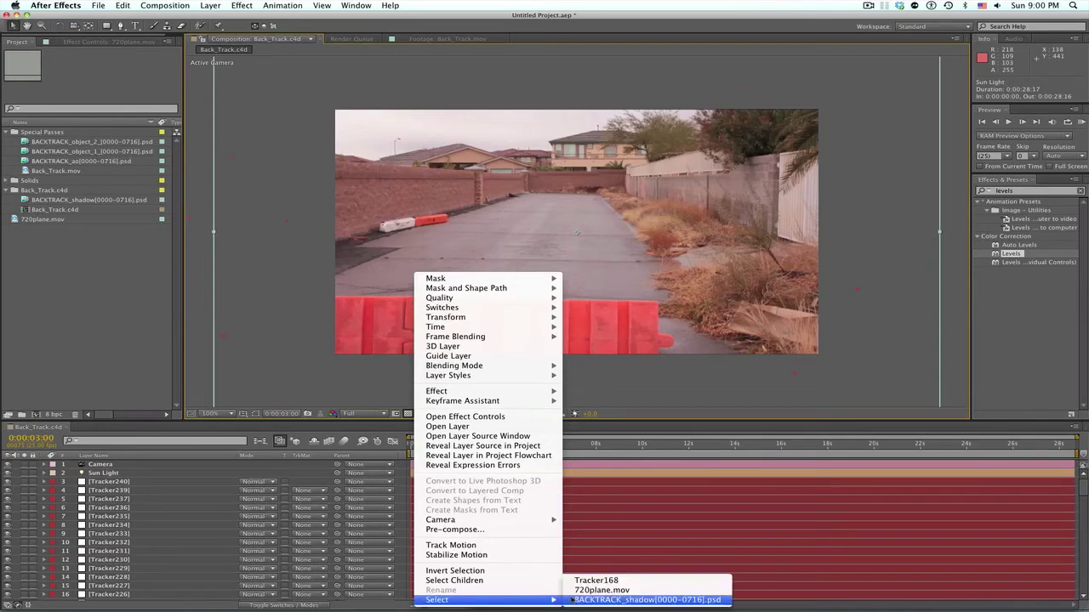
{"action": "mouse_move", "coordinate": [544, 600]}
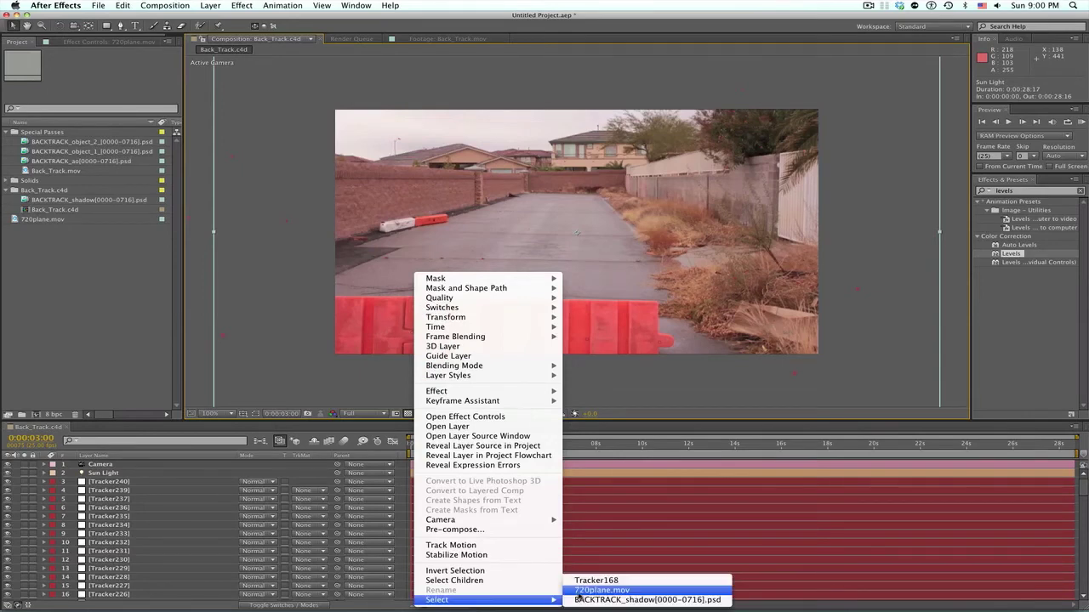
{"action": "left_click", "coordinate": [587, 580]}
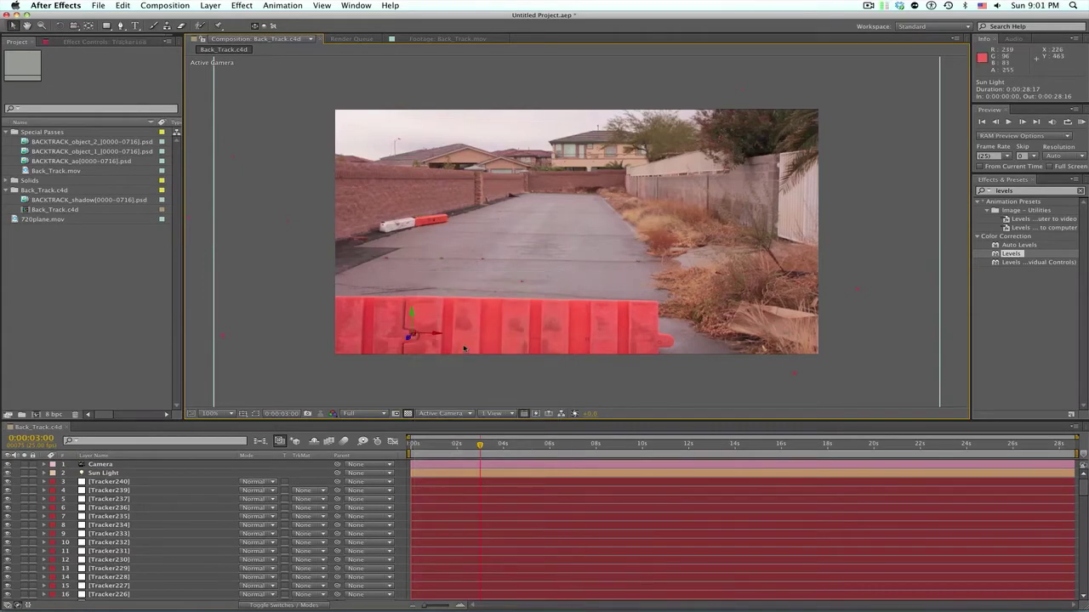
{"action": "left_click_drag", "start_coordinate": [480, 444], "coordinate": [966, 449]}
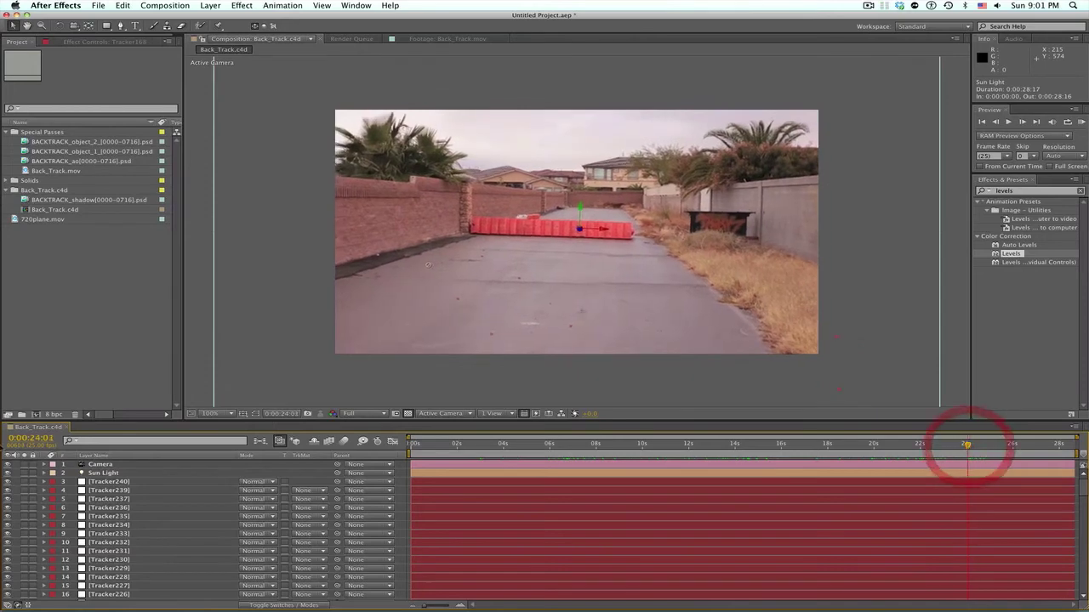
Go to 0:00:23:00, end the work area there and trim the composition to the work area.
{"action": "left_click", "coordinate": [33, 439]}
{"action": "type", "text": "2300"}
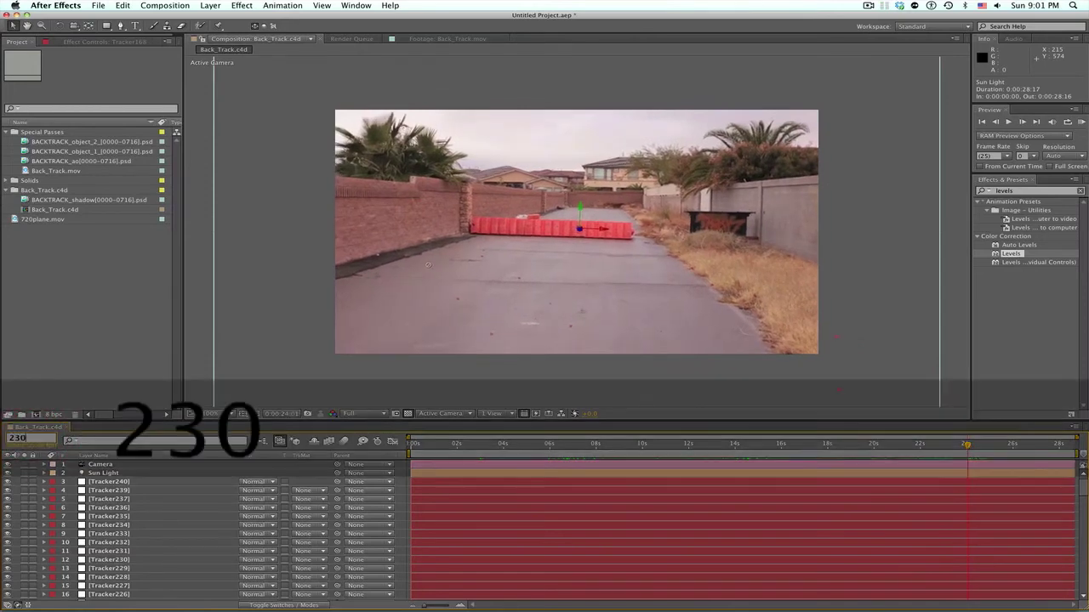
{"action": "key", "text": "Return"}
{"action": "key", "text": "n"}
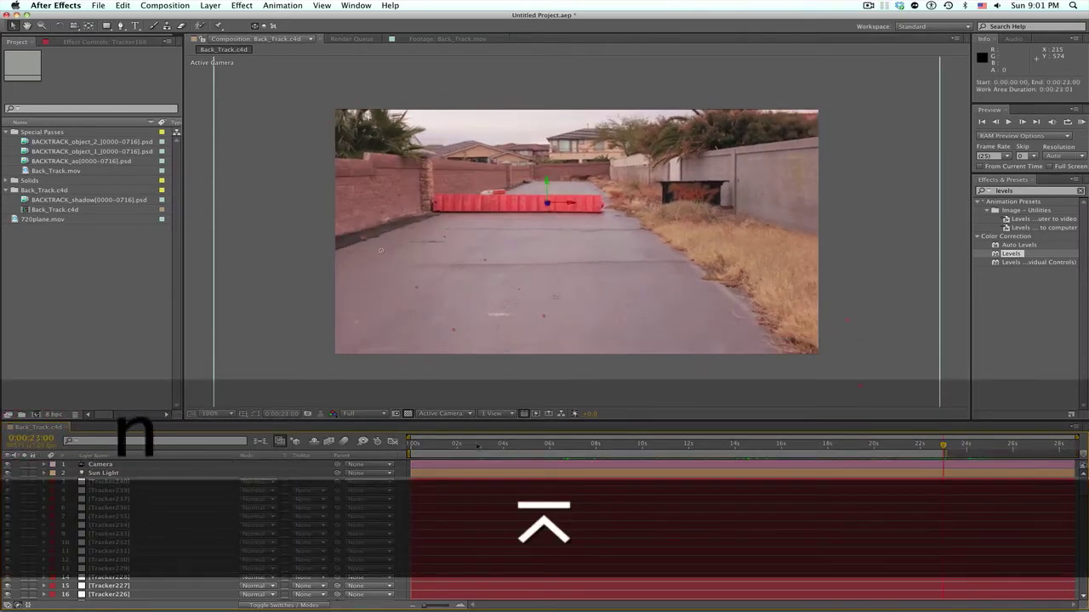
{"action": "left_click", "coordinate": [524, 459], "text": "ctrl"}
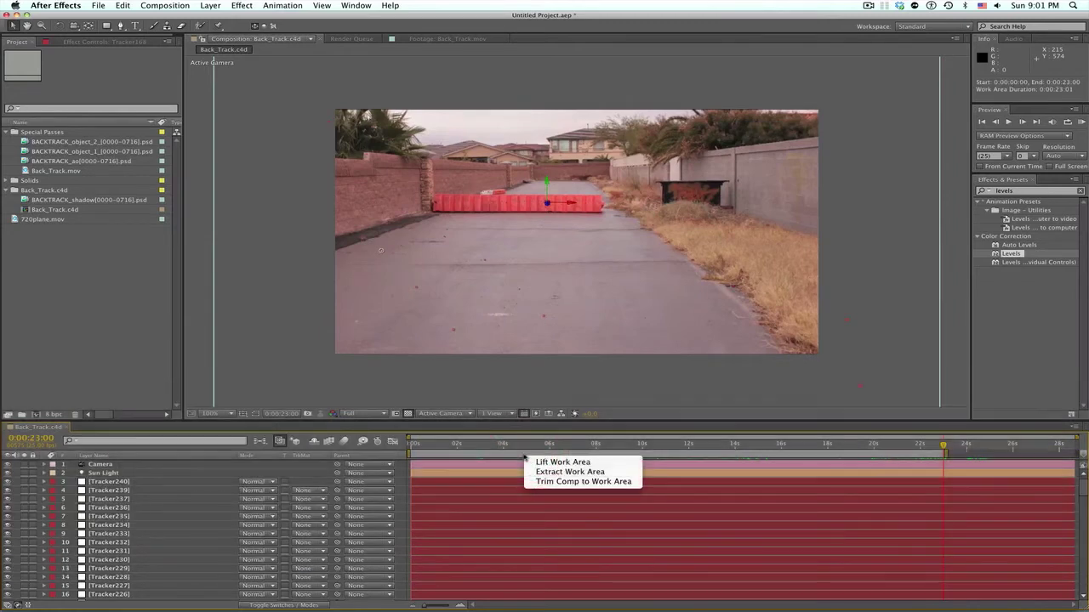
{"action": "left_click", "coordinate": [558, 482]}
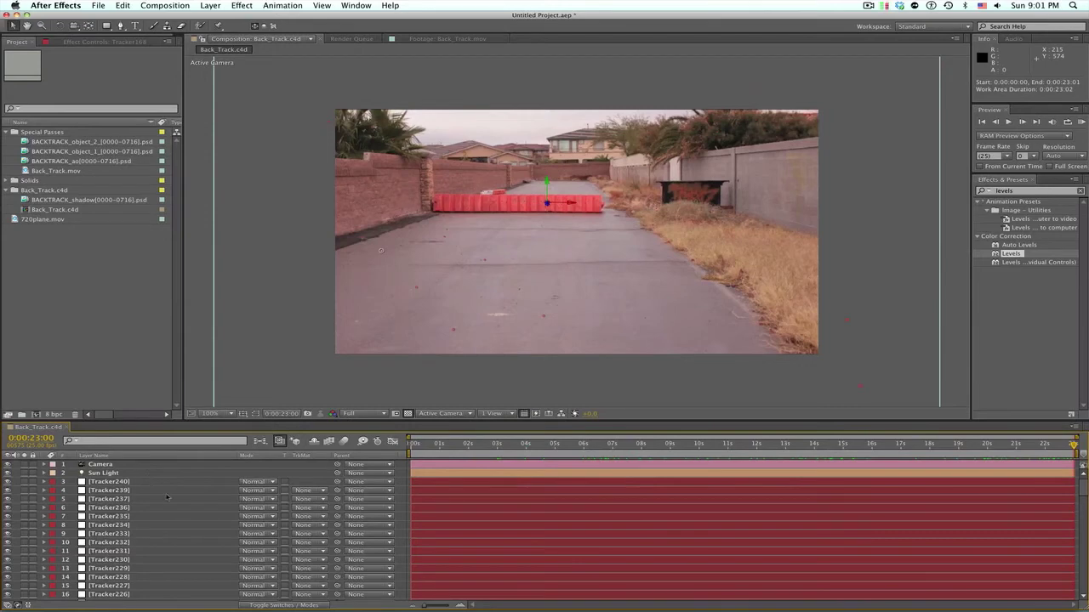
Rename the Back_Track.c4d composition in the project as Backtrack_Comp.
{"action": "left_click", "coordinate": [40, 209]}
{"action": "key", "text": "Return"}
{"action": "type", "text": "Backtrack"}
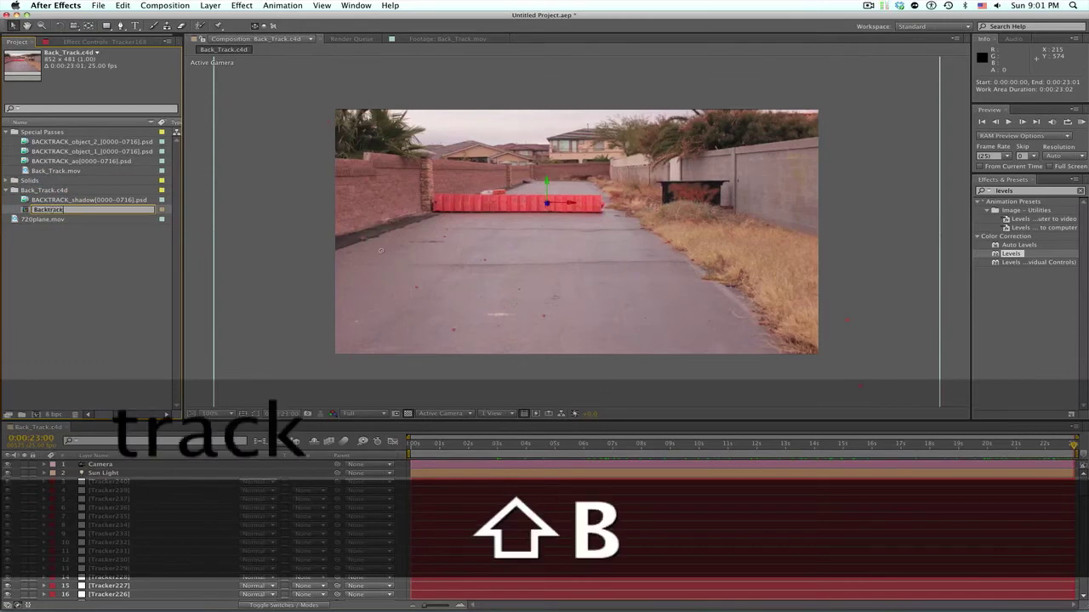
{"action": "type", "text": "_Comp"}
{"action": "key", "text": "Return"}
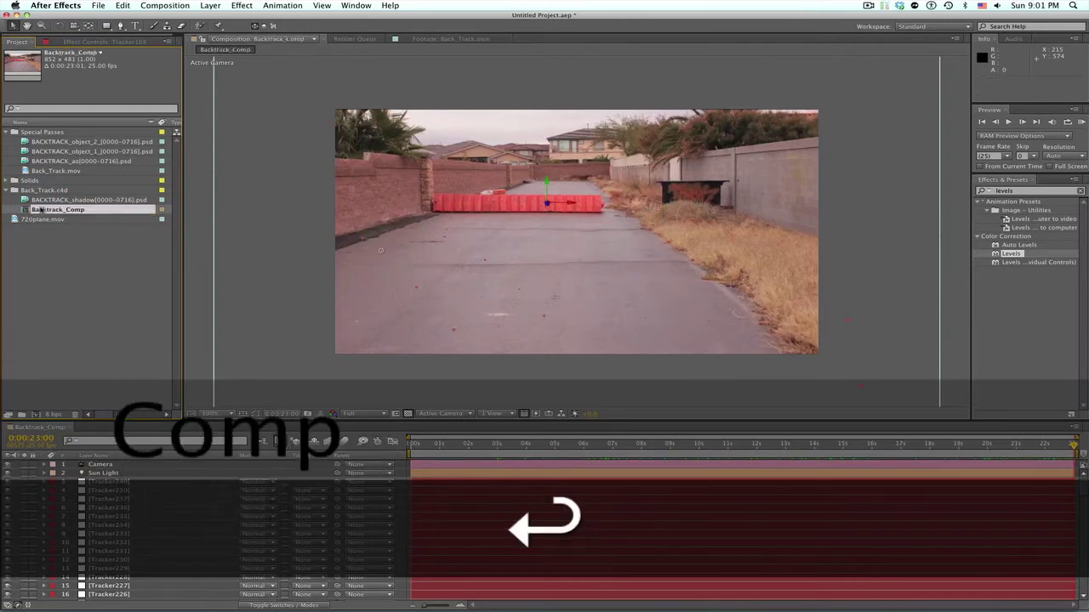
Duplicate the Backtrack_Comp composition and rename the original as Backtrack_Comp_Trackers.
{"action": "key", "text": "super+d"}
{"action": "left_click", "coordinate": [61, 220]}
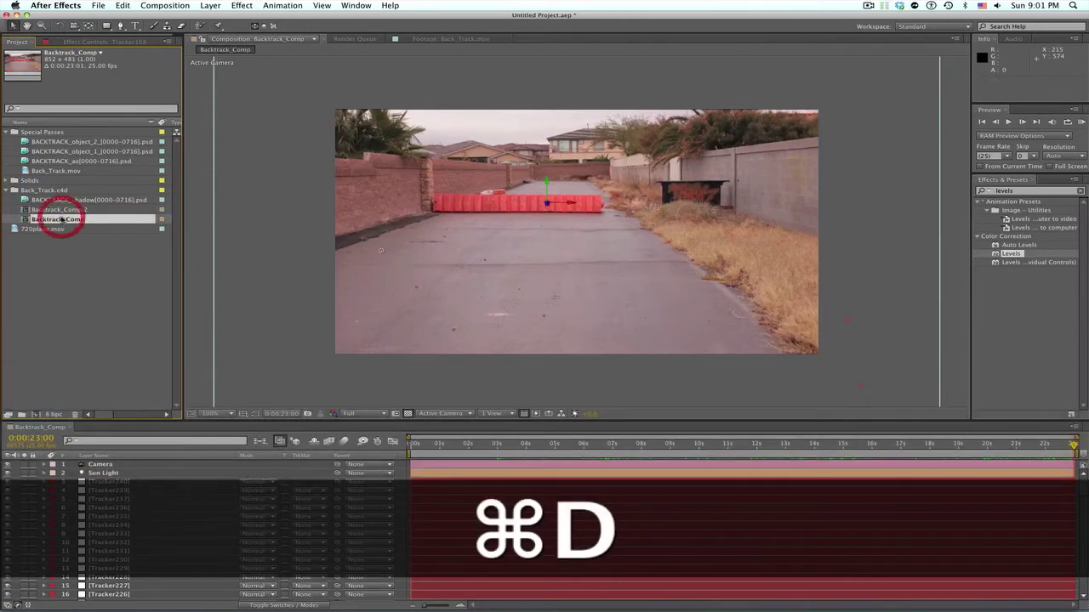
{"action": "key", "text": "Return"}
{"action": "key", "text": "Right"}
{"action": "type", "text": "_Trackers"}
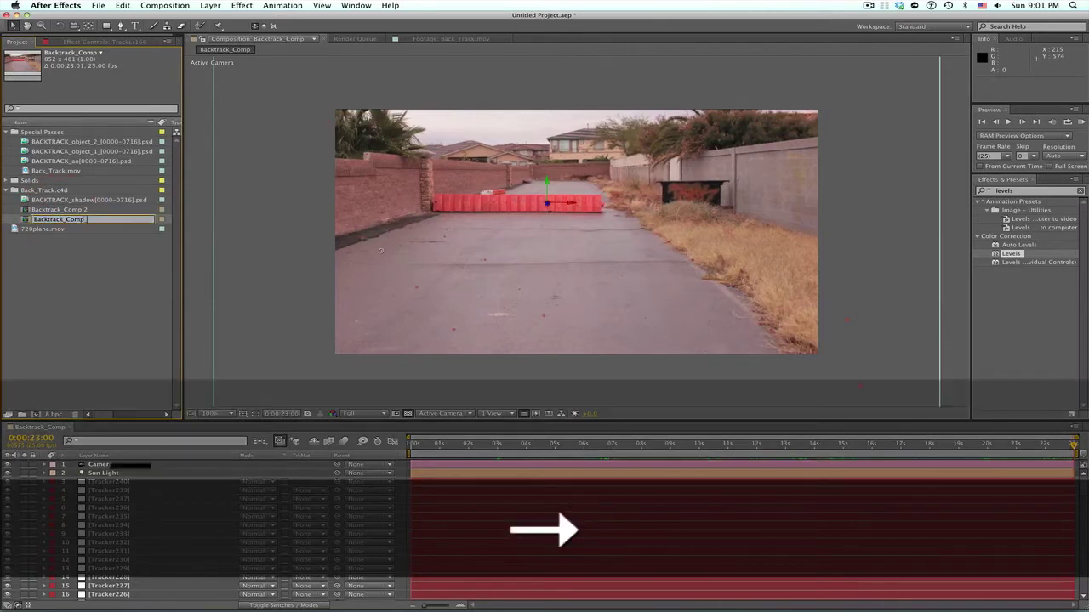
{"action": "key", "text": "Return"}
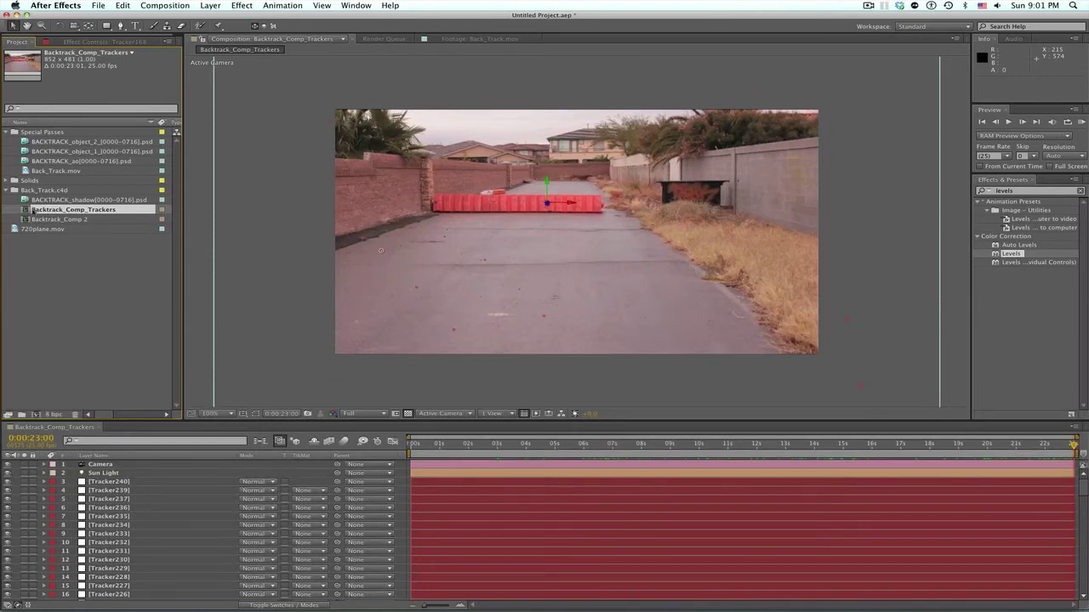
Rename the duplicated composition as Backtrack_Comp_Render and open it in the timeline.
{"action": "left_click", "coordinate": [28, 220]}
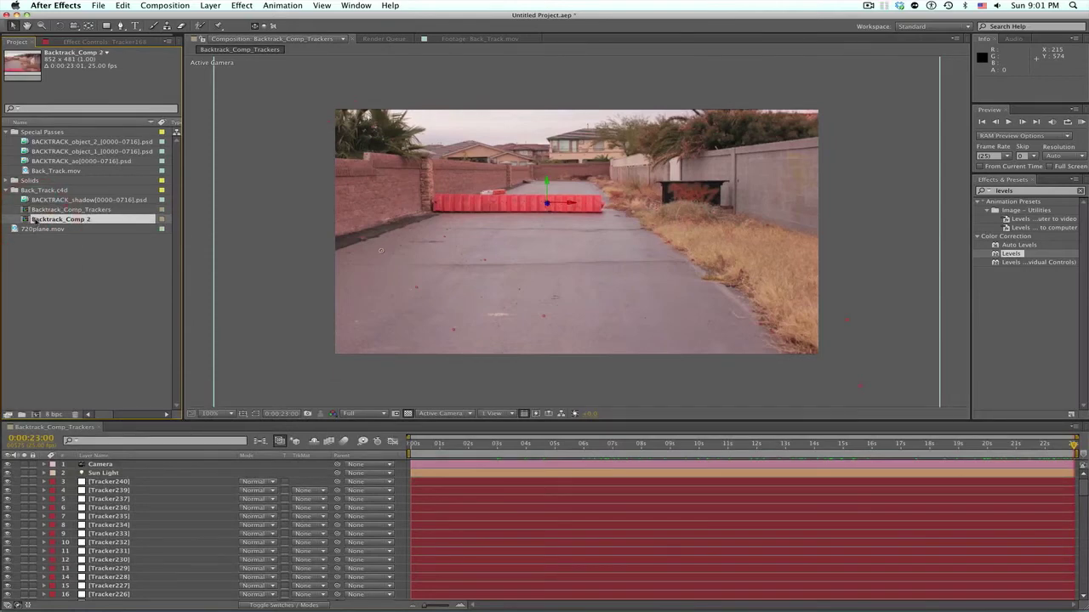
{"action": "key", "text": "Return"}
{"action": "key", "text": "Right"}
{"action": "type", "text": "_Render"}
{"action": "key", "text": "Return"}
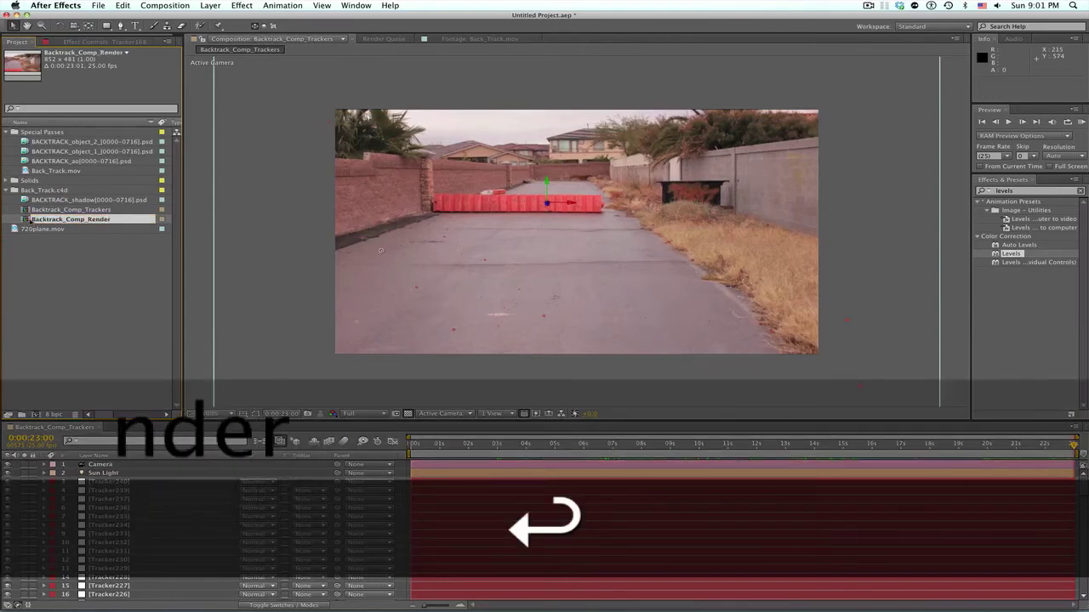
{"action": "double_click", "coordinate": [29, 219]}
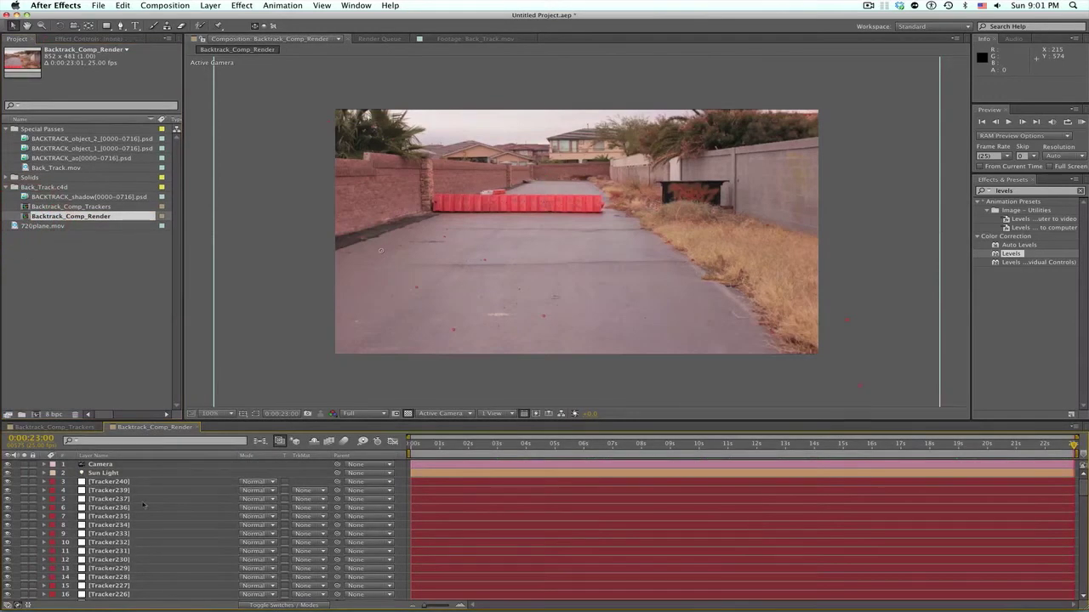
Go to 0:00:07:08 and select the Tracker168 solid on the front barrier's seam.
{"action": "left_click_drag", "start_coordinate": [487, 449], "coordinate": [621, 442]}
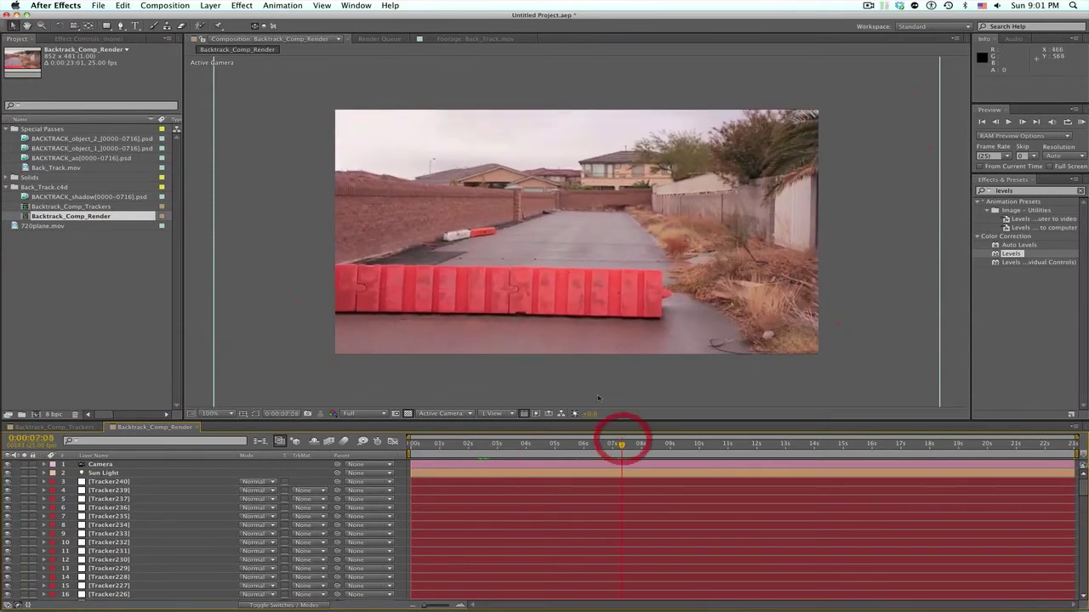
{"action": "key", "text": "grave"}
{"action": "key", "text": "grave"}
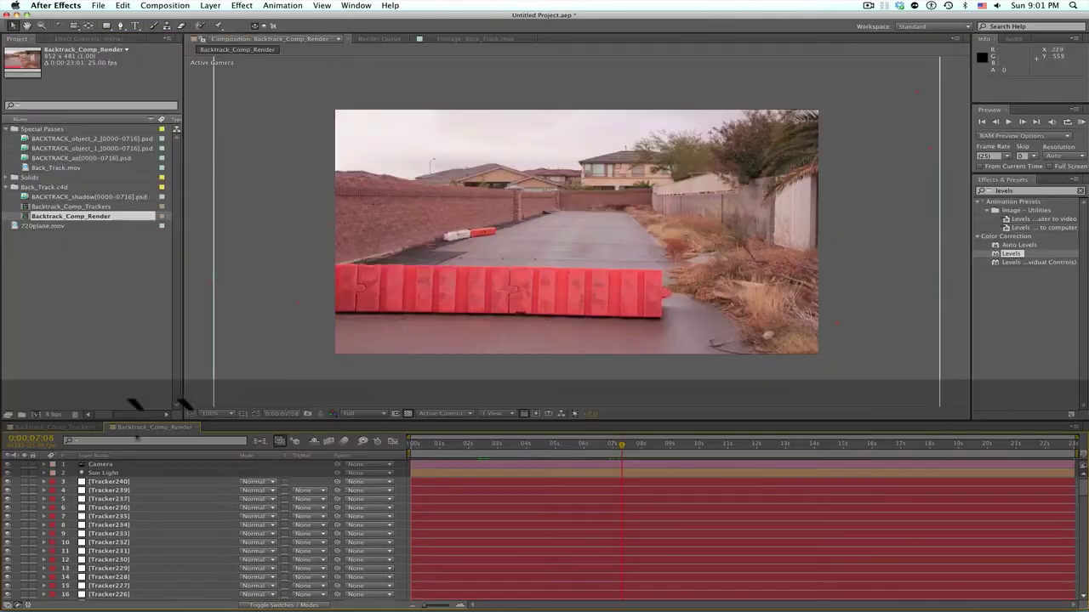
{"action": "left_click", "coordinate": [514, 291]}
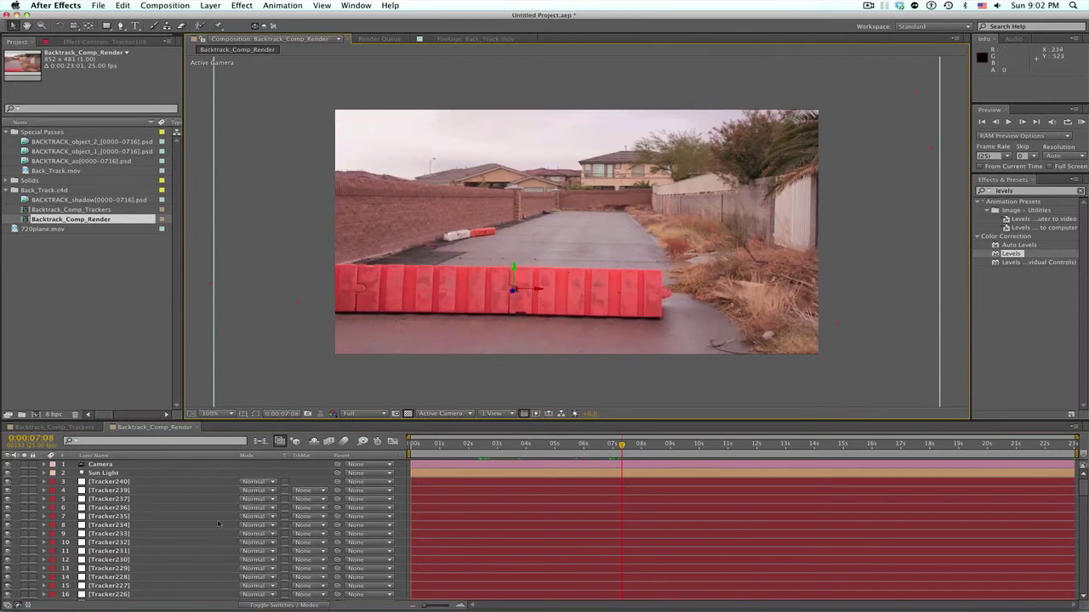
Delete every layer except Camera, Tracker168, 720plane.mov and the BACKTRACK_shadow pass by inverting a selection of those four.
{"action": "key", "text": "grave"}
{"action": "scroll", "coordinate": [204, 517], "scroll_direction": "down", "scroll_amount": 10}
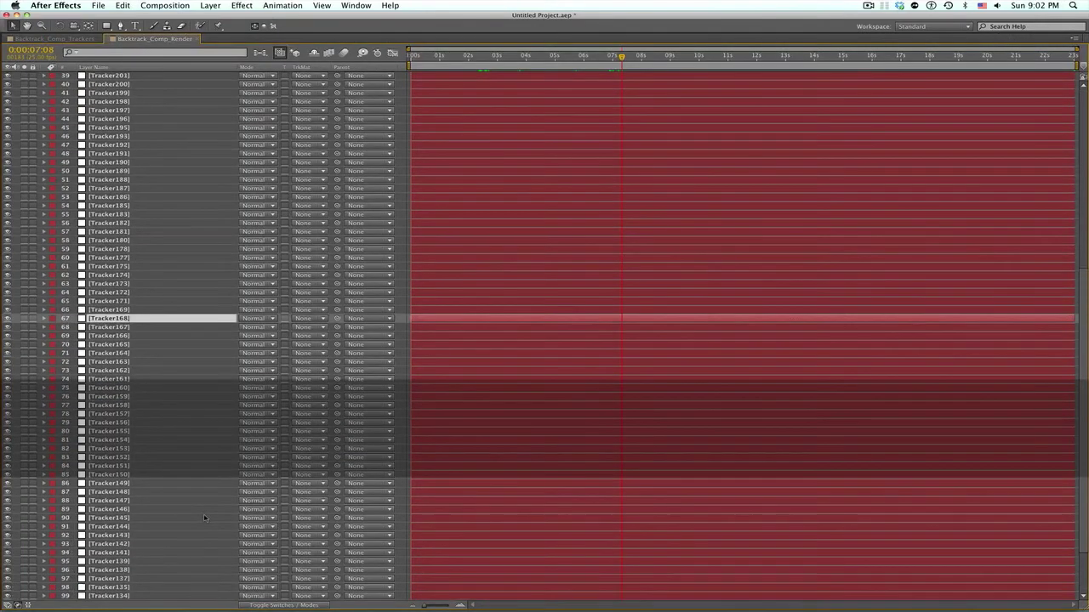
{"action": "scroll", "coordinate": [204, 517], "scroll_direction": "up", "scroll_amount": 2}
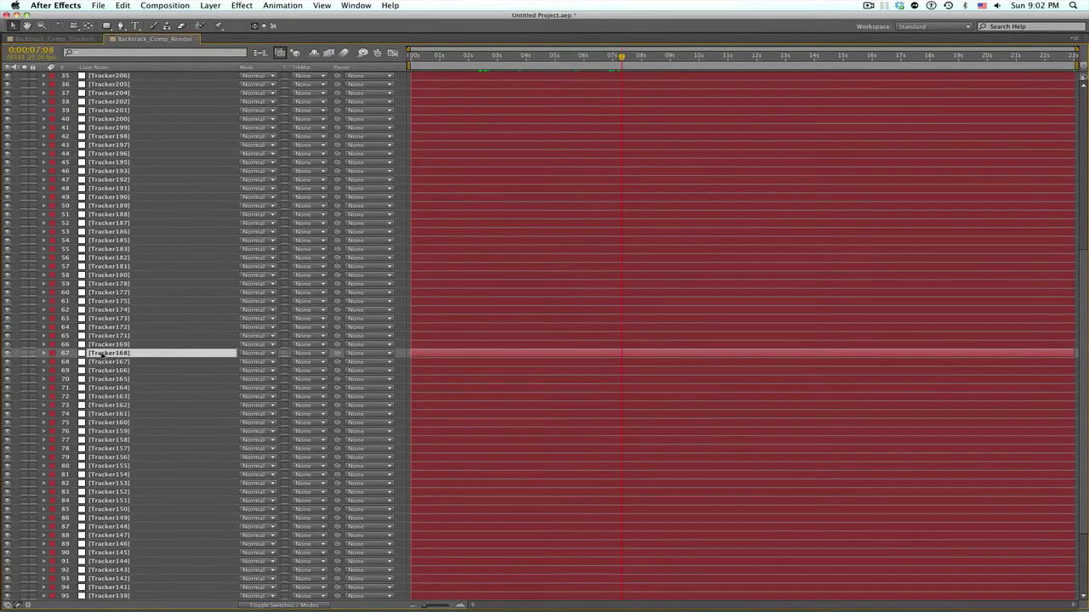
{"action": "scroll", "coordinate": [140, 500], "scroll_direction": "down", "scroll_amount": 6}
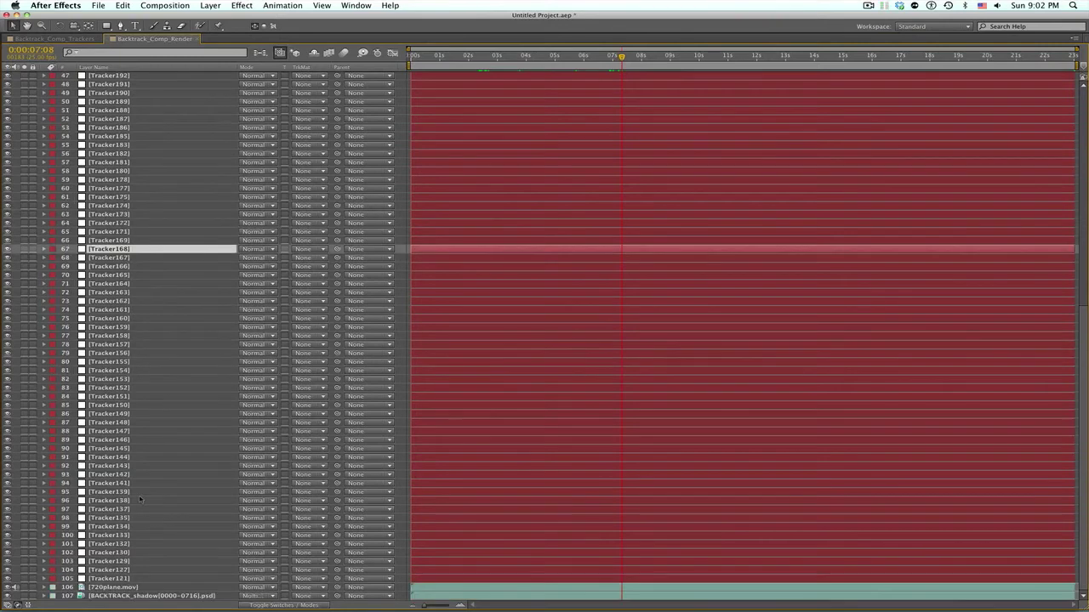
{"action": "key", "text": "super"}
{"action": "left_click", "coordinate": [109, 588], "text": "super"}
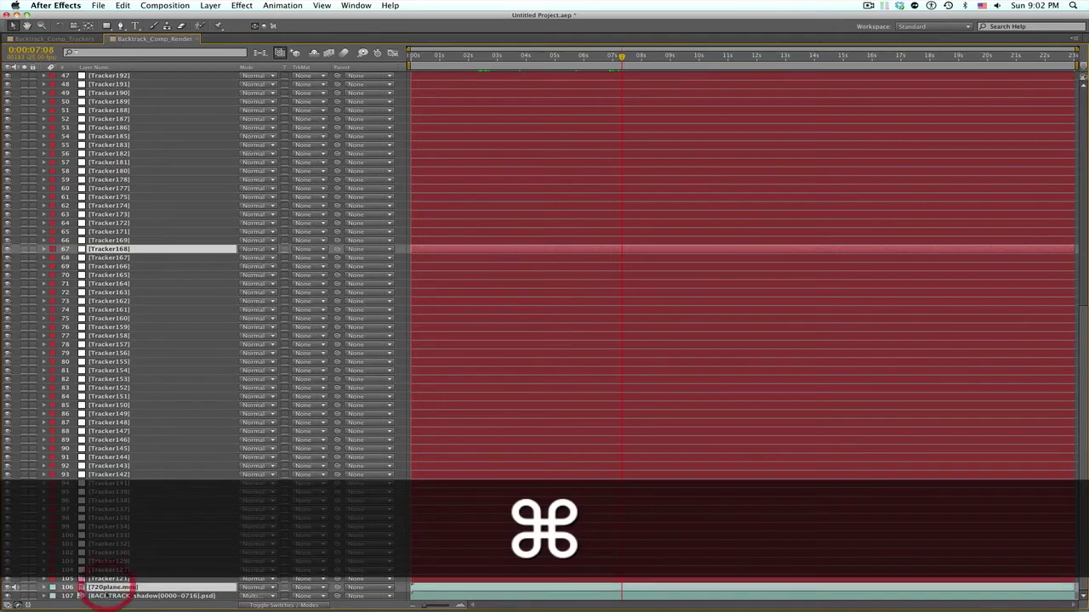
{"action": "left_click", "coordinate": [106, 596], "text": "super"}
{"action": "scroll", "coordinate": [114, 457], "scroll_direction": "up", "scroll_amount": 20}
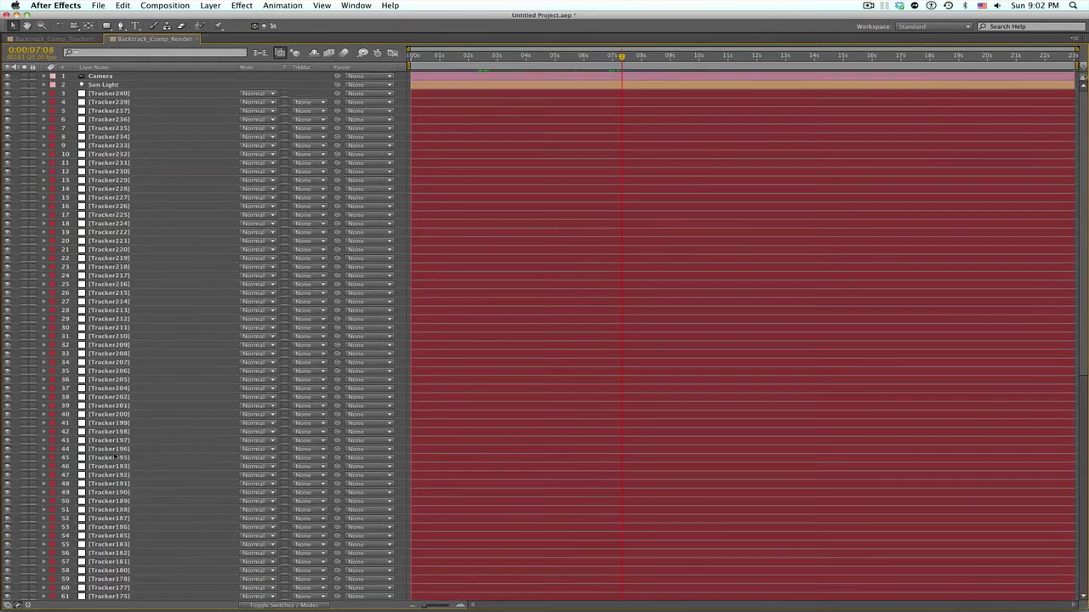
{"action": "key", "text": "super"}
{"action": "left_click", "coordinate": [101, 75], "text": "super"}
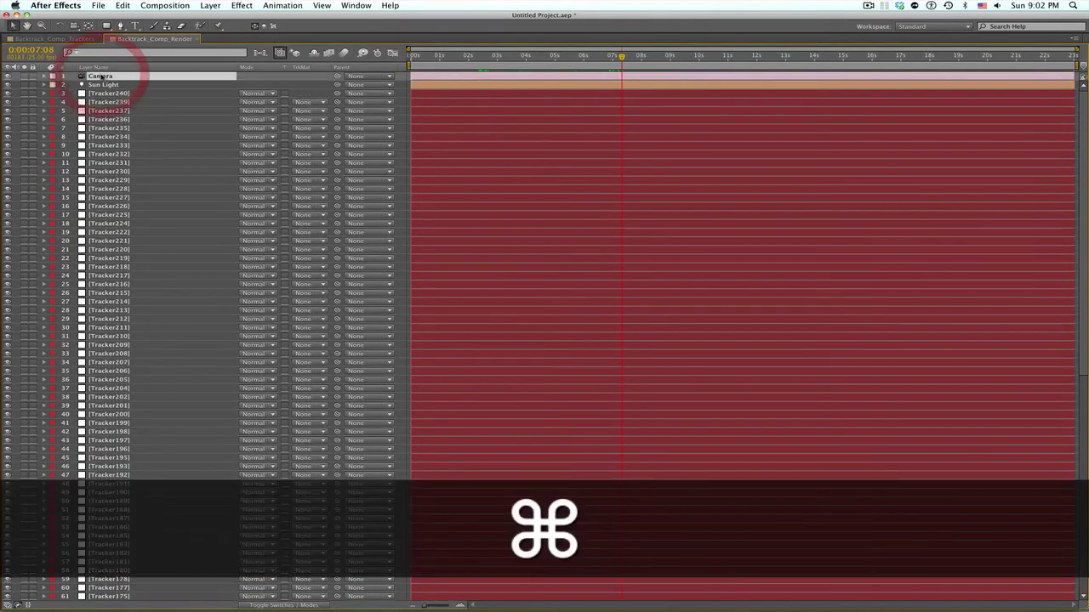
{"action": "right_click", "coordinate": [101, 77]}
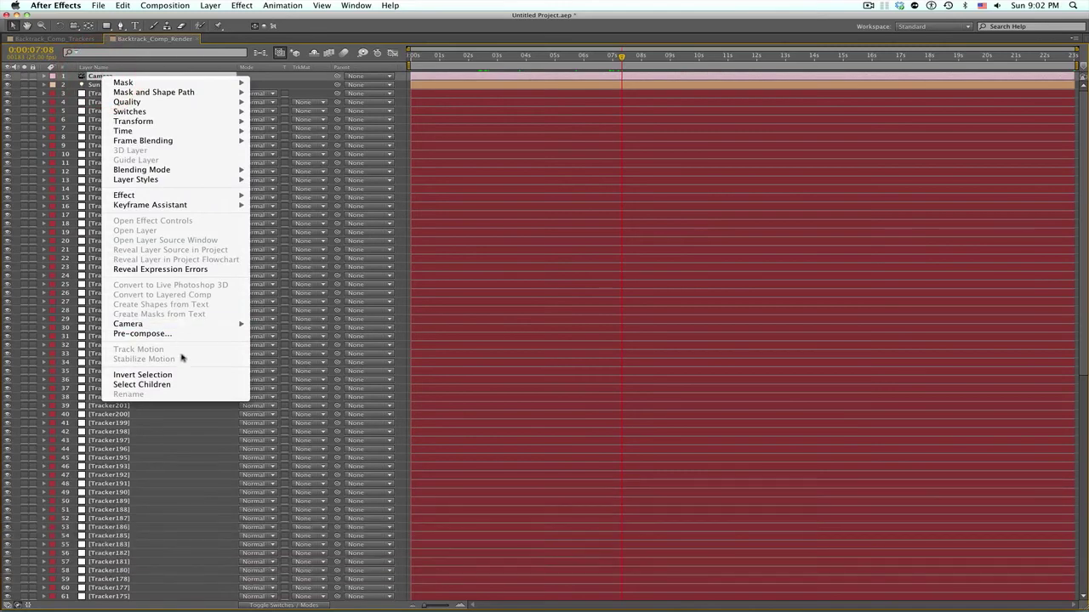
{"action": "left_click", "coordinate": [184, 374]}
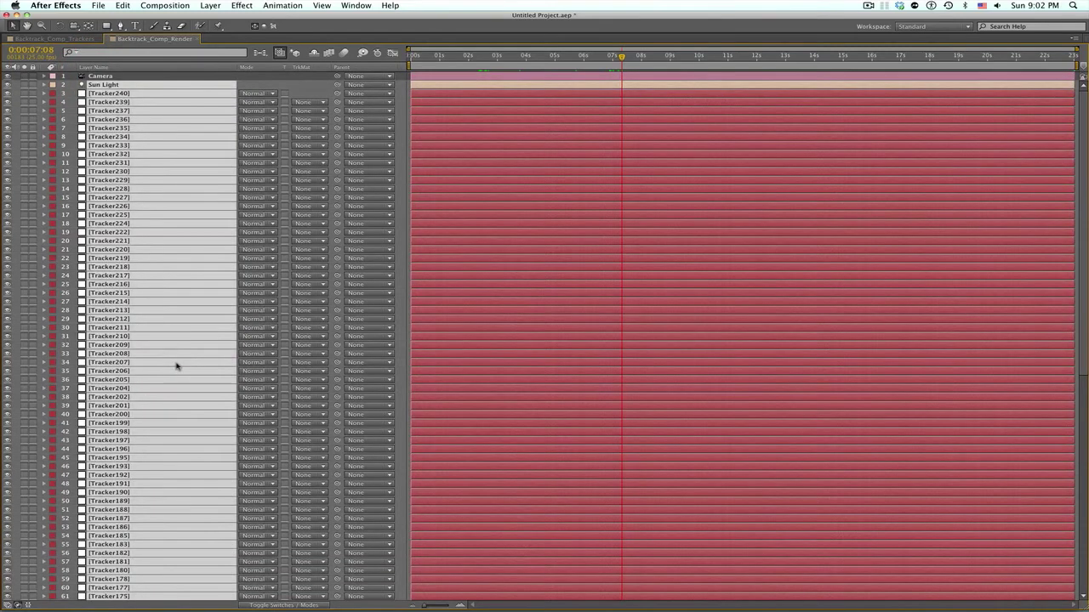
{"action": "key", "text": "Delete"}
{"action": "key", "text": "grave"}
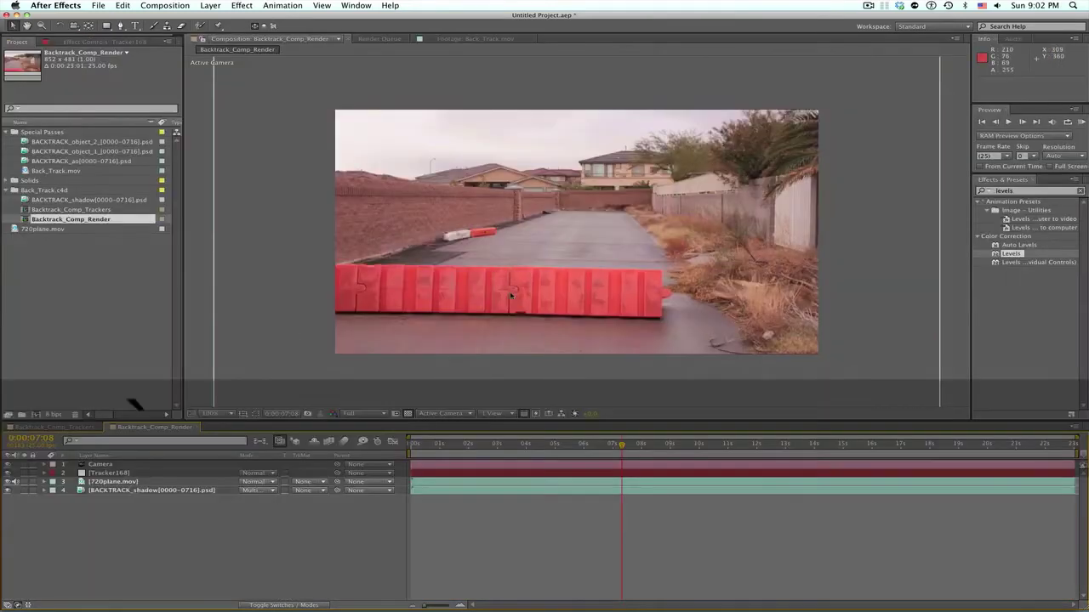
Enlarge the Tracker168 layer's scale to 1342% and move the playhead to 0:00:07:24.
{"action": "left_click", "coordinate": [637, 540]}
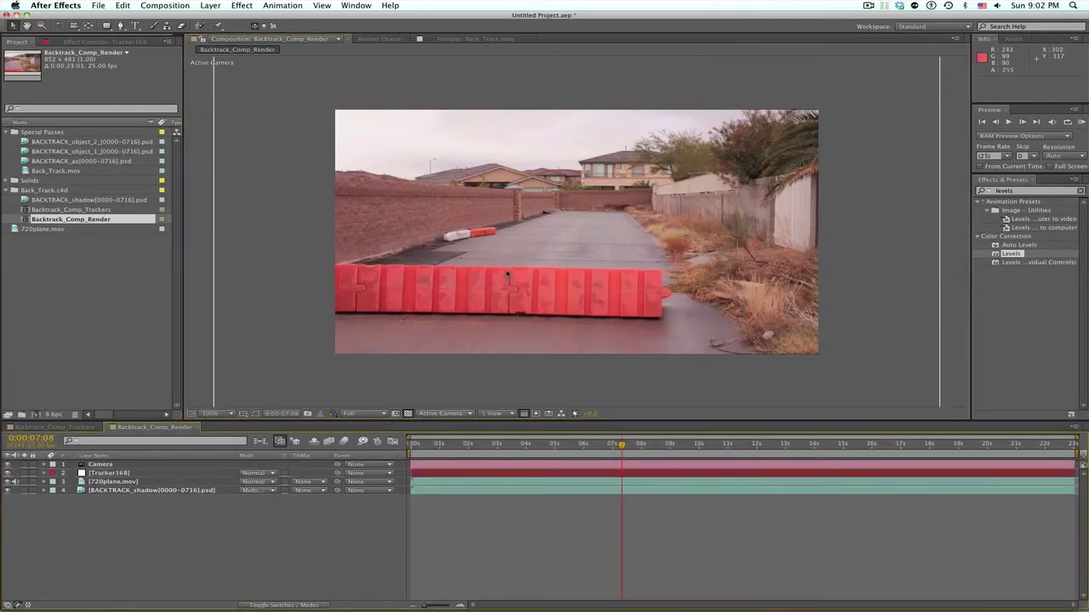
{"action": "left_click", "coordinate": [113, 473]}
{"action": "key", "text": "s"}
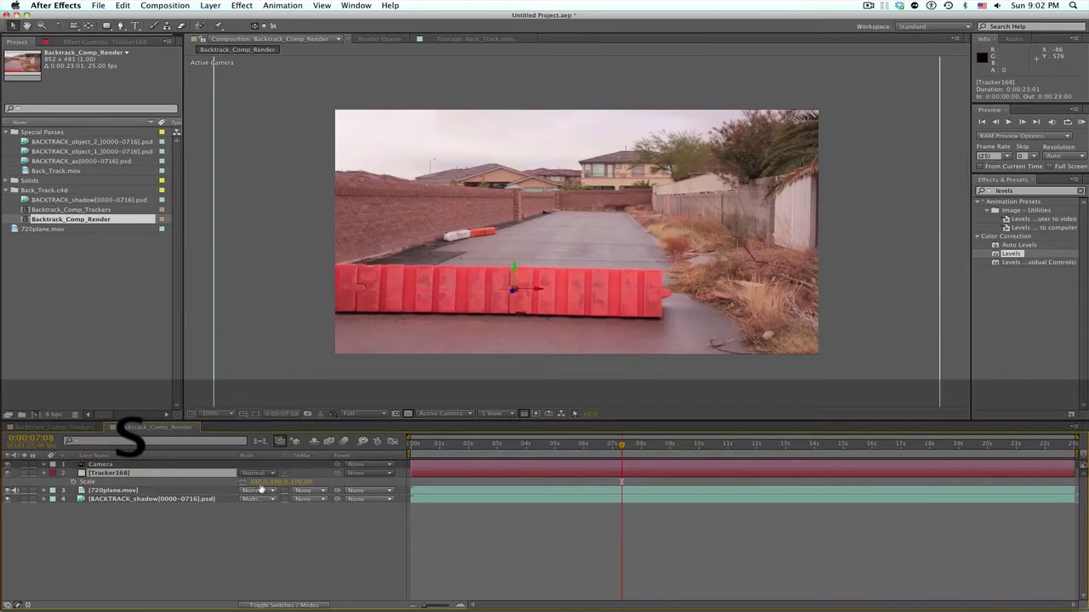
{"action": "left_click", "coordinate": [1016, 530]}
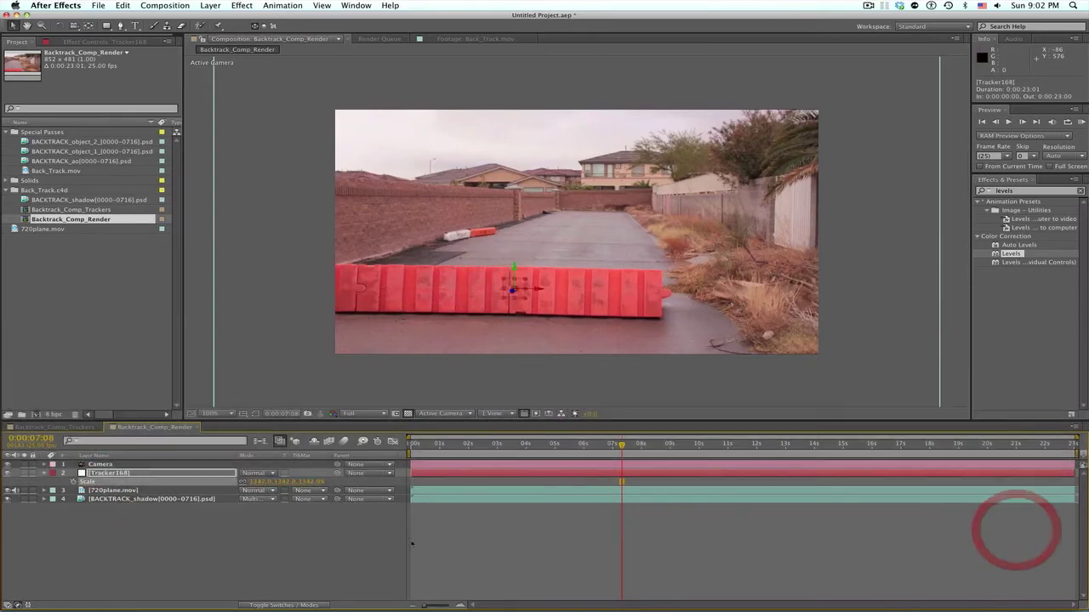
{"action": "left_click", "coordinate": [248, 536]}
{"action": "left_click_drag", "start_coordinate": [598, 457], "coordinate": [640, 446]}
{"action": "left_click", "coordinate": [253, 524]}
Collapse the Back_Track.c4d project folder and move the 720plane.mov layer below the BACKTRACK_shadow layer.
{"action": "left_click", "coordinate": [62, 257]}
{"action": "left_click", "coordinate": [6, 191]}
{"action": "left_click", "coordinate": [69, 276]}
{"action": "left_click_drag", "start_coordinate": [109, 492], "coordinate": [102, 514]}
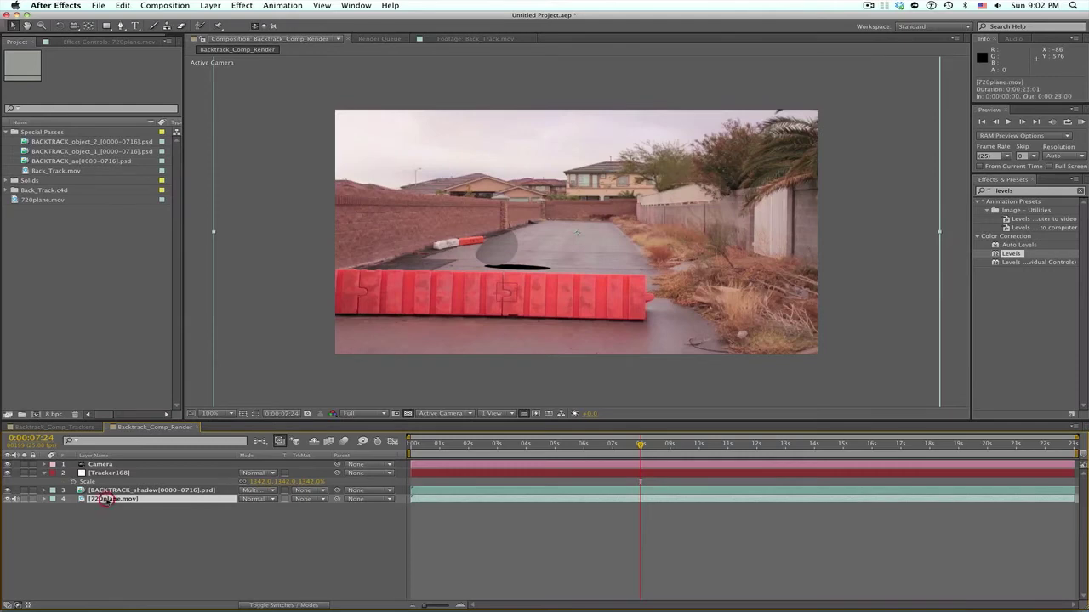
Rename the 720plane.mov layer as original plate.
{"action": "key", "text": "Return"}
{"action": "type", "text": "ori"}
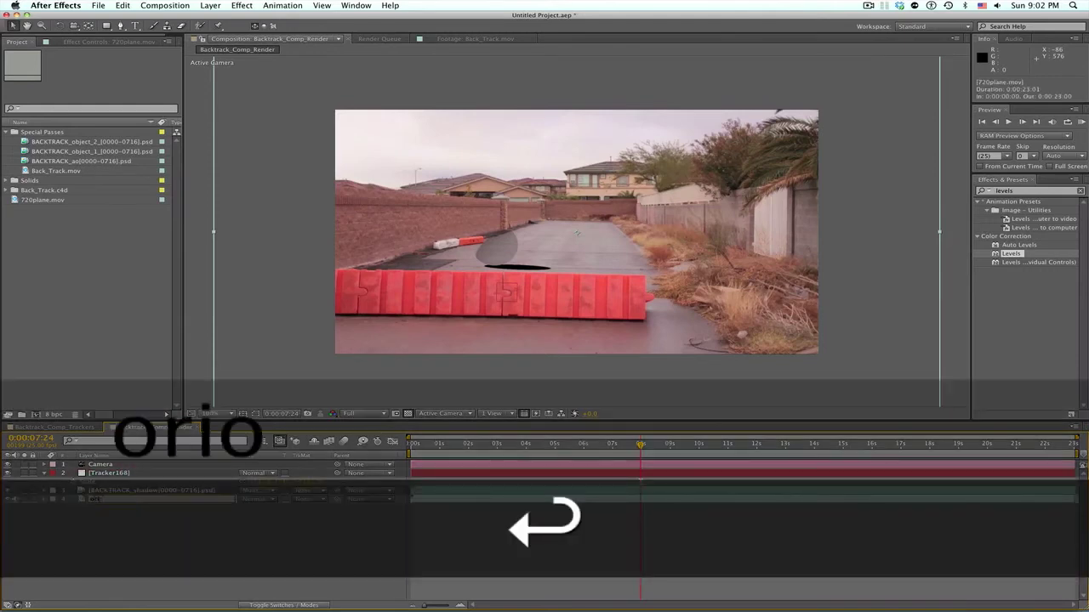
{"action": "type", "text": "ginal plate"}
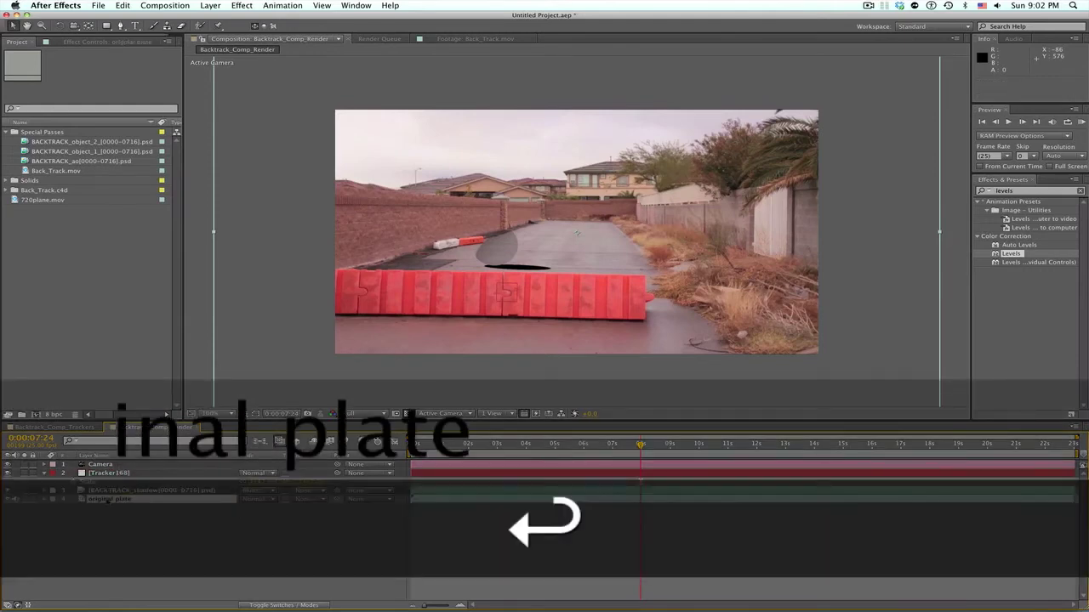
{"action": "left_click", "coordinate": [25, 499]}
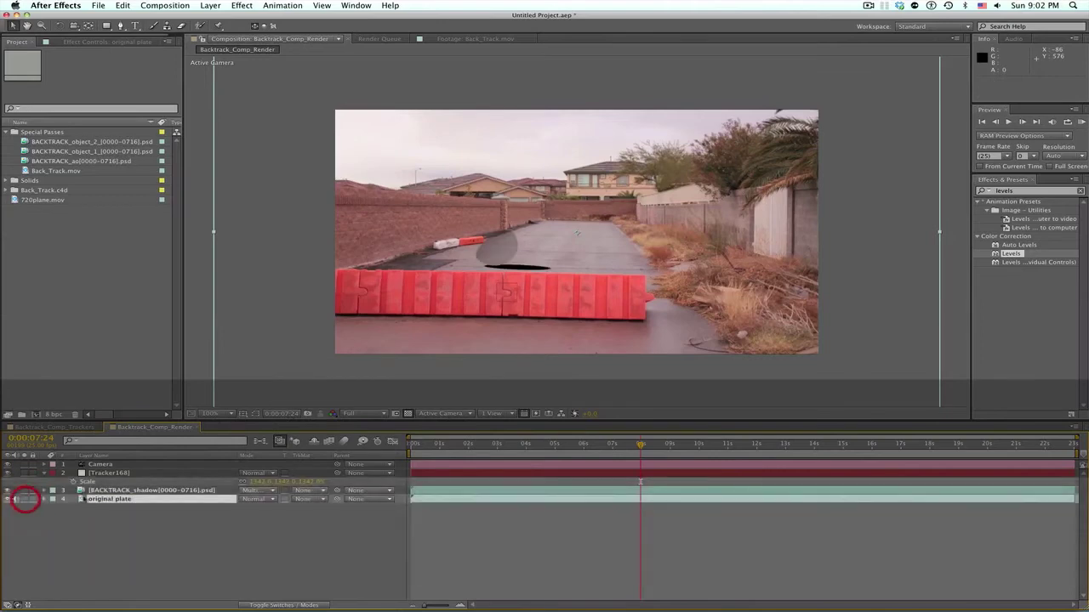
Try the Normal blending mode on the BACKTRACK_shadow layer.
{"action": "left_click", "coordinate": [104, 491]}
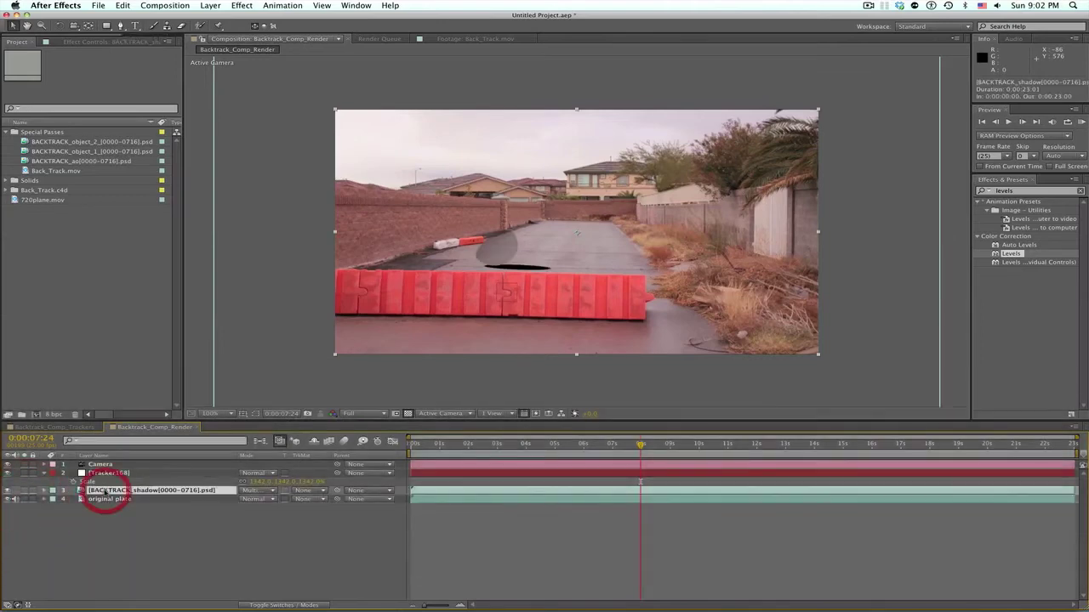
{"action": "left_click", "coordinate": [72, 151]}
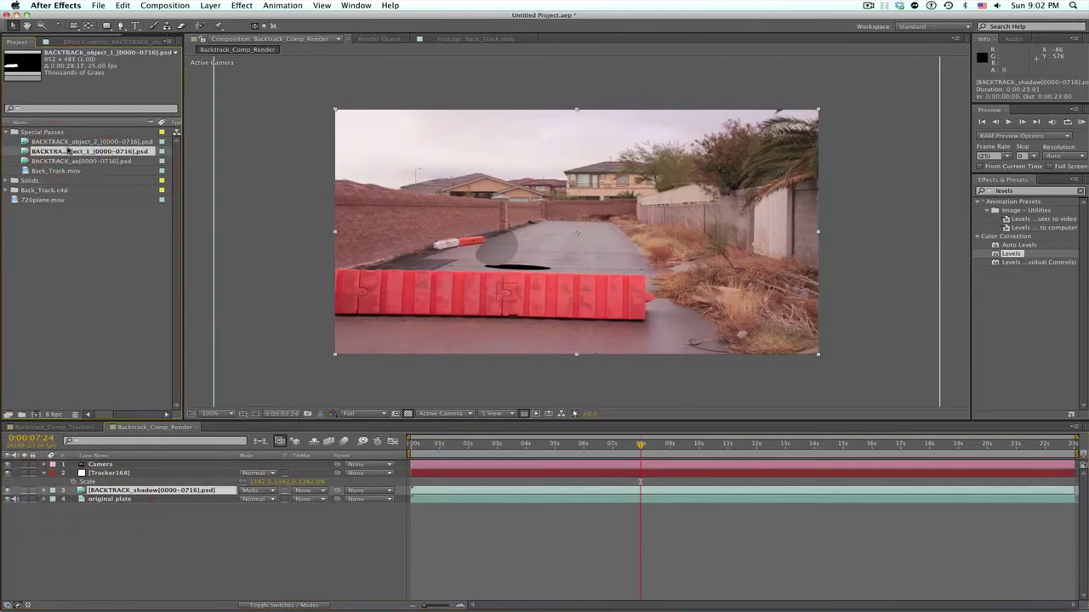
{"action": "left_click", "coordinate": [111, 577]}
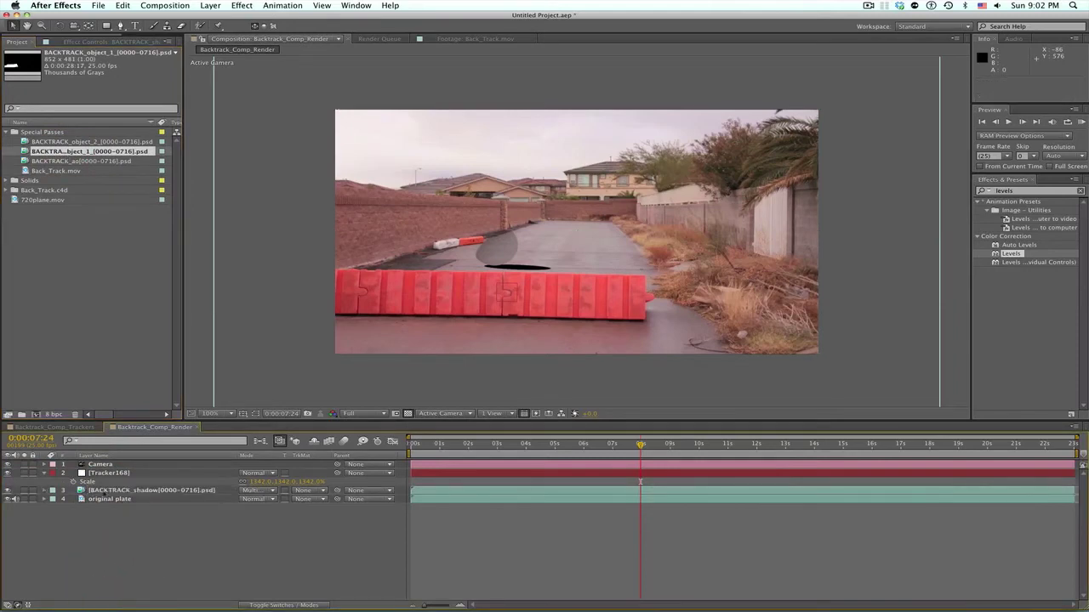
{"action": "left_click", "coordinate": [257, 492]}
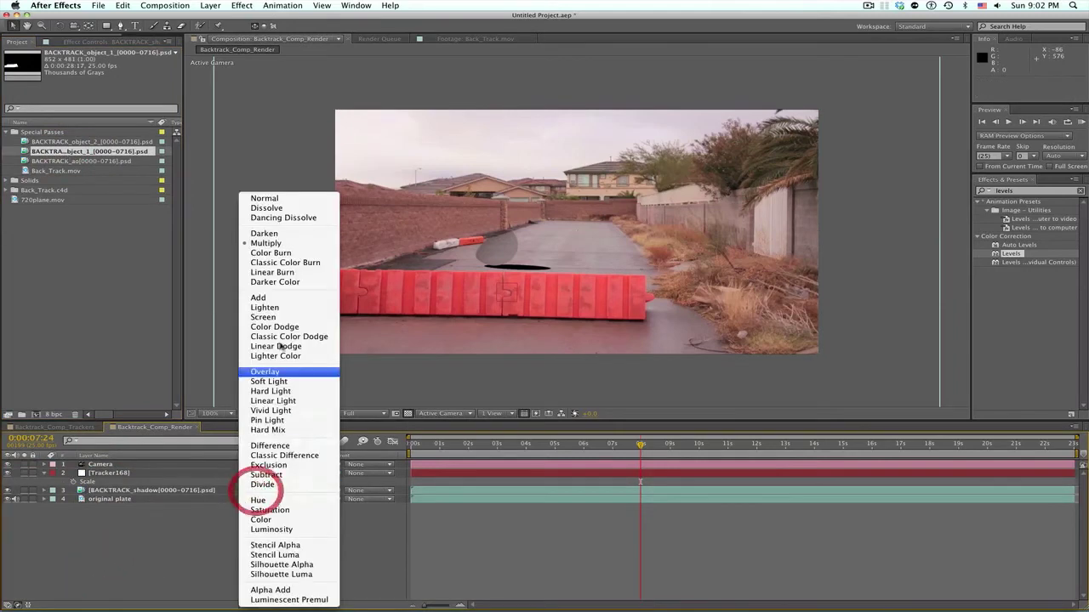
{"action": "left_click", "coordinate": [276, 202]}
{"action": "left_click", "coordinate": [171, 519]}
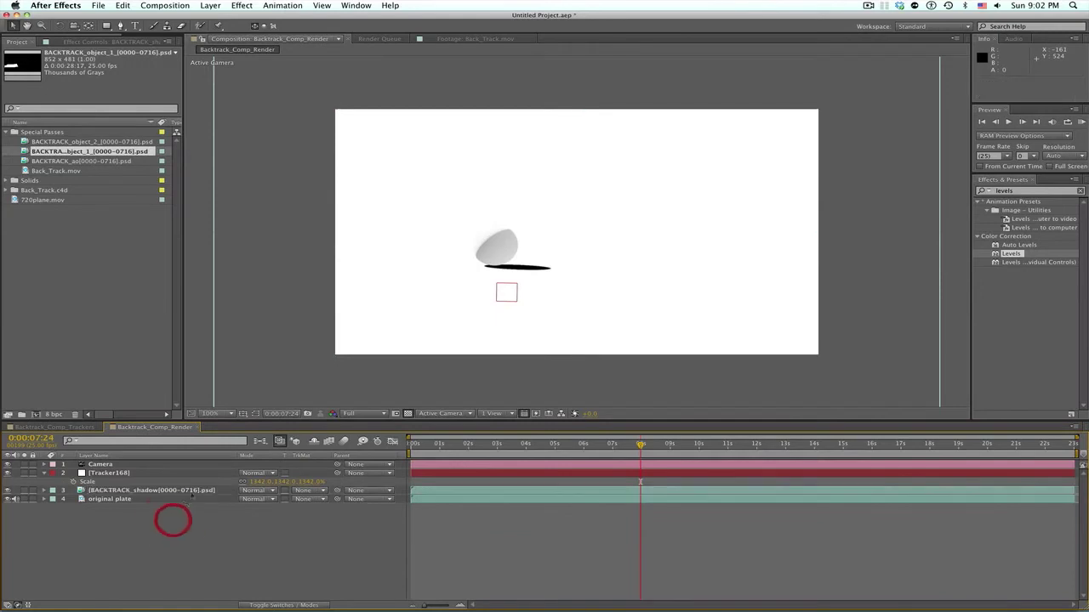
Delete the BACKTRACK_shadow layer from the Backtrack_Comp_Render composition.
{"action": "left_click", "coordinate": [184, 491]}
{"action": "key", "text": "Delete"}
{"action": "left_click", "coordinate": [91, 232]}
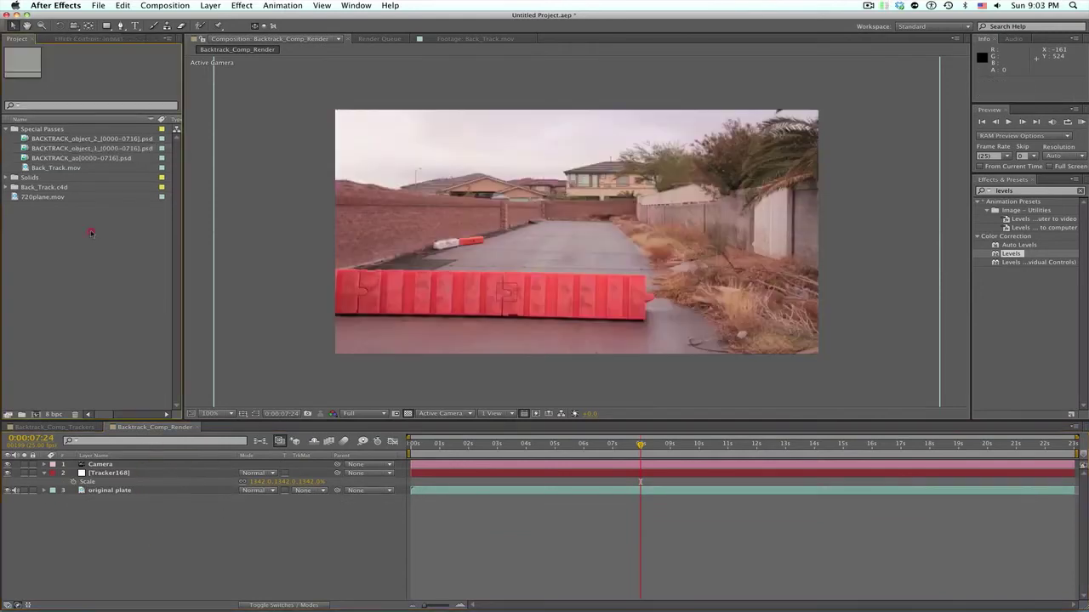
Place Back_Track.mov directly above the original plate layer and rename the new layer as SPHERES.
{"action": "left_click_drag", "start_coordinate": [55, 168], "coordinate": [108, 491]}
{"action": "left_click", "coordinate": [107, 491]}
{"action": "key", "text": "Return"}
{"action": "type", "text": "spheres"}
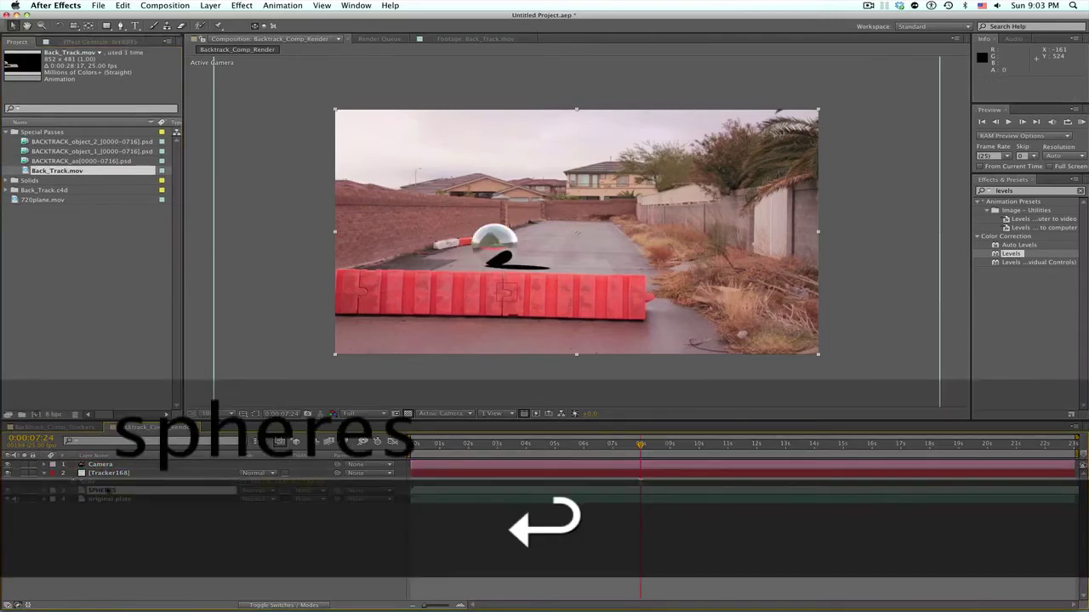
{"action": "left_click", "coordinate": [293, 551]}
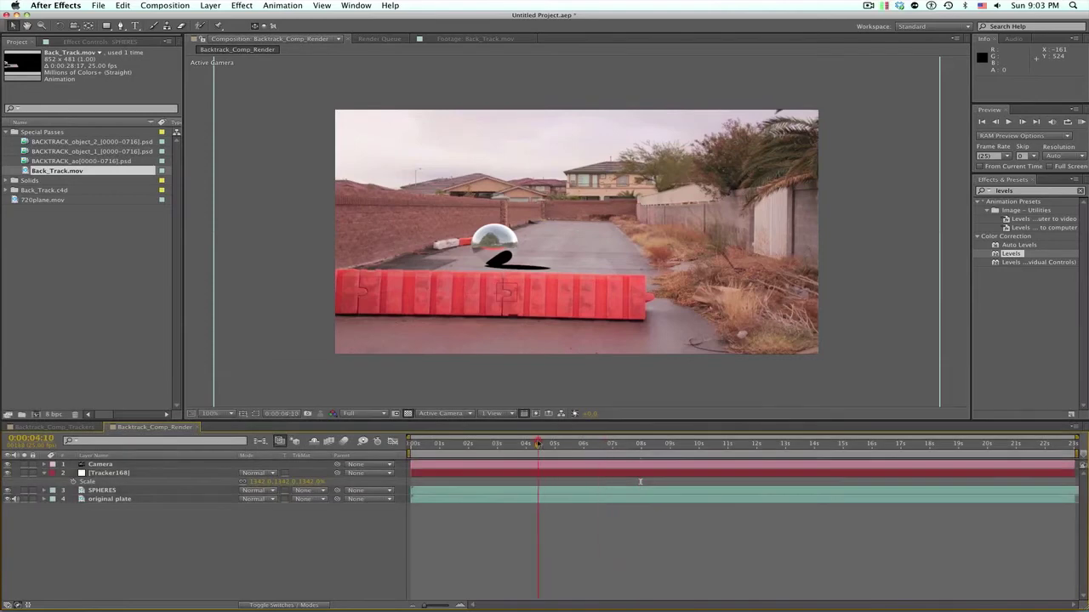
Move the current time to 0:00:02:15, collapse the Tracker168 layer's Scale property and select the SPHERES layer.
{"action": "left_click_drag", "start_coordinate": [538, 443], "coordinate": [526, 443]}
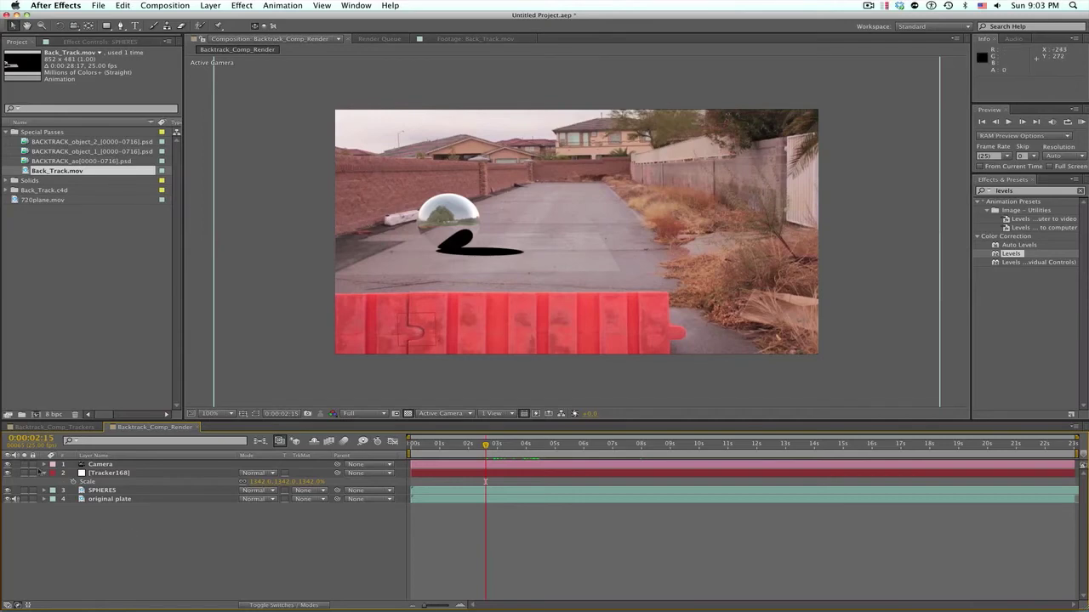
{"action": "left_click", "coordinate": [42, 473]}
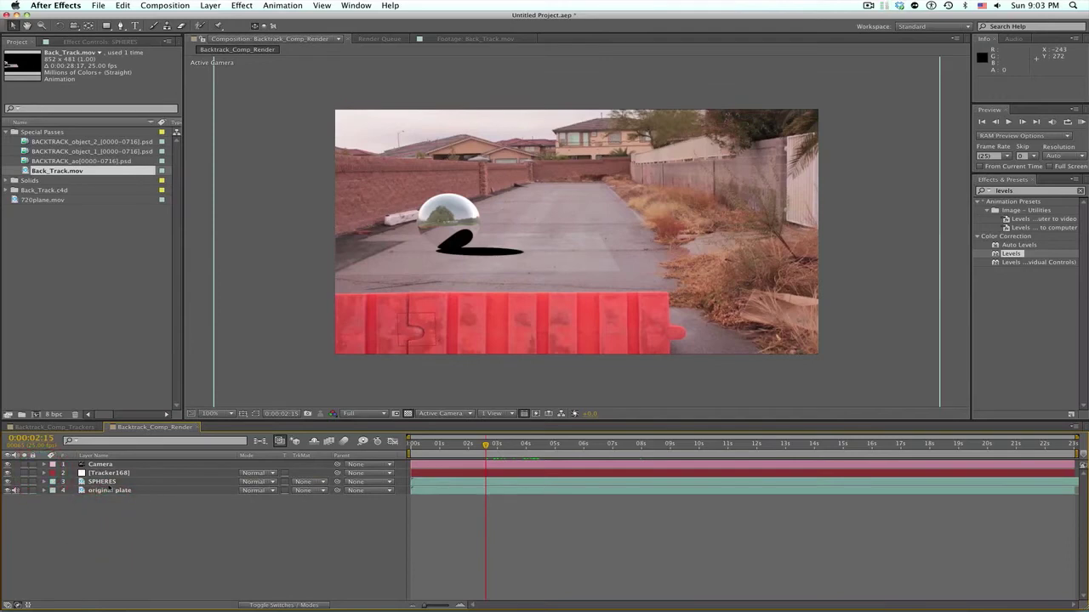
{"action": "left_click", "coordinate": [102, 481]}
Inspect the BACKTRACK_object_1 footage in the Special Passes folder and rename it as PLANE OB.
{"action": "double_click", "coordinate": [68, 151]}
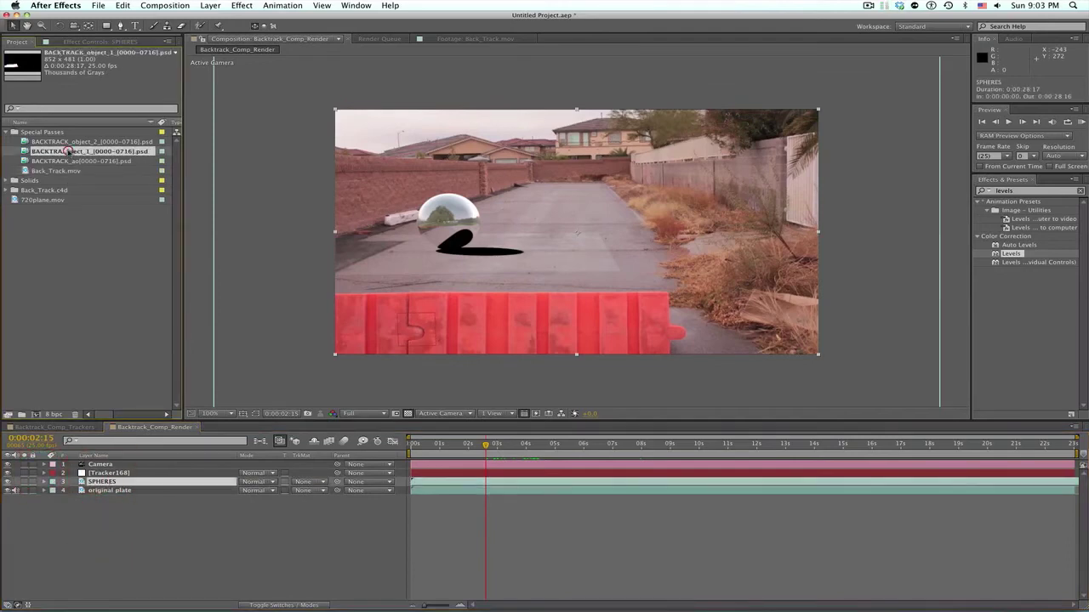
{"action": "key", "text": "Return"}
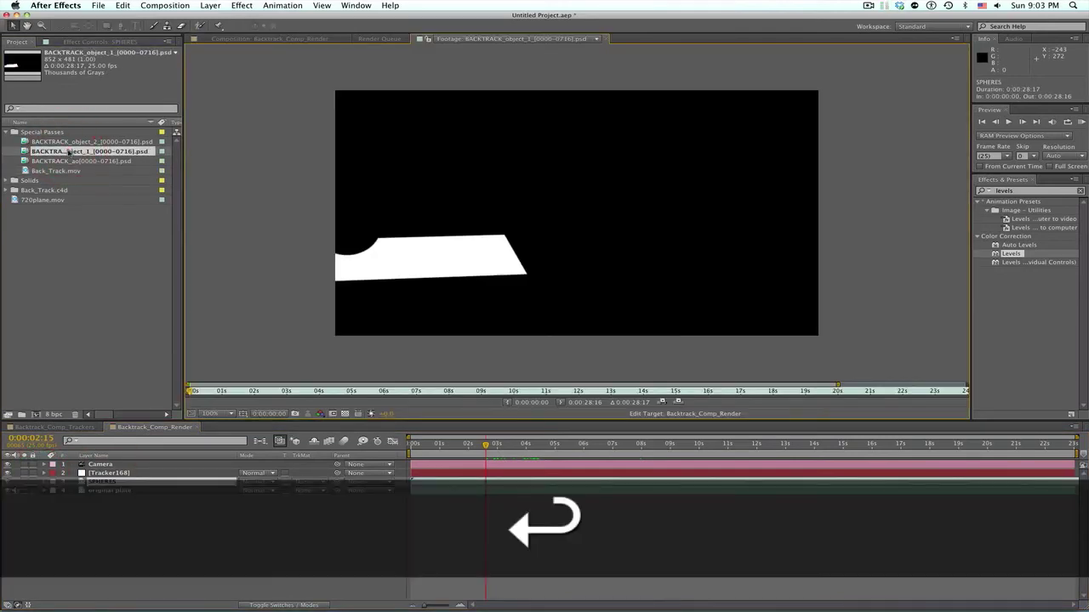
{"action": "left_click", "coordinate": [68, 152]}
{"action": "type", "text": "plane"}
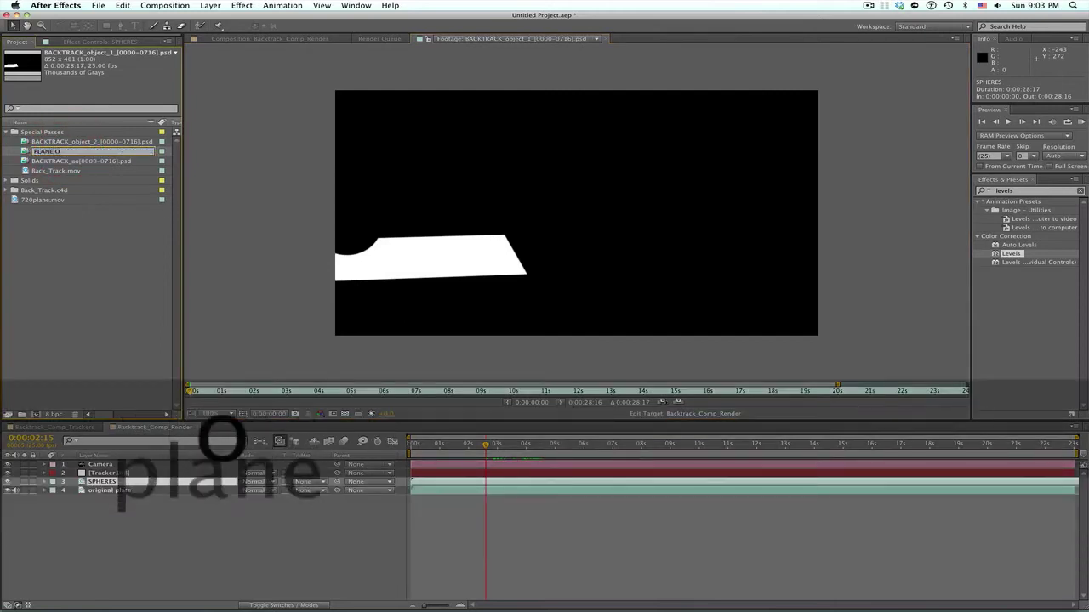
{"action": "key", "text": "Return"}
Inspect the BACKTRACK_object_2 footage and rename it as sphere ob.
{"action": "double_click", "coordinate": [68, 152]}
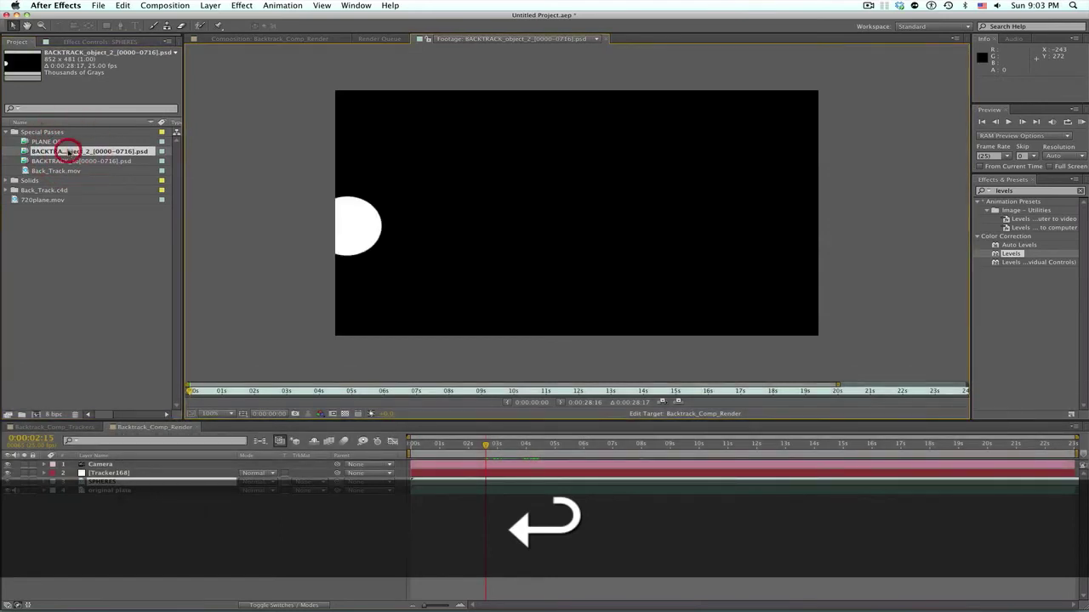
{"action": "left_click", "coordinate": [68, 151]}
{"action": "key", "text": "Return"}
{"action": "type", "text": "sph"}
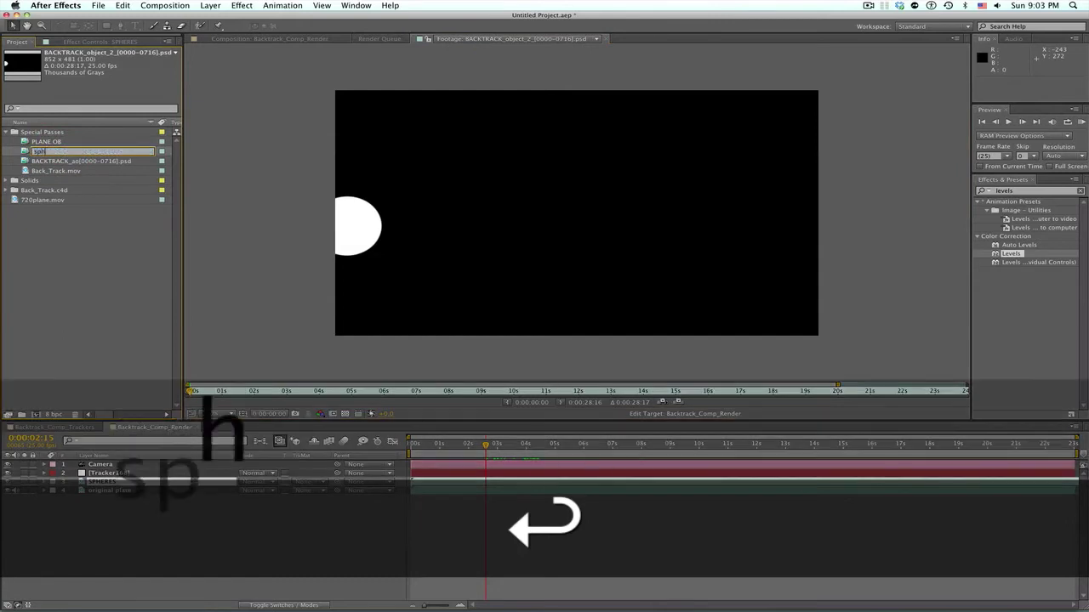
{"action": "type", "text": "ere ob"}
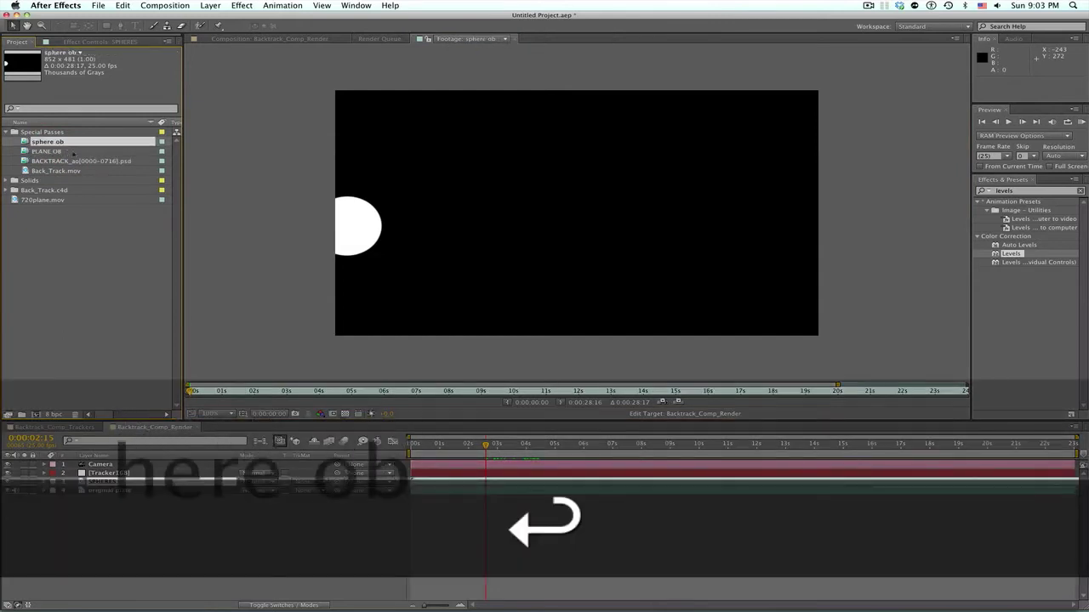
{"action": "left_click", "coordinate": [71, 289]}
Place sphere ob directly above the SPHERES layer and use it as a Luma Matte for SPHERES.
{"action": "left_click_drag", "start_coordinate": [49, 142], "coordinate": [123, 478]}
{"action": "left_click_drag", "start_coordinate": [490, 450], "coordinate": [527, 445]}
{"action": "left_click", "coordinate": [240, 550]}
{"action": "left_click", "coordinate": [121, 482]}
{"action": "left_click", "coordinate": [311, 490]}
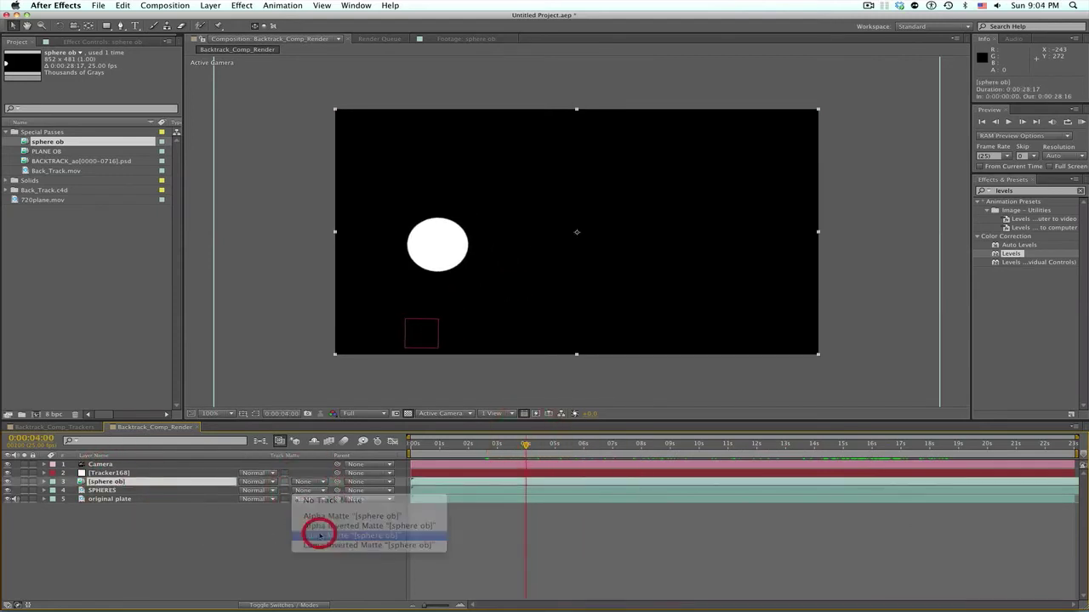
{"action": "left_click", "coordinate": [320, 536]}
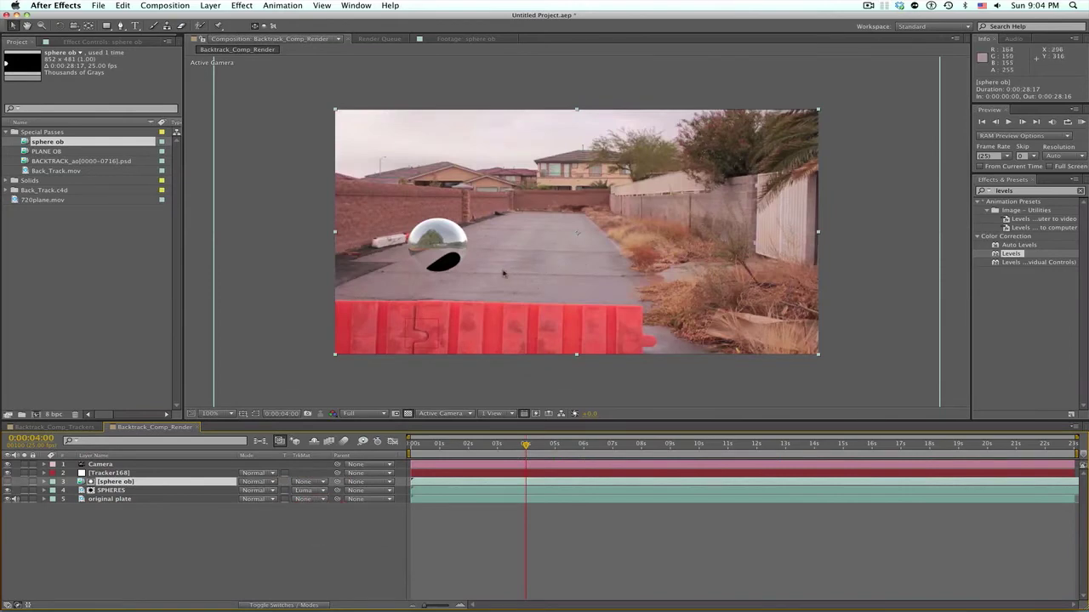
Add the BACKTRACK_shadow sequence from the Back_Track.c4d folder above the sphere ob layer and set its blending mode to Multiply.
{"action": "left_click", "coordinate": [91, 205]}
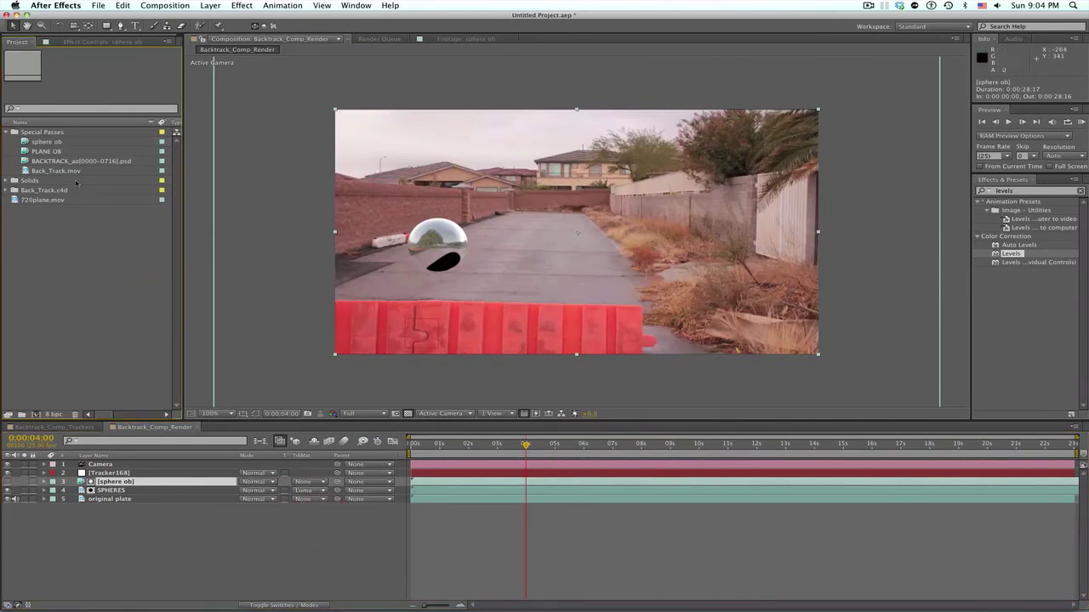
{"action": "left_click", "coordinate": [6, 190]}
{"action": "left_click_drag", "start_coordinate": [47, 200], "coordinate": [94, 476]}
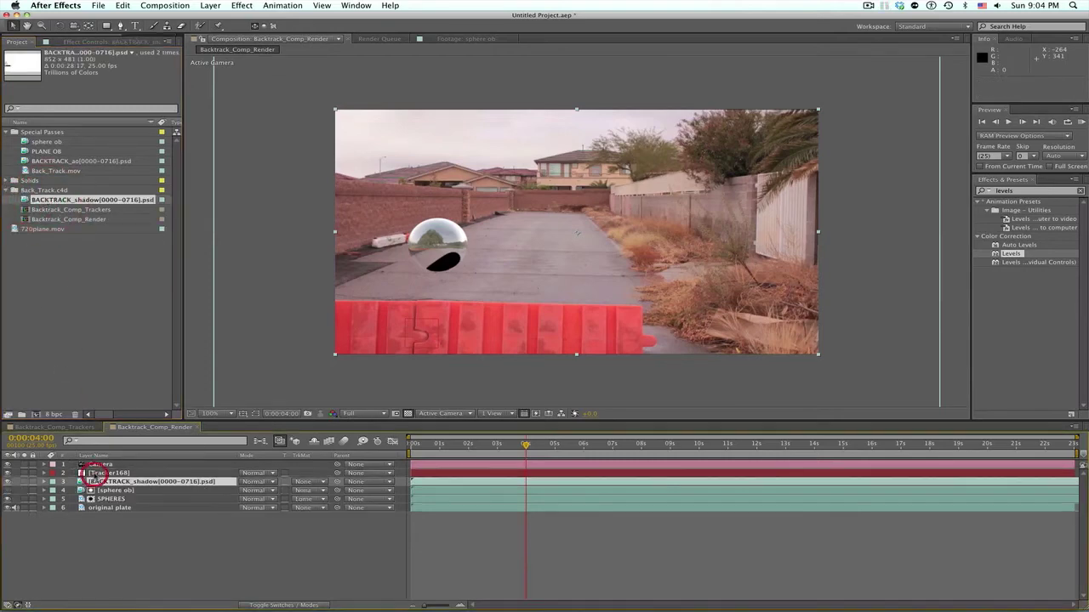
{"action": "left_click", "coordinate": [303, 483]}
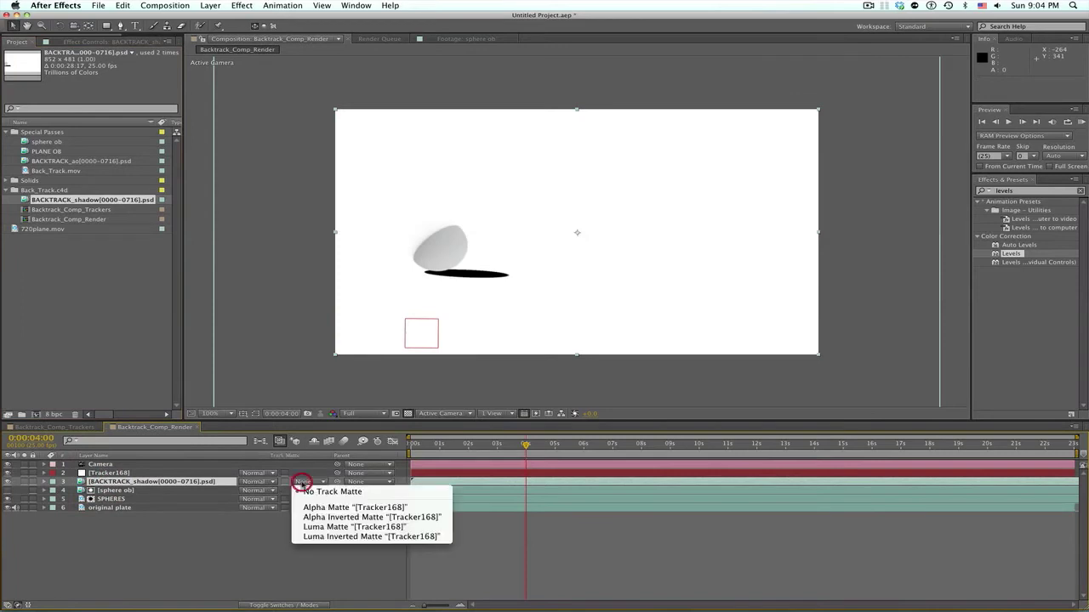
{"action": "left_click", "coordinate": [260, 482]}
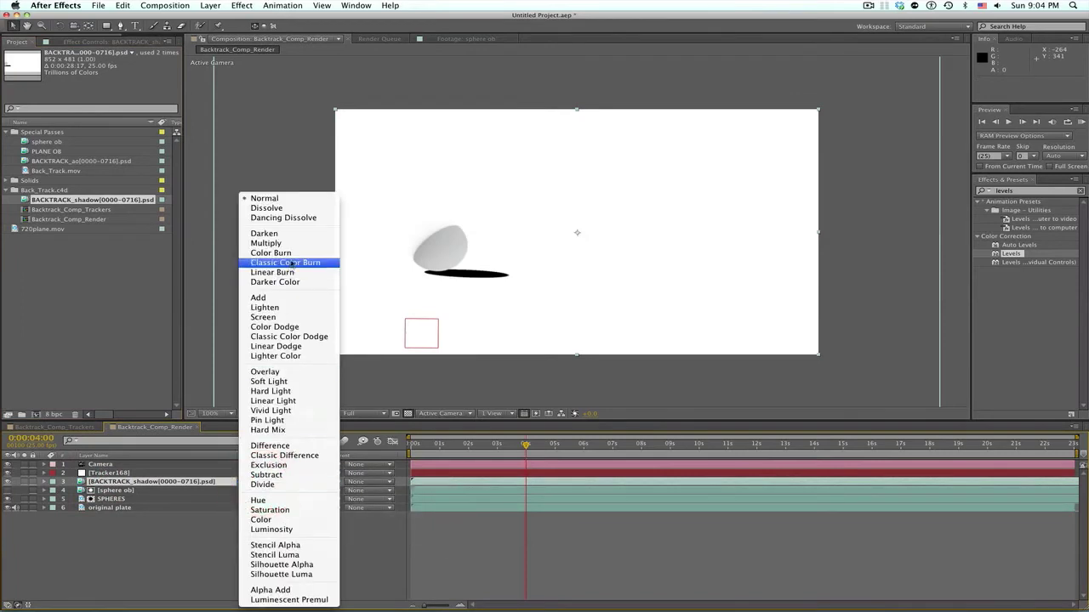
{"action": "left_click", "coordinate": [294, 243]}
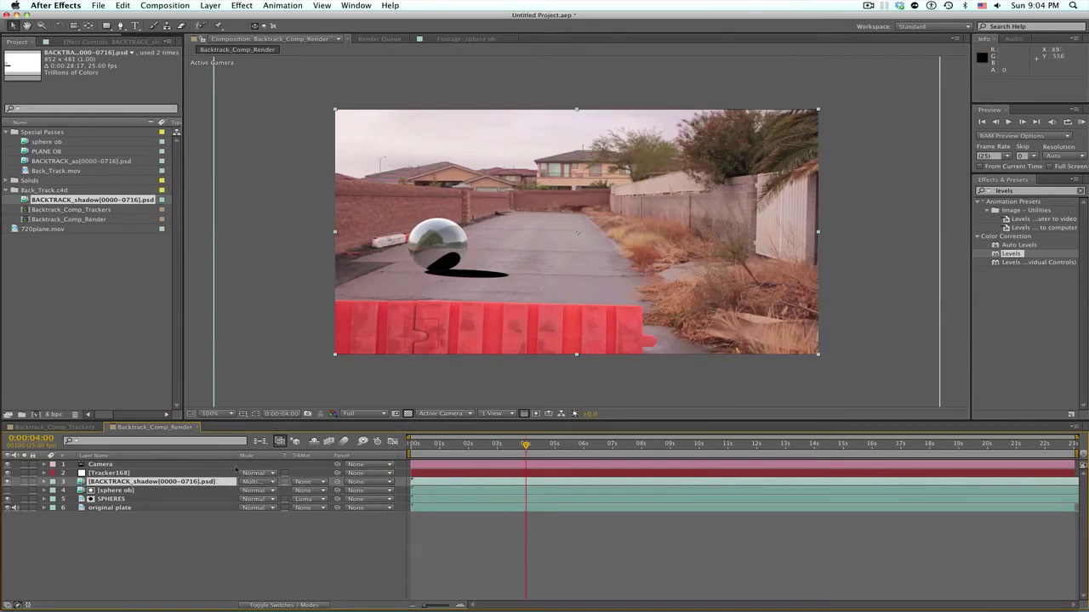
Reduce the BACKTRACK_shadow layer's opacity to 67%.
{"action": "key", "text": "t"}
{"action": "key", "text": "alt+shift+t"}
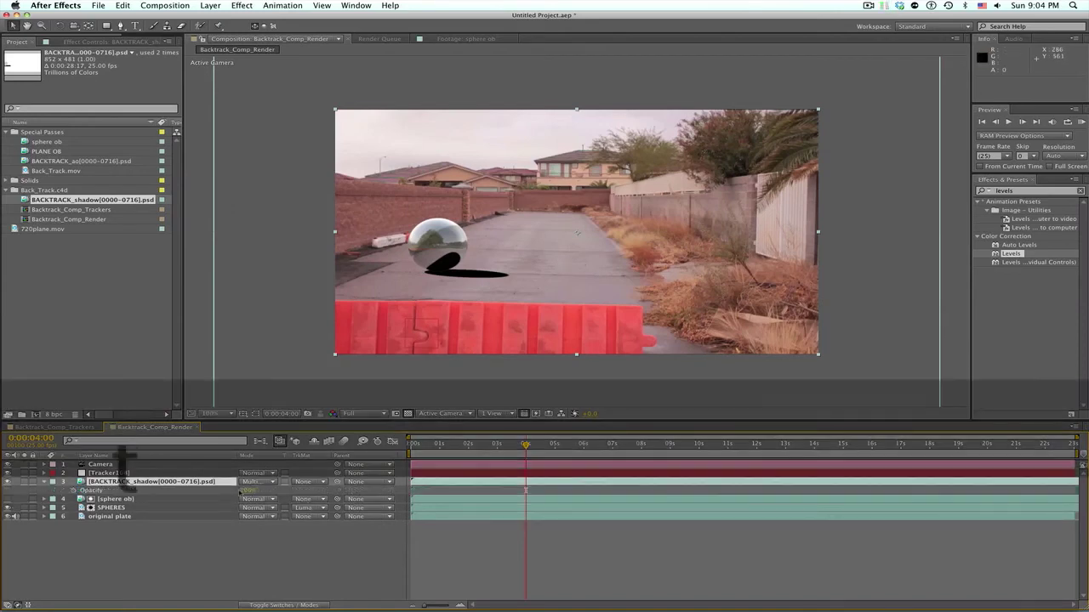
{"action": "left_click_drag", "start_coordinate": [243, 491], "coordinate": [231, 491]}
Apply Fast Blur with a Blurriness of 2.0 to the BACKTRACK_shadow layer and adjust the layer's opacity to 68%.
{"action": "left_click", "coordinate": [991, 191]}
{"action": "type", "text": "fast"}
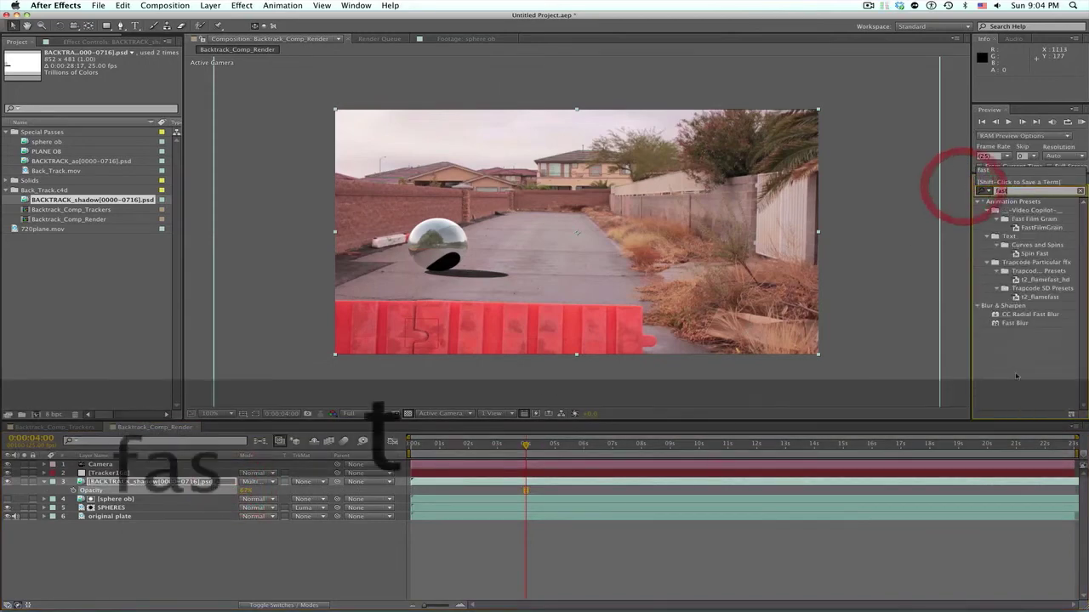
{"action": "left_click_drag", "start_coordinate": [1006, 330], "coordinate": [149, 481]}
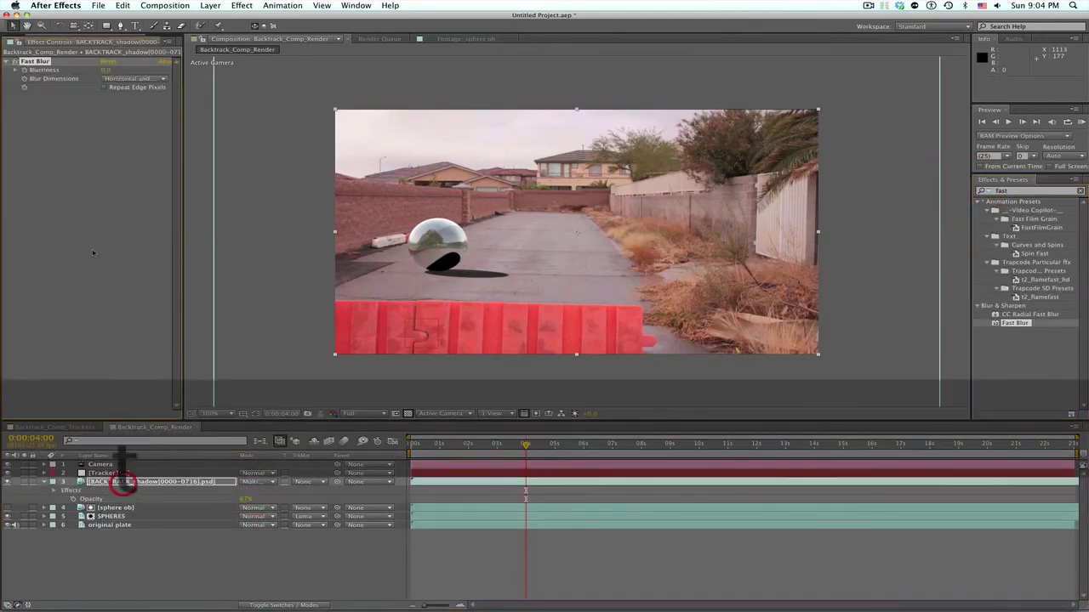
{"action": "left_click_drag", "start_coordinate": [107, 72], "coordinate": [120, 72]}
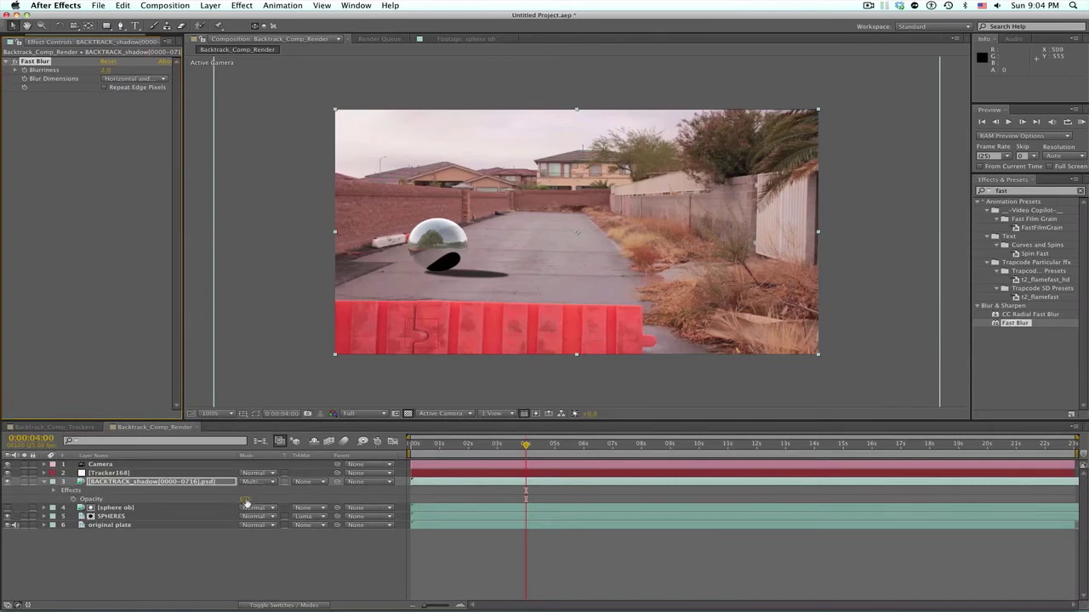
{"action": "key", "text": "alt+shift+t"}
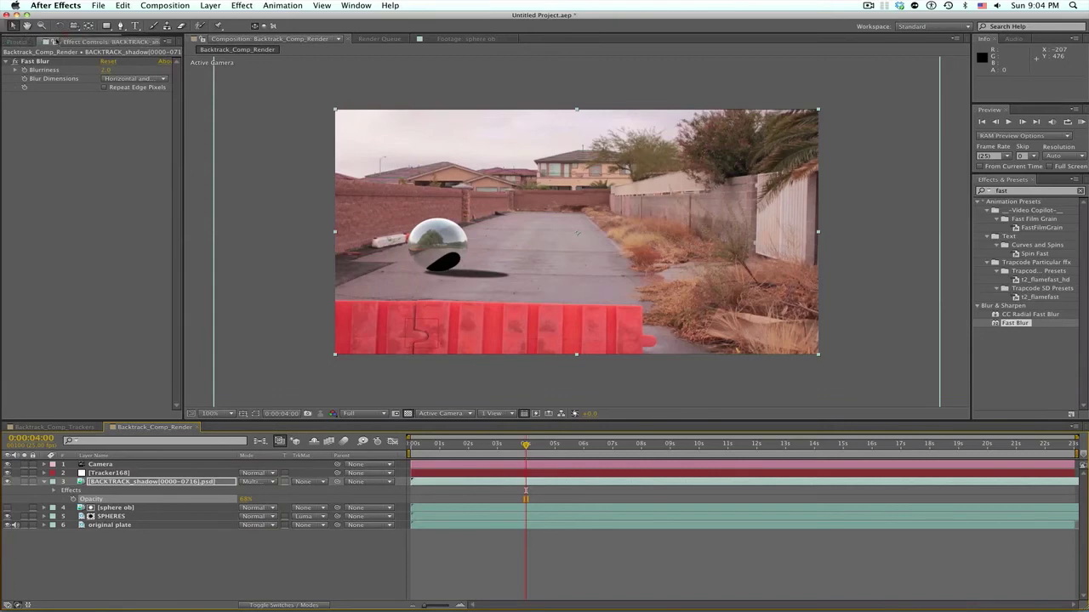
Add the BACKTRACK_ao sequence directly above the BACKTRACK_shadow layer and set its blending mode to Multiply.
{"action": "key", "text": "super+0"}
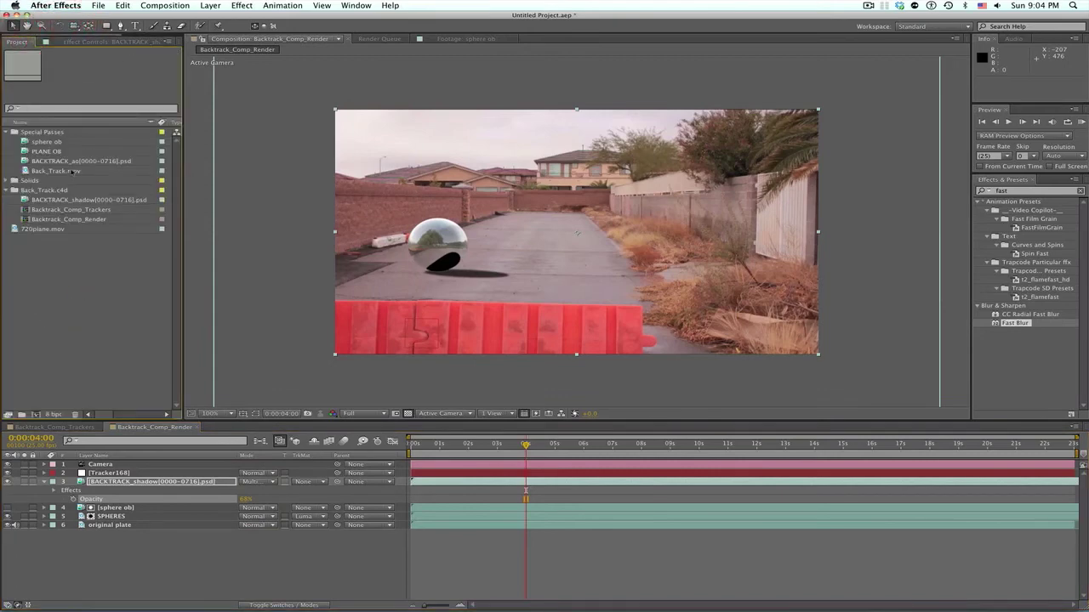
{"action": "left_click_drag", "start_coordinate": [81, 161], "coordinate": [127, 478]}
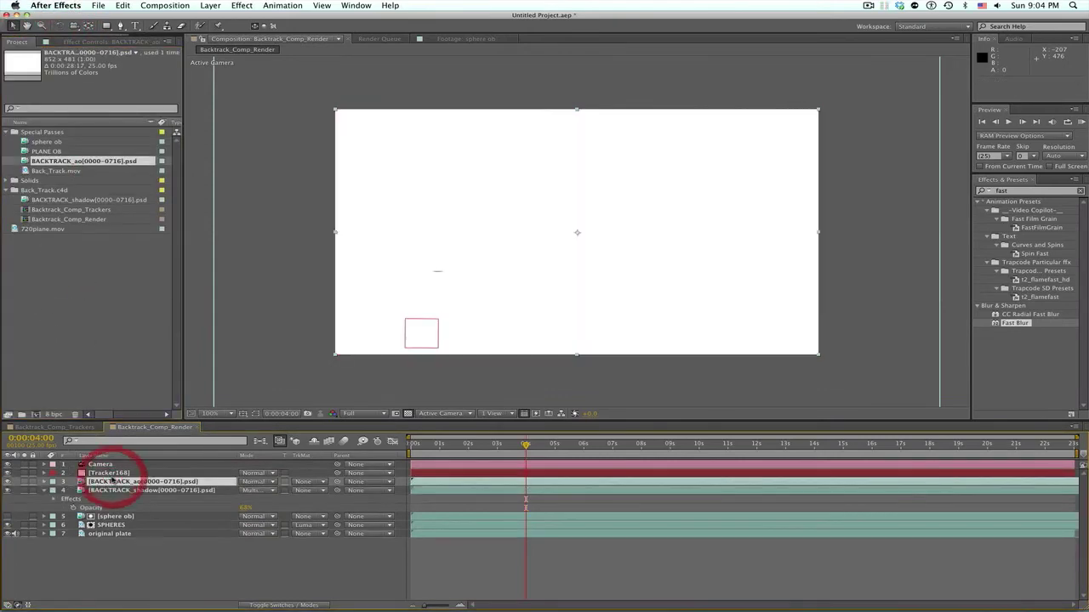
{"action": "left_click_drag", "start_coordinate": [527, 445], "coordinate": [854, 450]}
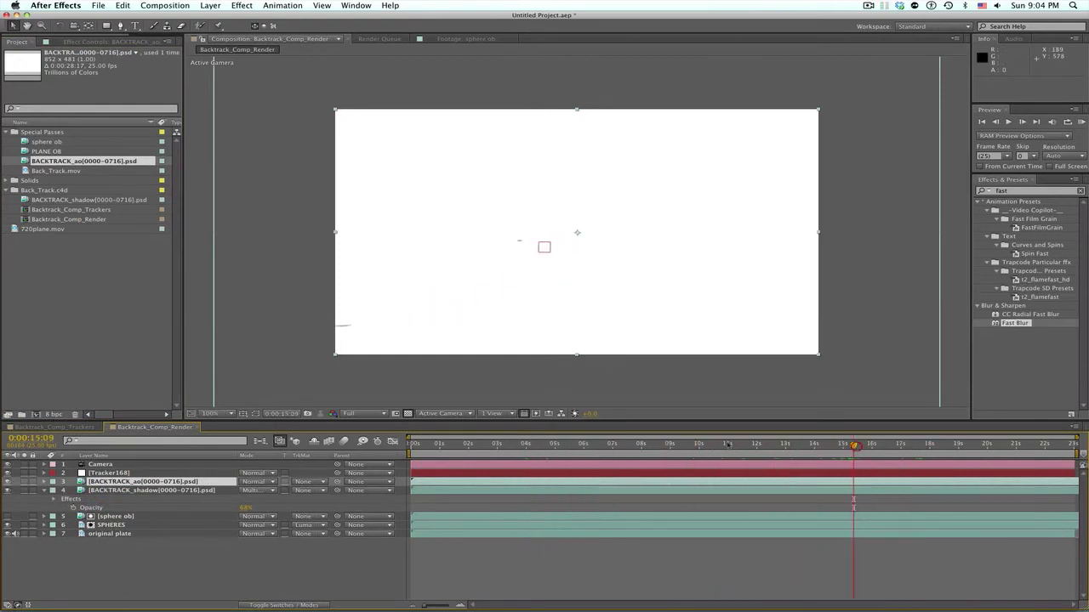
{"action": "left_click", "coordinate": [255, 482]}
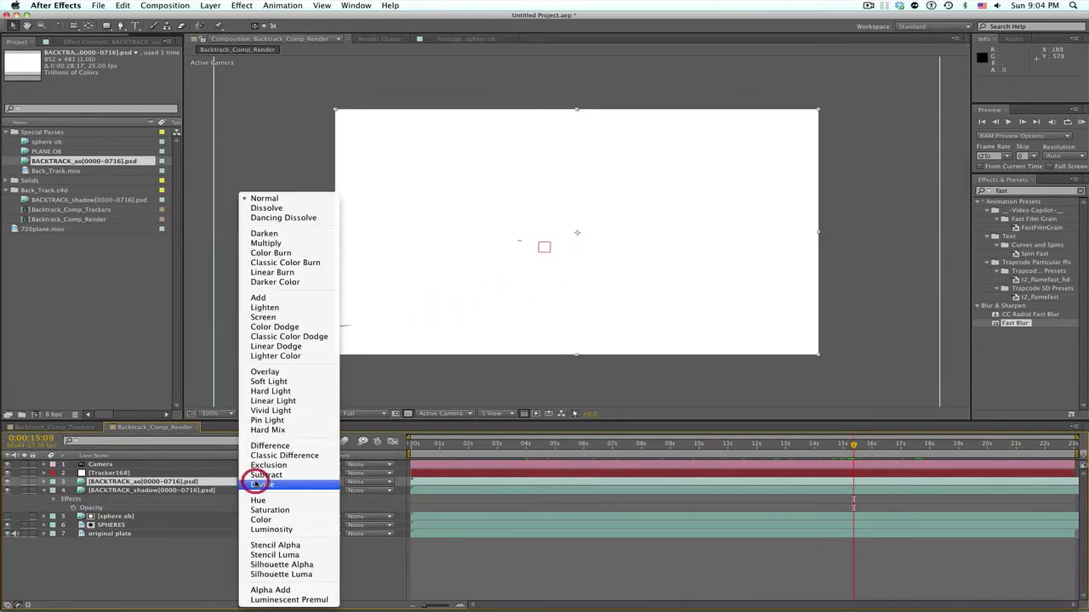
{"action": "left_click", "coordinate": [277, 372]}
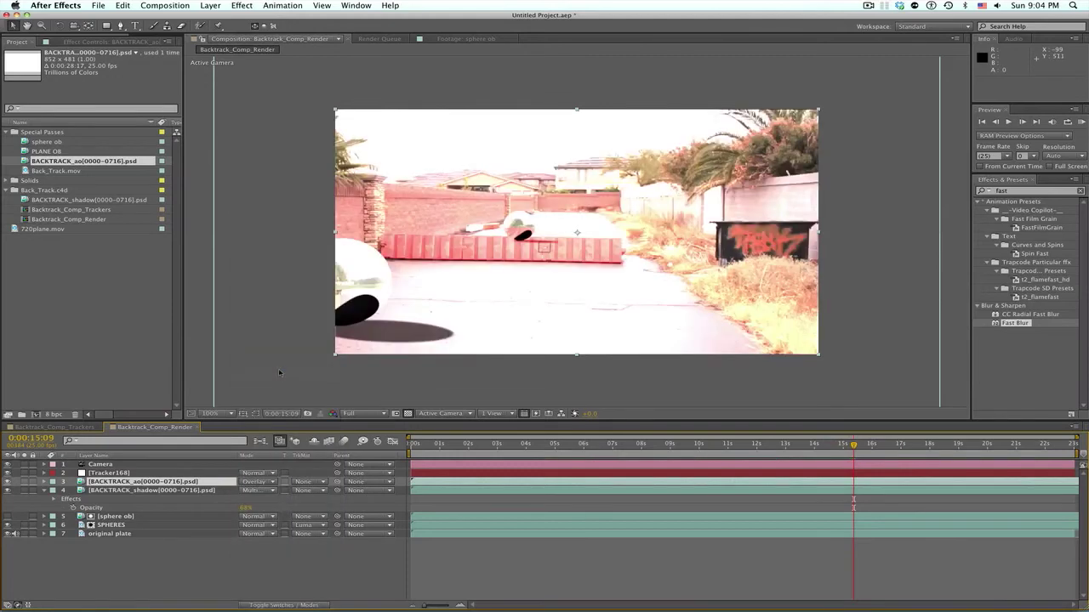
{"action": "left_click", "coordinate": [263, 480]}
{"action": "left_click", "coordinate": [282, 248]}
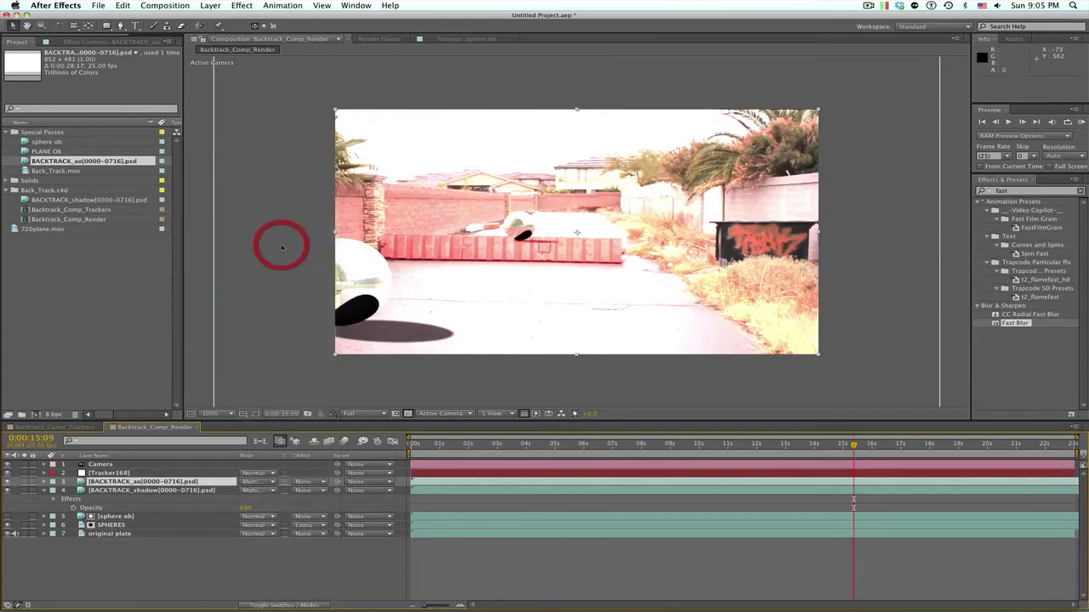
Collapse the open layer properties and examine the sphere and shadow composite at several times along the timeline.
{"action": "left_click_drag", "start_coordinate": [680, 449], "coordinate": [444, 443]}
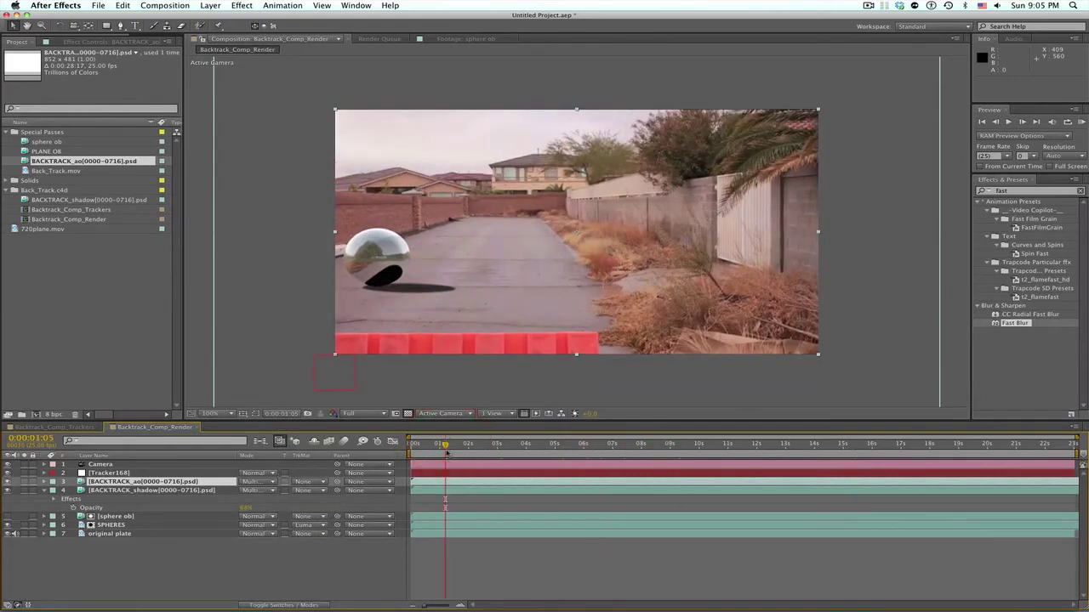
{"action": "key", "text": "super+a"}
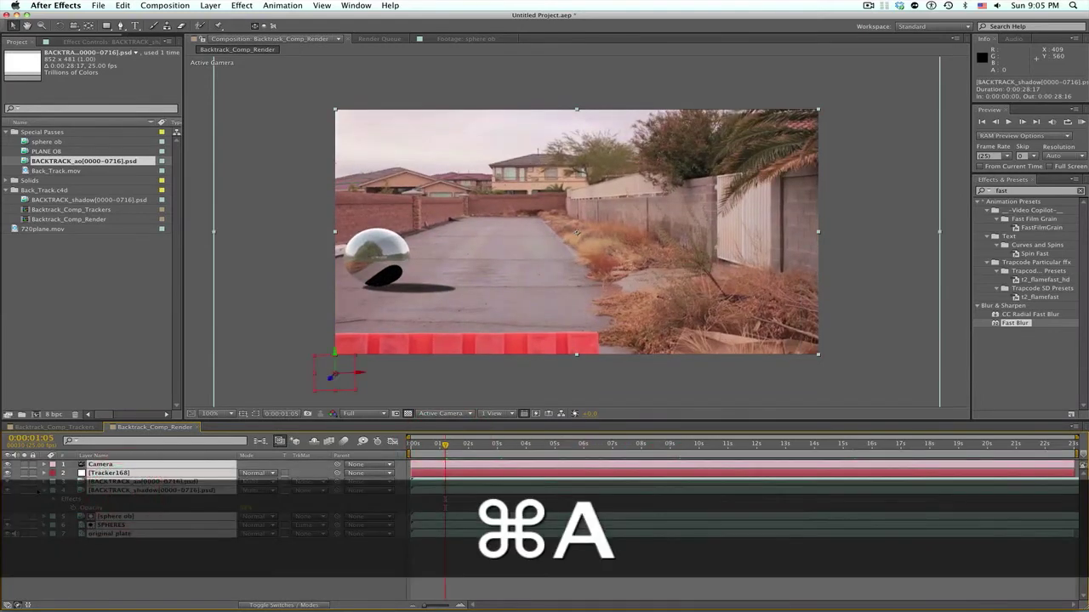
{"action": "left_click", "coordinate": [45, 490]}
{"action": "left_click", "coordinate": [122, 555]}
{"action": "left_click_drag", "start_coordinate": [444, 442], "coordinate": [827, 443]}
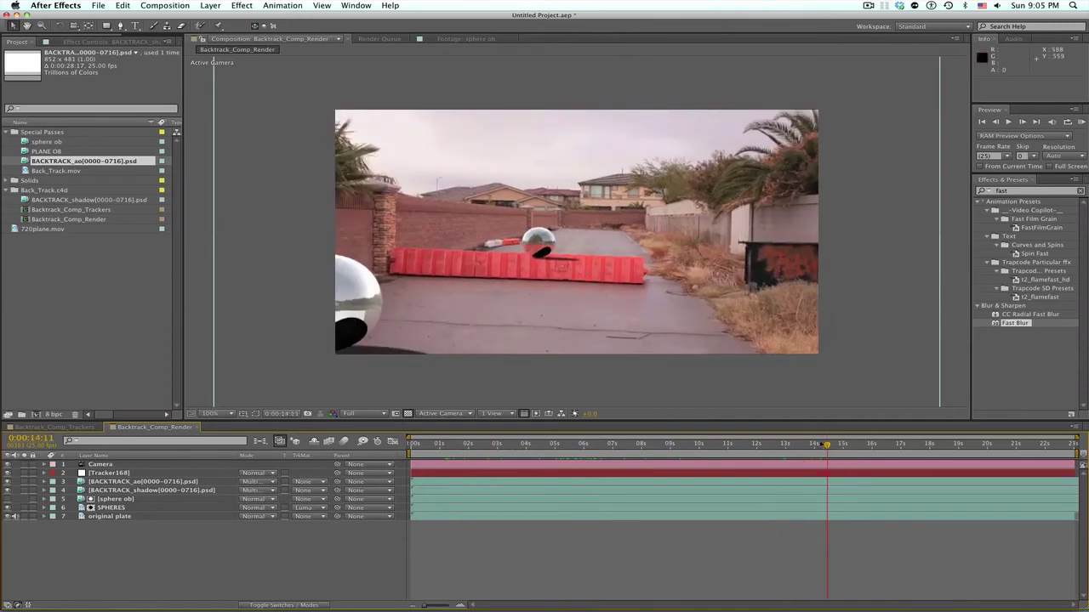
{"action": "left_click_drag", "start_coordinate": [826, 443], "coordinate": [637, 443]}
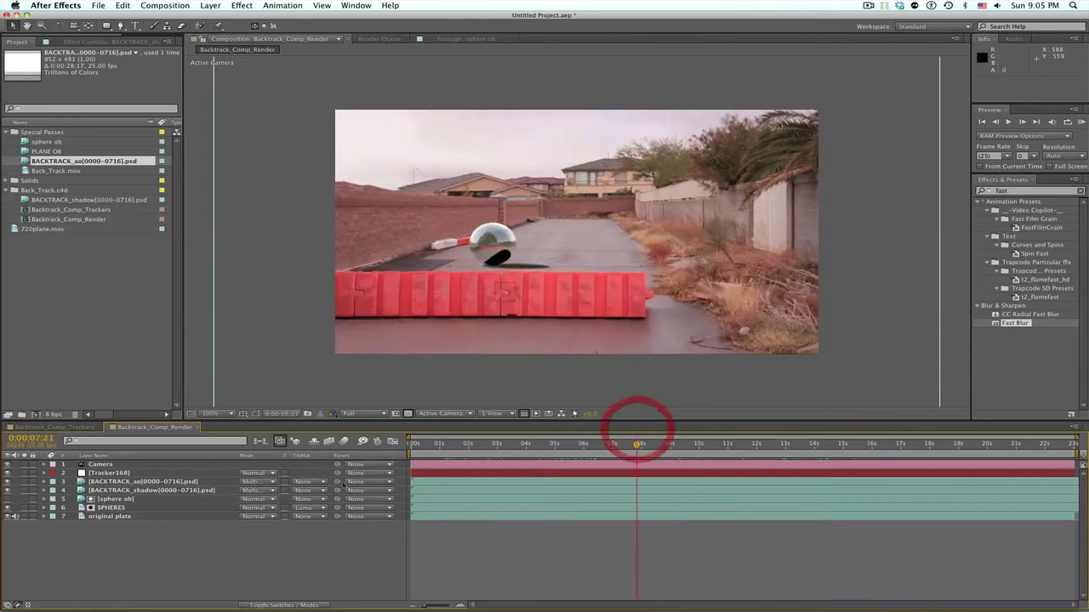
{"action": "left_click", "coordinate": [110, 517]}
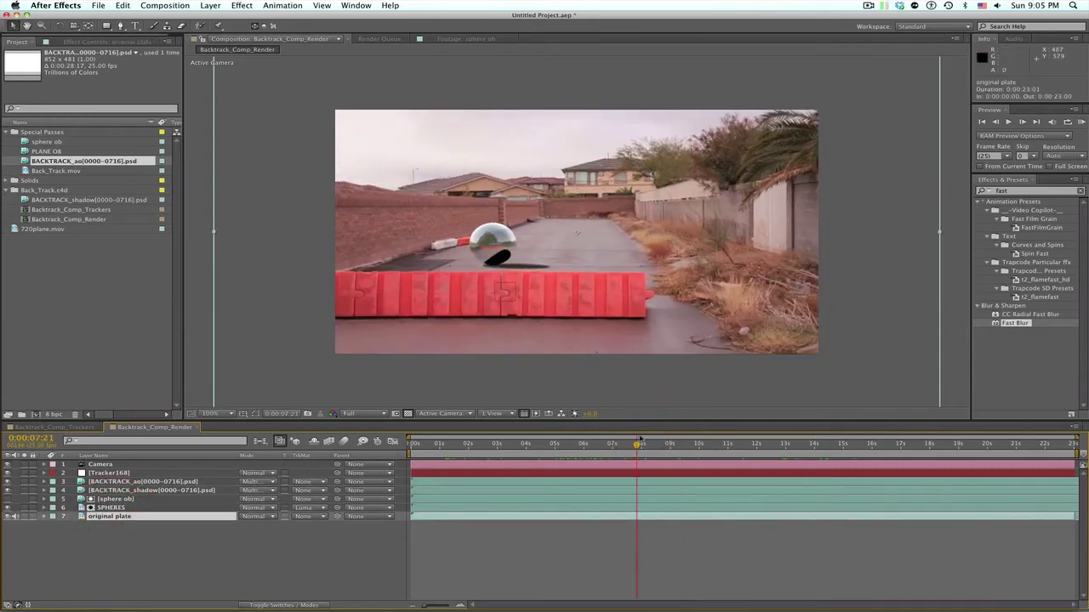
{"action": "left_click_drag", "start_coordinate": [637, 443], "coordinate": [556, 444]}
Create a black 852 x 481 px solid named ROTO_MATTE at the top of the Backtrack_Comp_Render layer stack.
{"action": "left_click", "coordinate": [184, 526], "text": "super"}
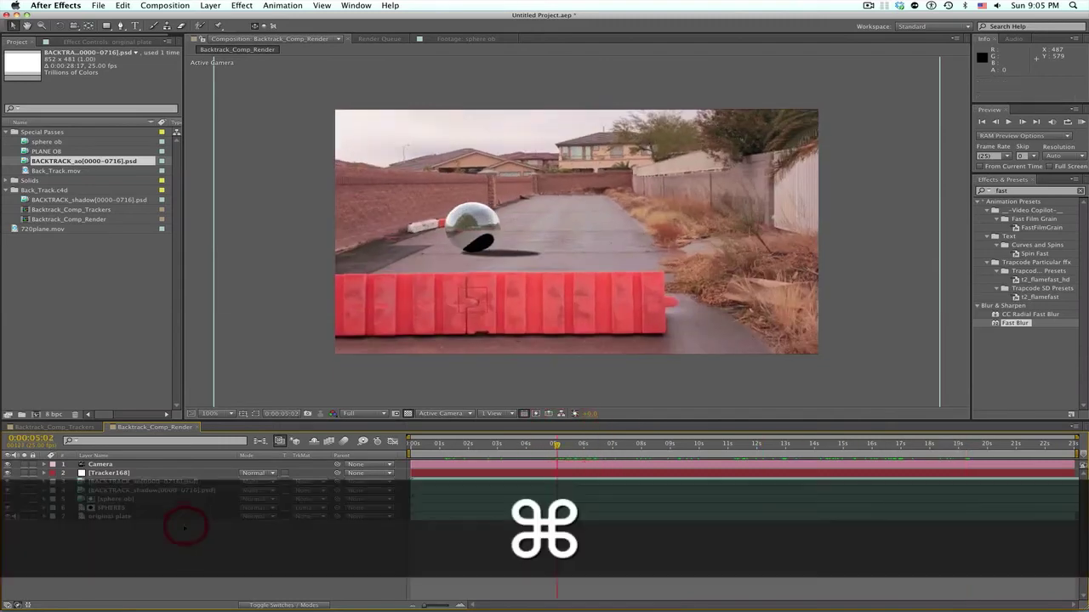
{"action": "key", "text": "super+y"}
{"action": "type", "text": "TOT"}
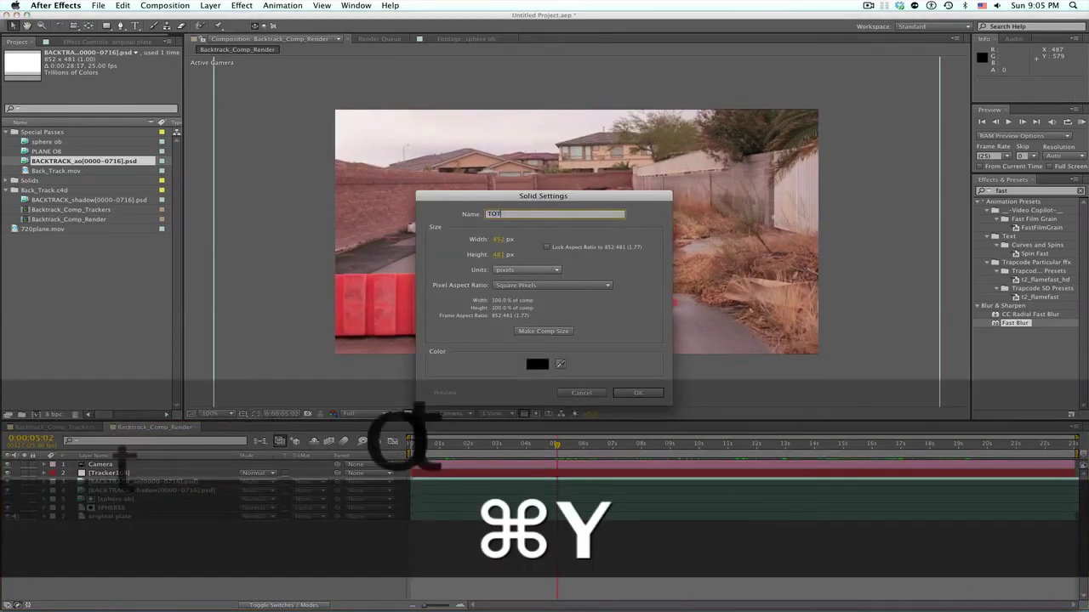
{"action": "type", "text": "ROTO ATT"}
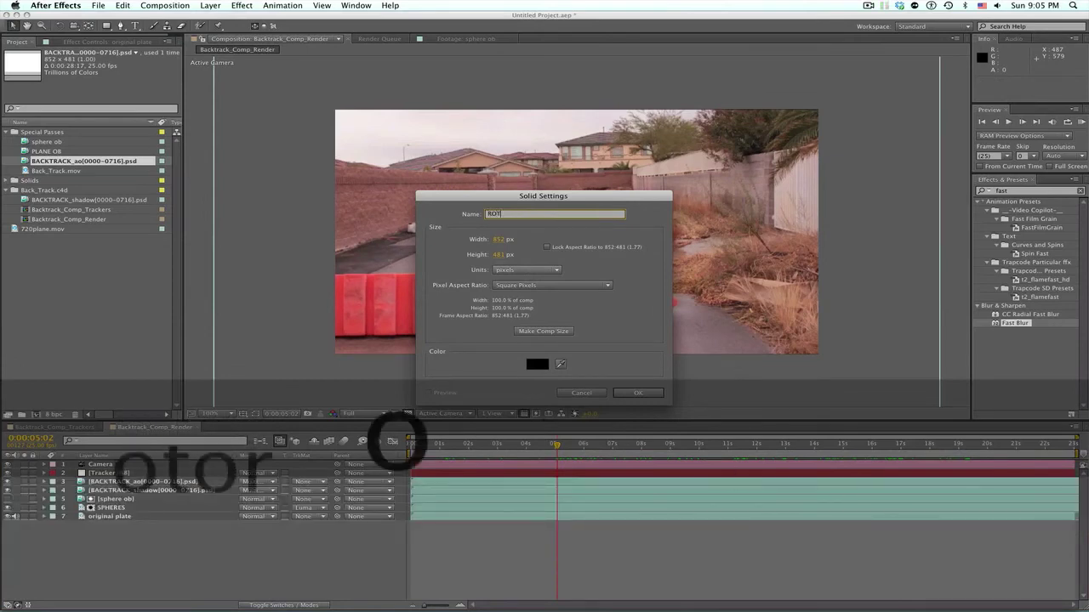
{"action": "key", "text": "BackSpace"}
{"action": "key", "text": "BackSpace"}
{"action": "type", "text": "MATTE"}
{"action": "key", "text": "Return"}
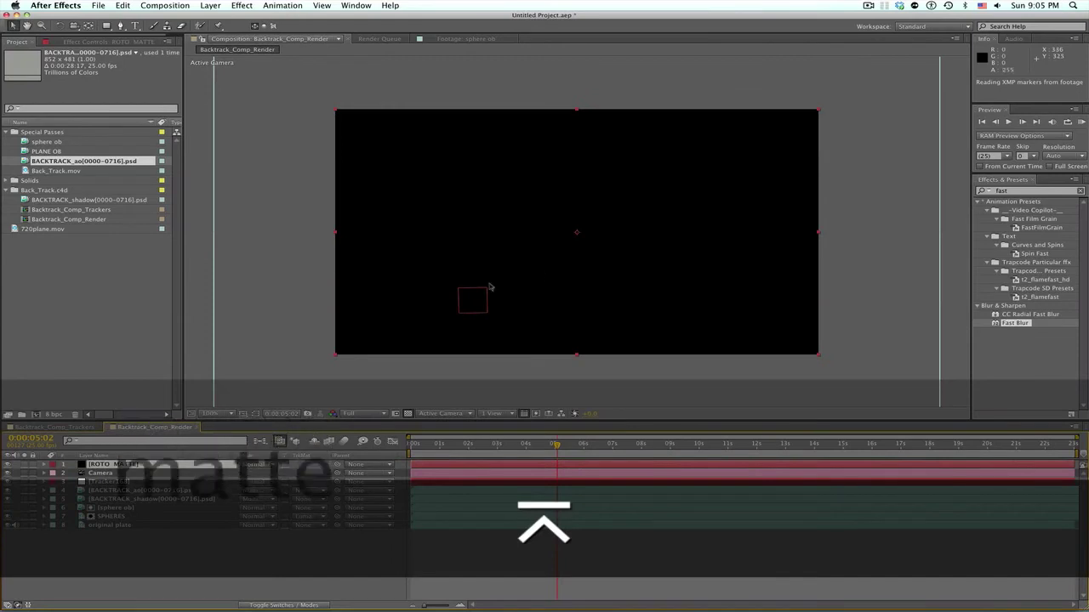
Scale the ROTO_MATTE solid up uniformly to 228%, turn it into a 3D layer, and collapse its properties.
{"action": "key", "text": "s"}
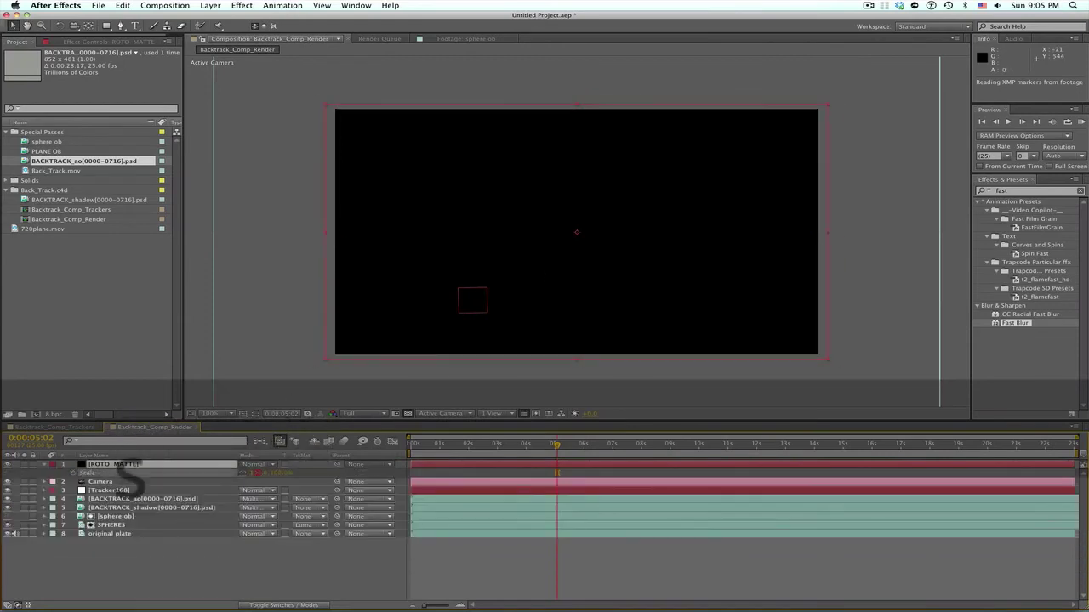
{"action": "left_click_drag", "start_coordinate": [279, 473], "coordinate": [322, 472]}
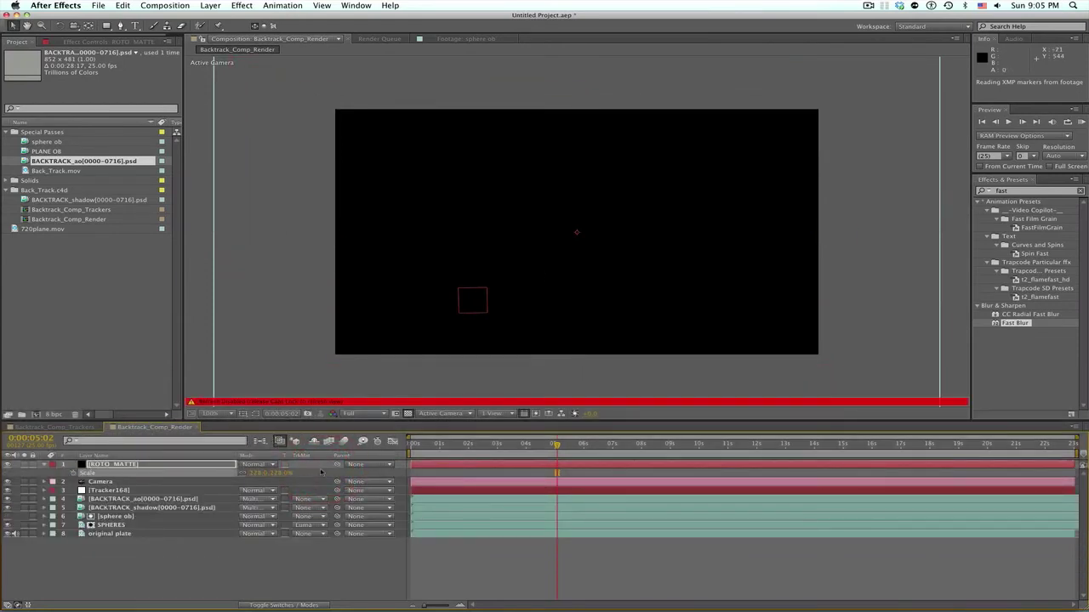
{"action": "key", "text": "F4"}
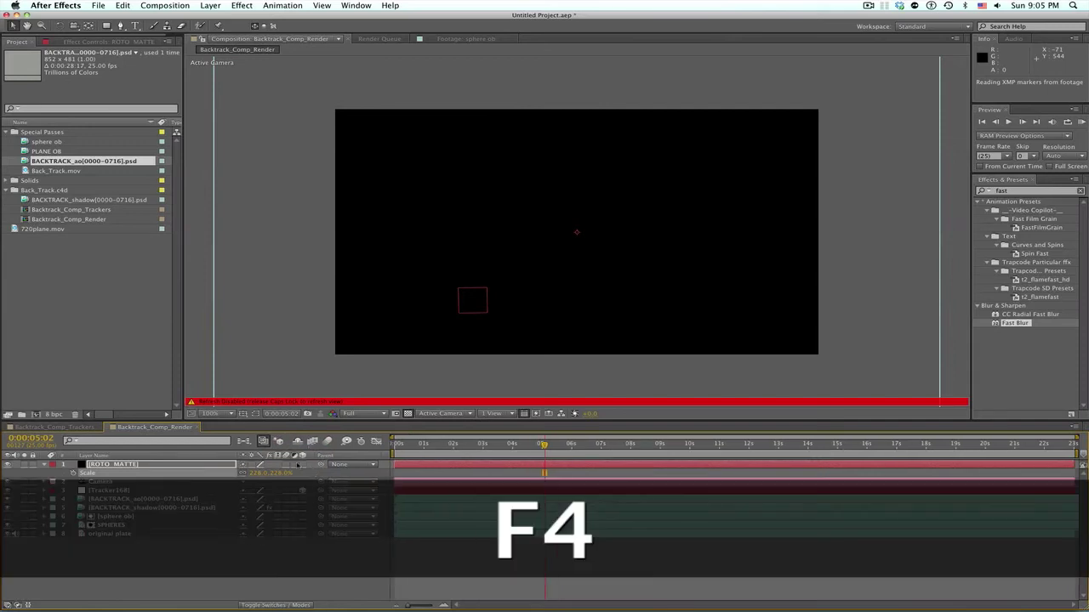
{"action": "left_click", "coordinate": [303, 464]}
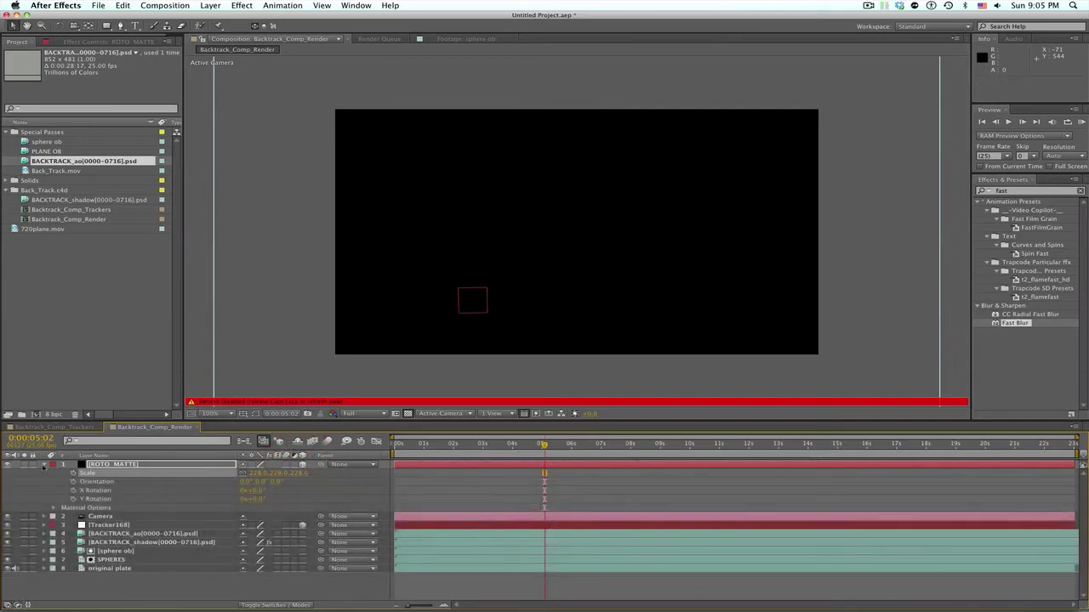
{"action": "left_click", "coordinate": [44, 466]}
Copy the Position property of the Tracker168 layer and paste it onto ROTO_MATTE's Position.
{"action": "left_click", "coordinate": [105, 482]}
{"action": "key", "text": "p"}
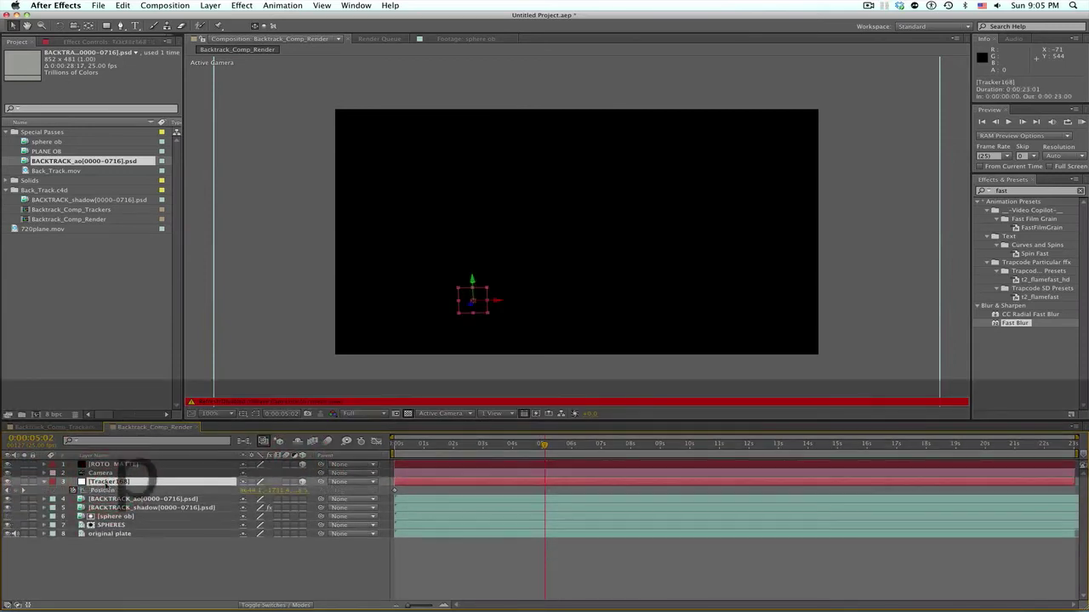
{"action": "left_click", "coordinate": [102, 491]}
{"action": "key", "text": "super+c"}
{"action": "left_click", "coordinate": [105, 464]}
{"action": "key", "text": "p"}
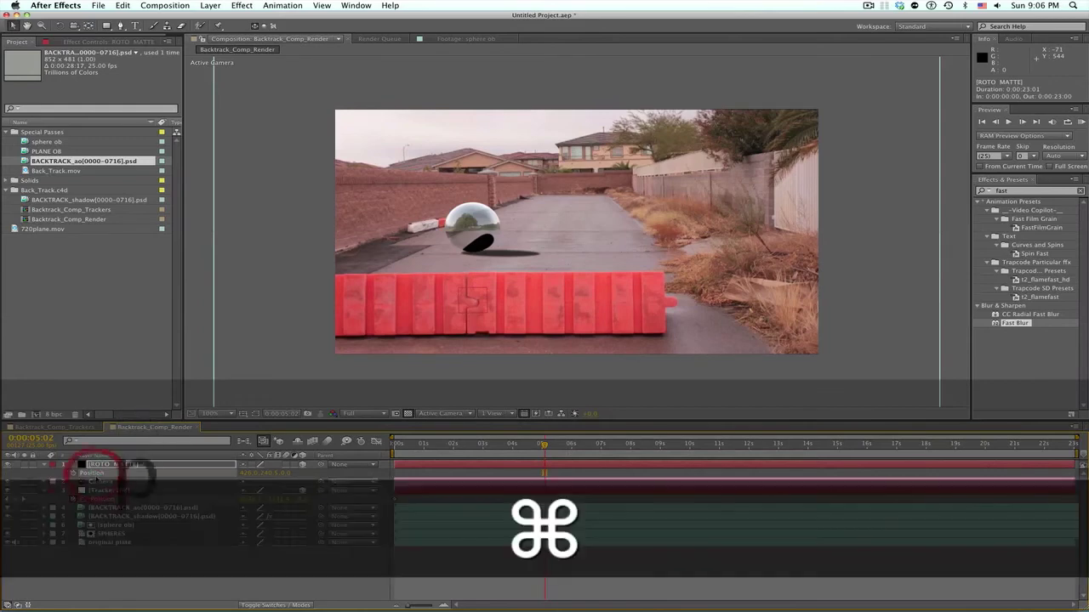
{"action": "key", "text": "super+v"}
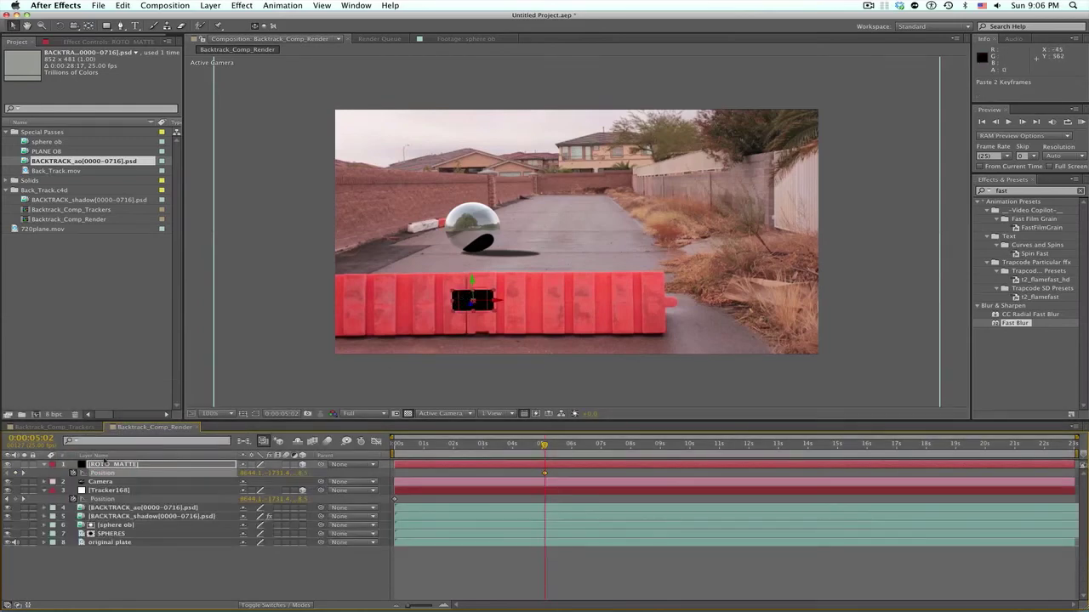
Examine the scene and the Tracker168 layer from the Top view, and return to the Active Camera view.
{"action": "left_click", "coordinate": [352, 413]}
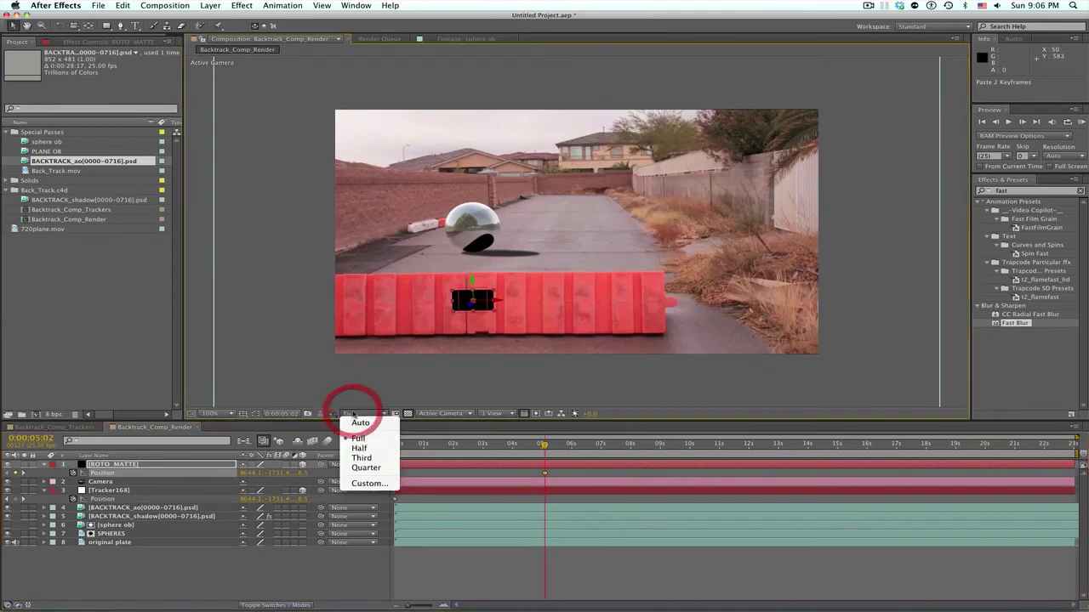
{"action": "left_click", "coordinate": [365, 437]}
{"action": "left_click", "coordinate": [442, 413]}
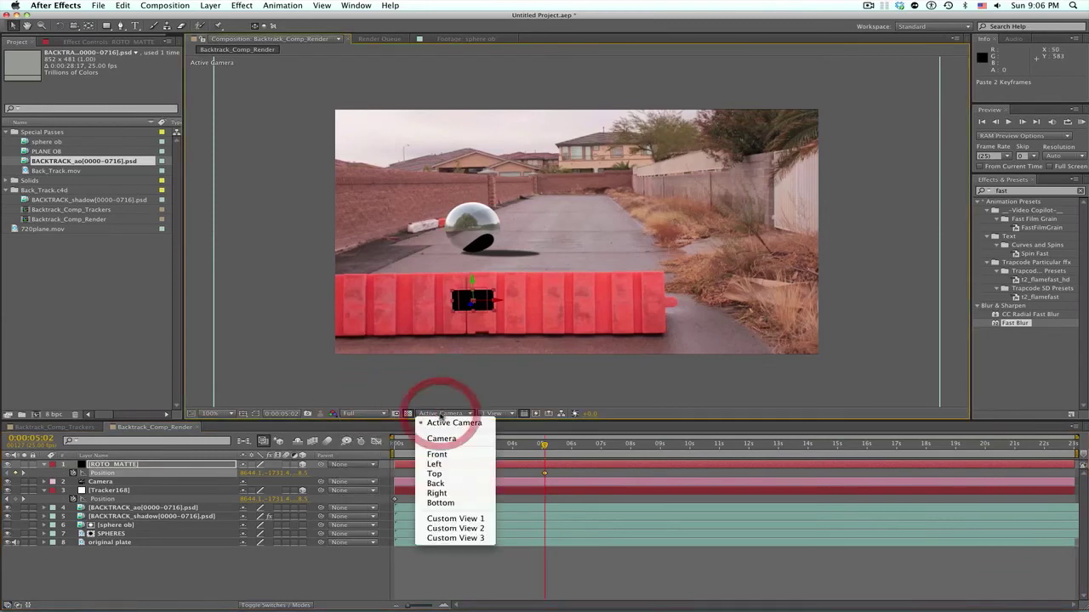
{"action": "left_click", "coordinate": [436, 474]}
{"action": "scroll", "coordinate": [561, 319], "scroll_direction": "down", "scroll_amount": 2}
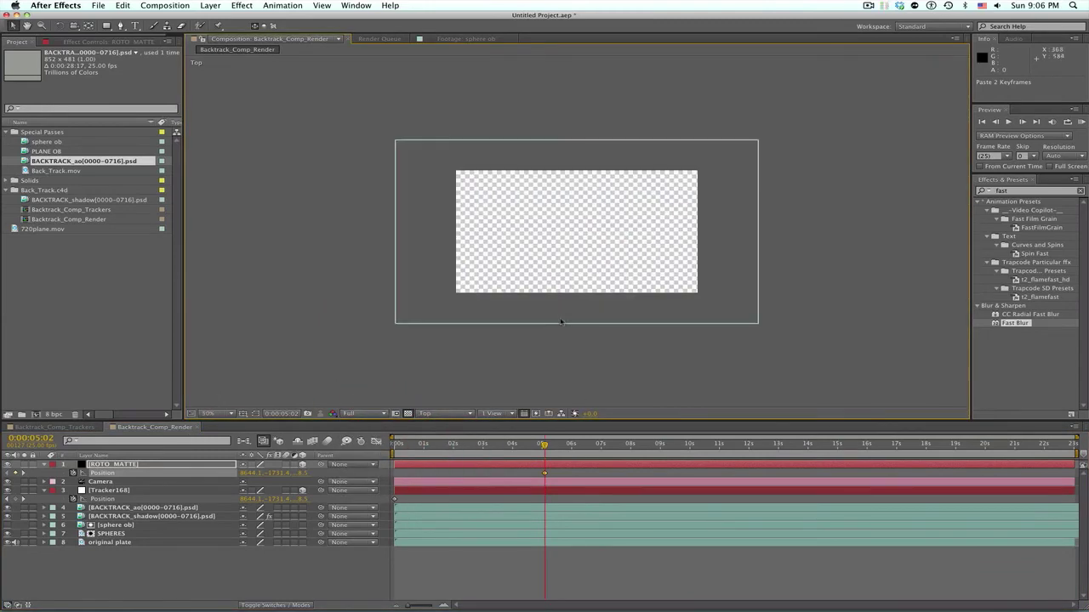
{"action": "key", "text": "super+shift+h"}
{"action": "scroll", "coordinate": [561, 321], "scroll_direction": "down", "scroll_amount": 4}
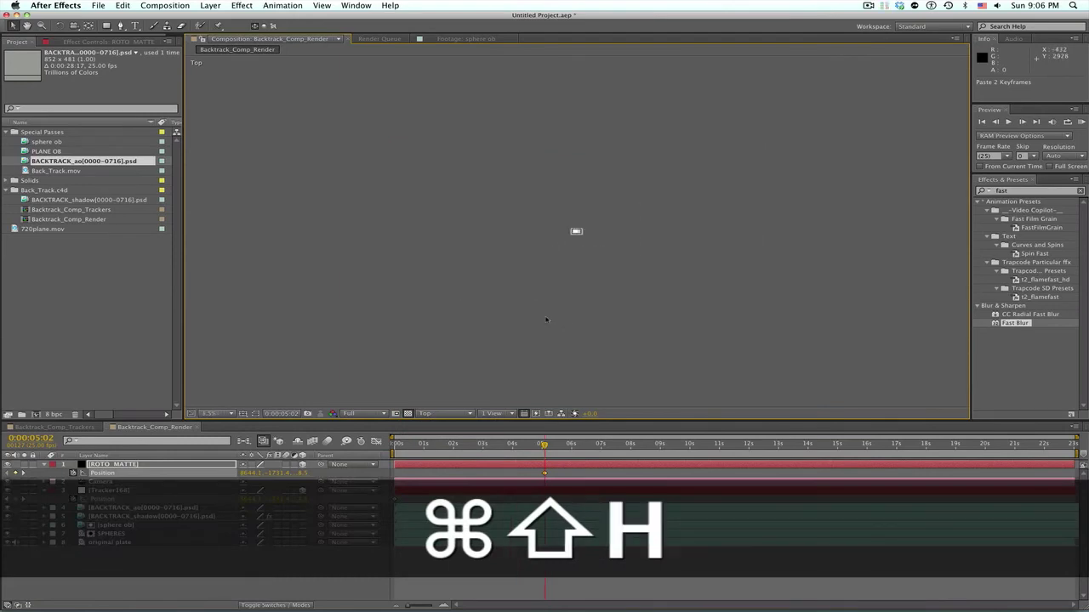
{"action": "left_click", "coordinate": [96, 490]}
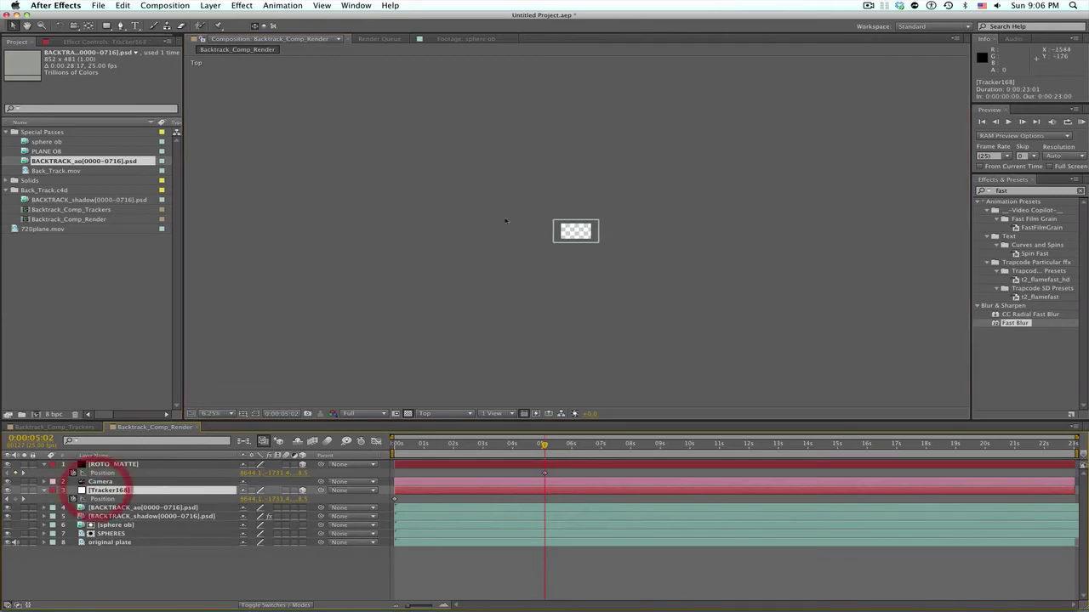
{"action": "key", "text": "Escape"}
{"action": "scroll", "coordinate": [473, 249], "scroll_direction": "up", "scroll_amount": 6}
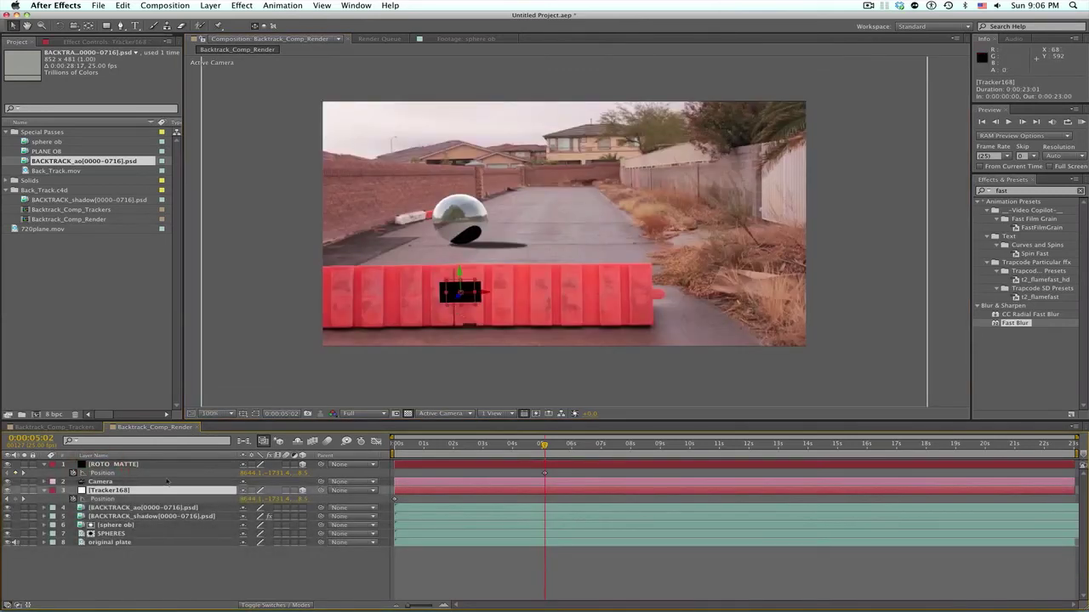
Scrub to 0:00:05:18, duplicate the original plate layer, and place the copy directly below ROTO_MATTE.
{"action": "left_click_drag", "start_coordinate": [545, 444], "coordinate": [687, 444]}
{"action": "left_click", "coordinate": [544, 473]}
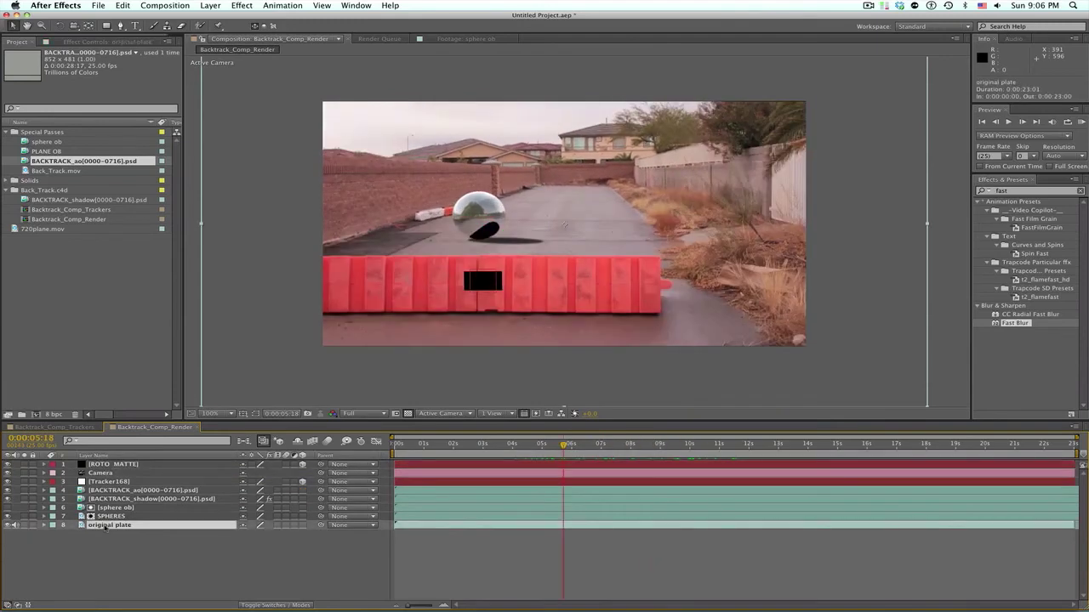
{"action": "key", "text": "super+d"}
{"action": "left_click_drag", "start_coordinate": [102, 524], "coordinate": [109, 470]}
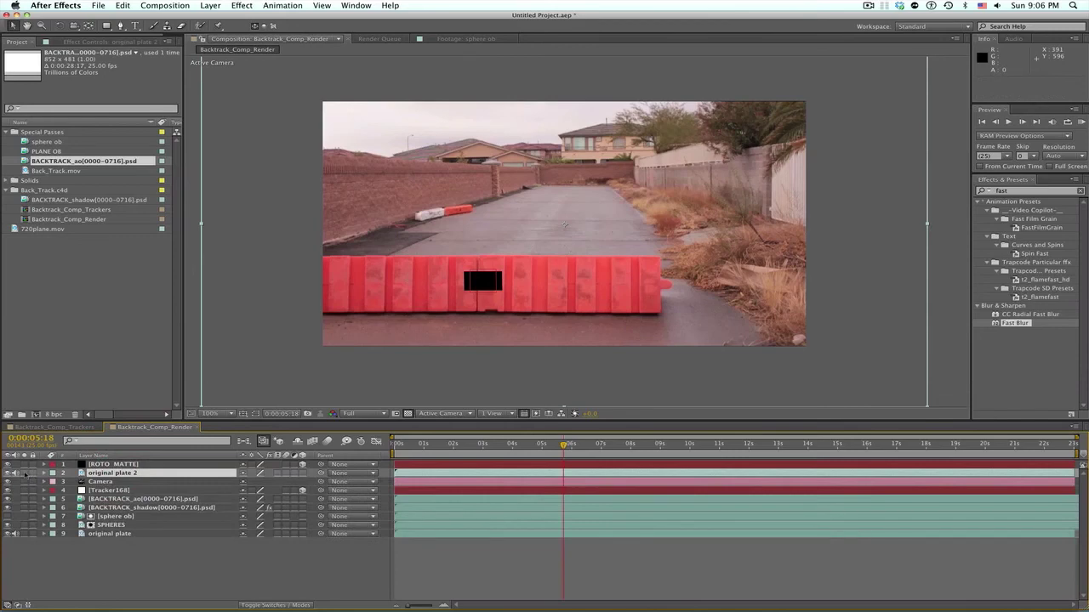
Enlarge ROTO_MATTE uniformly until it extends past the upper and lower edges of the red barrier's middle section.
{"action": "left_click", "coordinate": [163, 464]}
{"action": "key", "text": "s"}
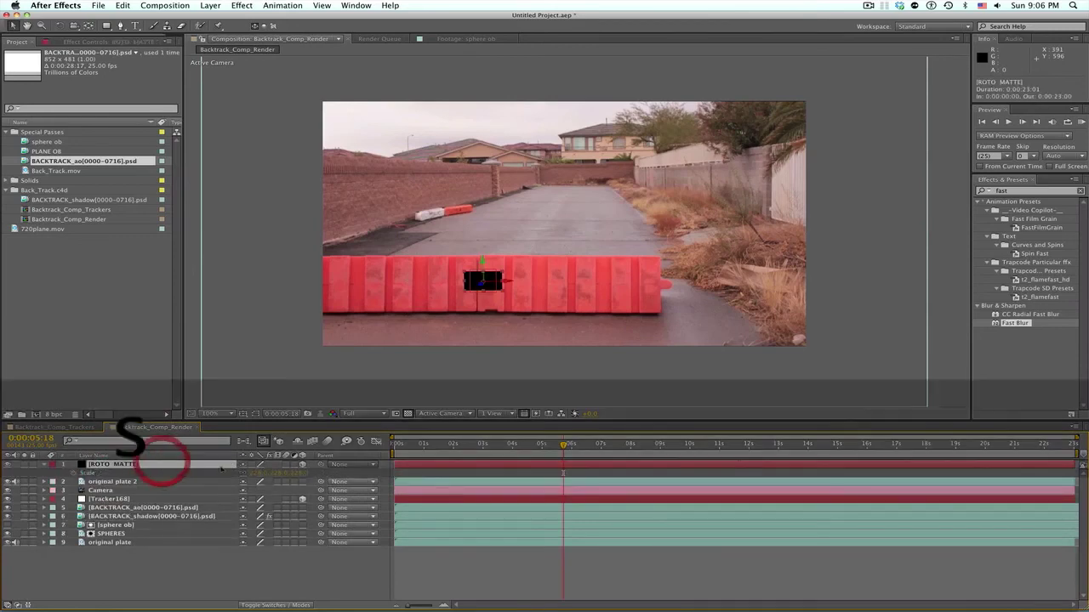
{"action": "left_click_drag", "start_coordinate": [259, 479], "coordinate": [646, 475]}
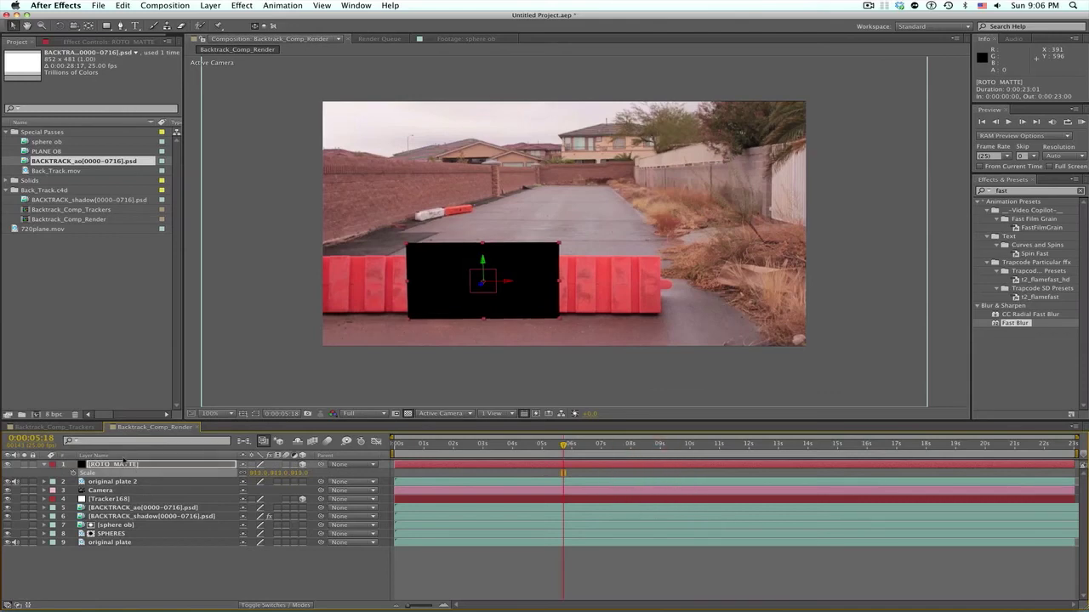
{"action": "key", "text": "t"}
{"action": "key", "text": "s"}
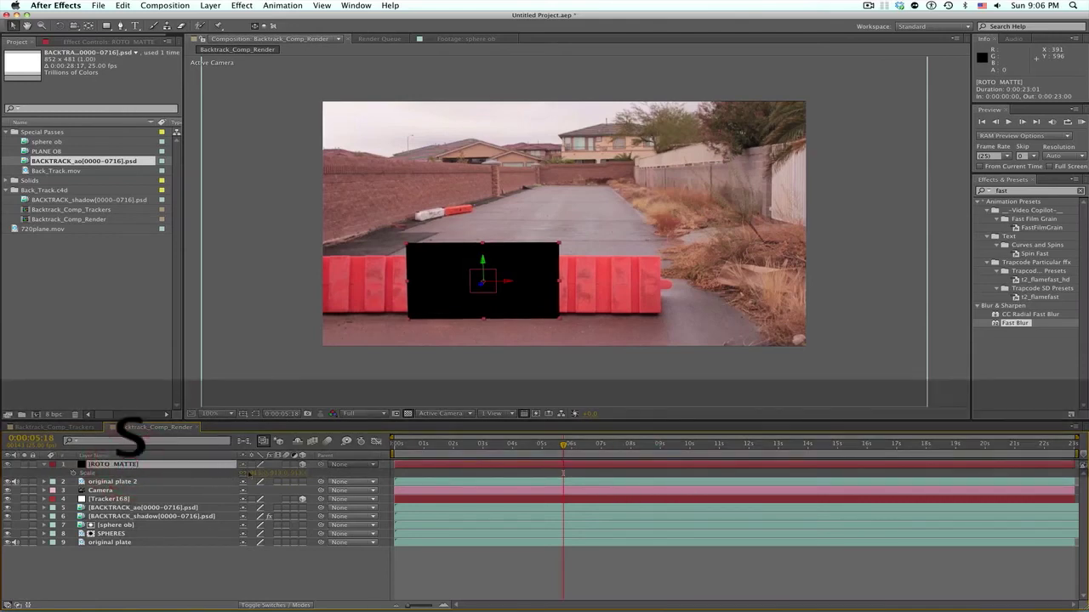
{"action": "left_click_drag", "start_coordinate": [255, 473], "coordinate": [452, 468]}
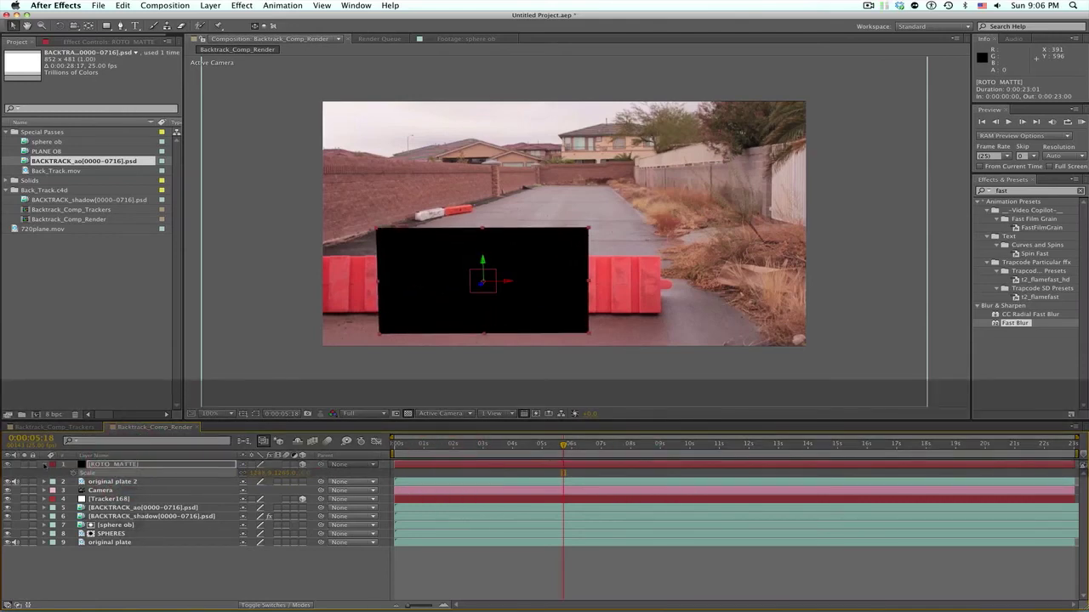
Lower ROTO_MATTE's opacity to 14% so the barrier can be traced through it.
{"action": "left_click", "coordinate": [34, 473]}
{"action": "key", "text": "t"}
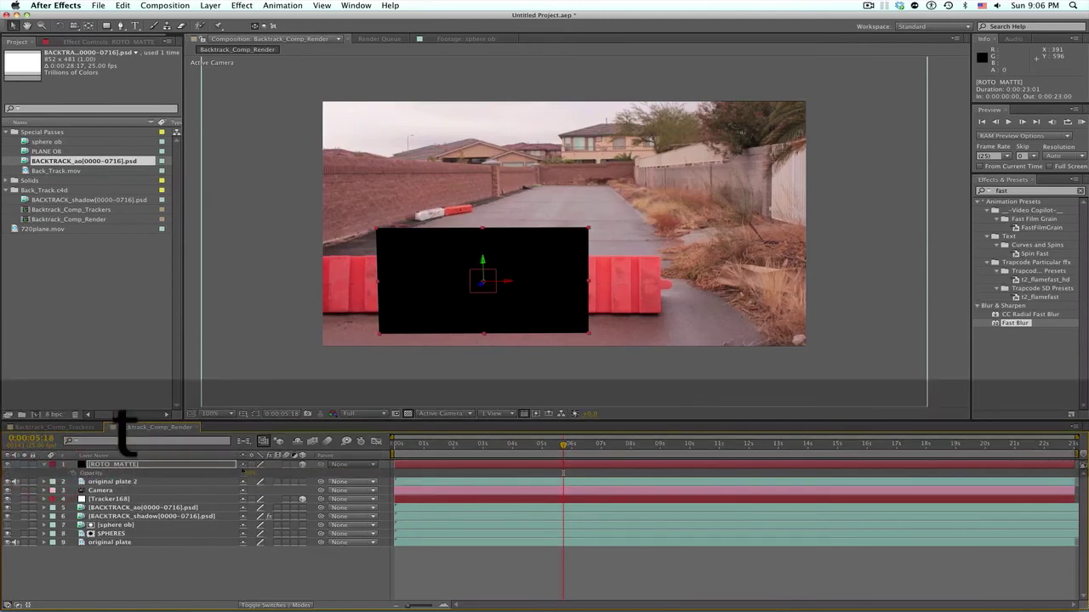
{"action": "left_click_drag", "start_coordinate": [247, 473], "coordinate": [195, 471]}
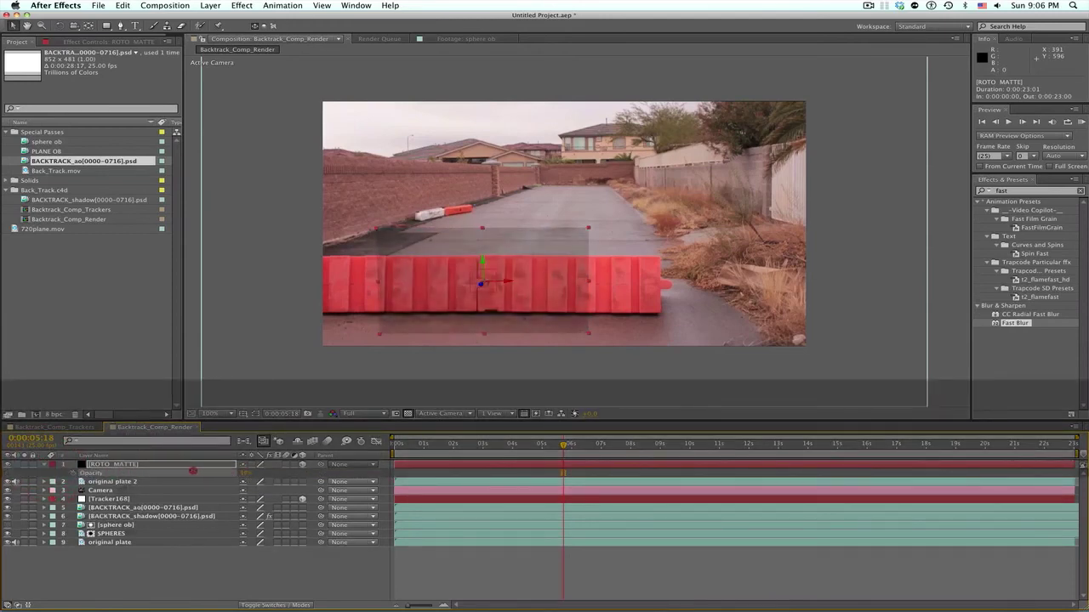
Draw a closed 11-point Pen mask on ROTO_MATTE around the barrier section that the solid covers.
{"action": "key", "text": "g"}
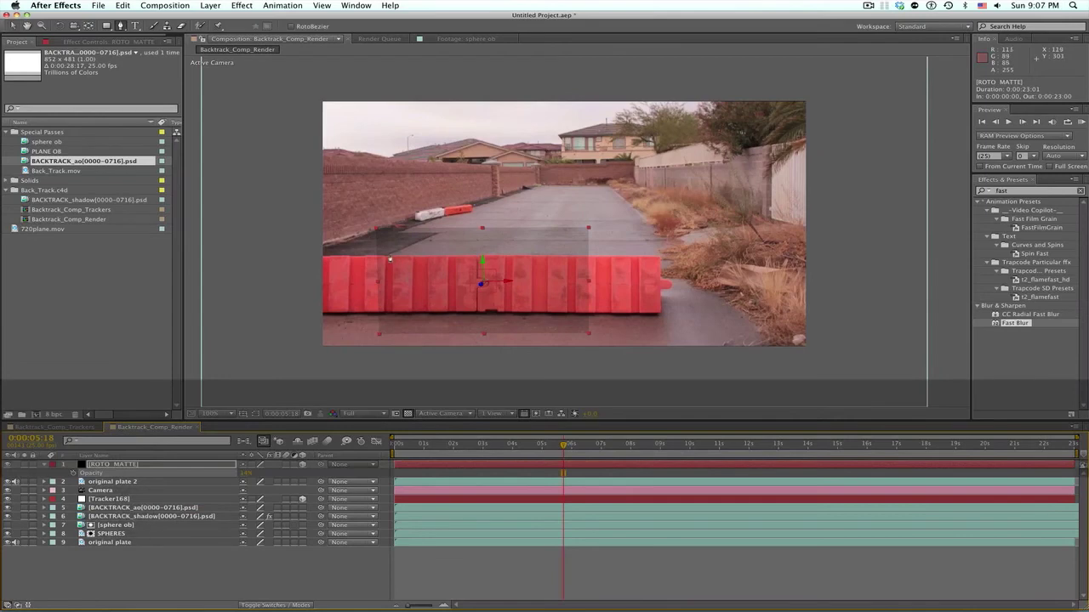
{"action": "left_click", "coordinate": [384, 255]}
{"action": "left_click", "coordinate": [413, 256]}
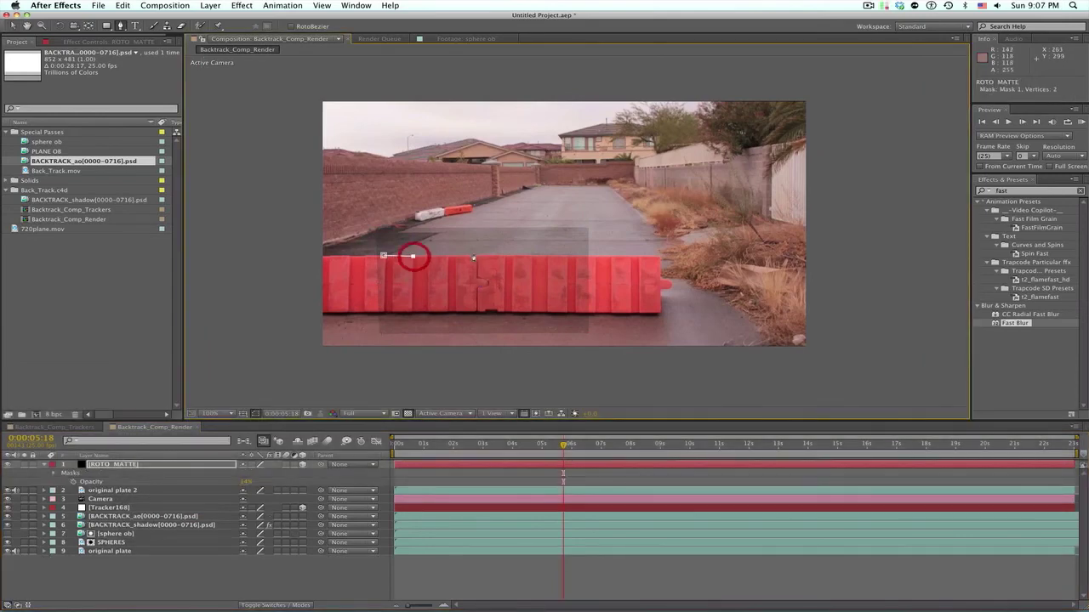
{"action": "left_click", "coordinate": [514, 254]}
{"action": "left_click", "coordinate": [578, 254]}
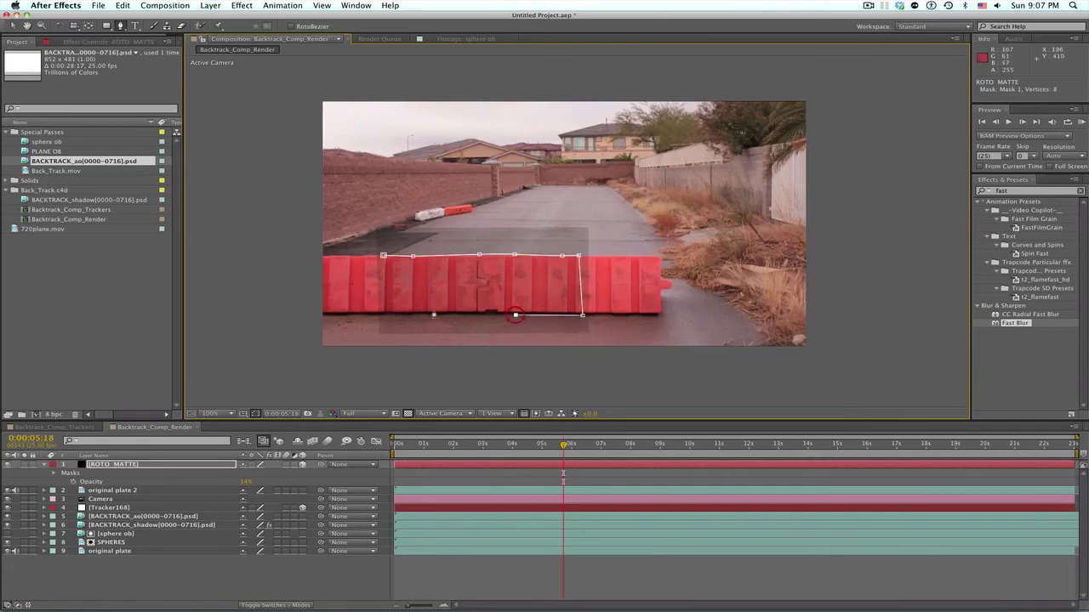
{"action": "left_click", "coordinate": [415, 313]}
{"action": "left_click", "coordinate": [382, 311]}
{"action": "left_click", "coordinate": [383, 286]}
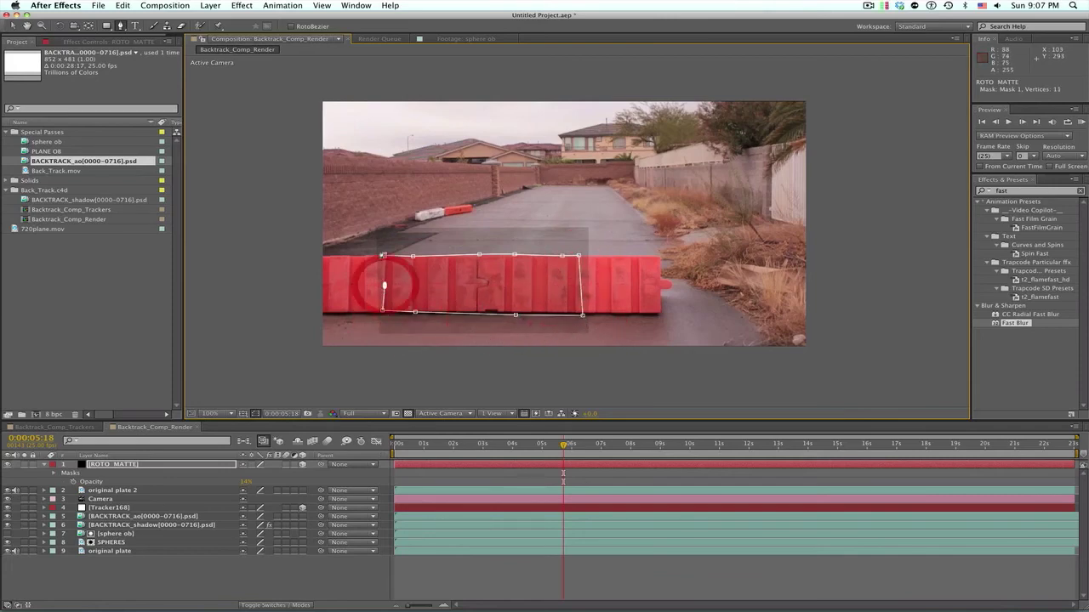
{"action": "left_click", "coordinate": [384, 254]}
Restore ROTO_MATTE to full opacity and check the masked barrier shape with the layer outlines hidden and shown.
{"action": "key", "text": "period"}
{"action": "key", "text": "h"}
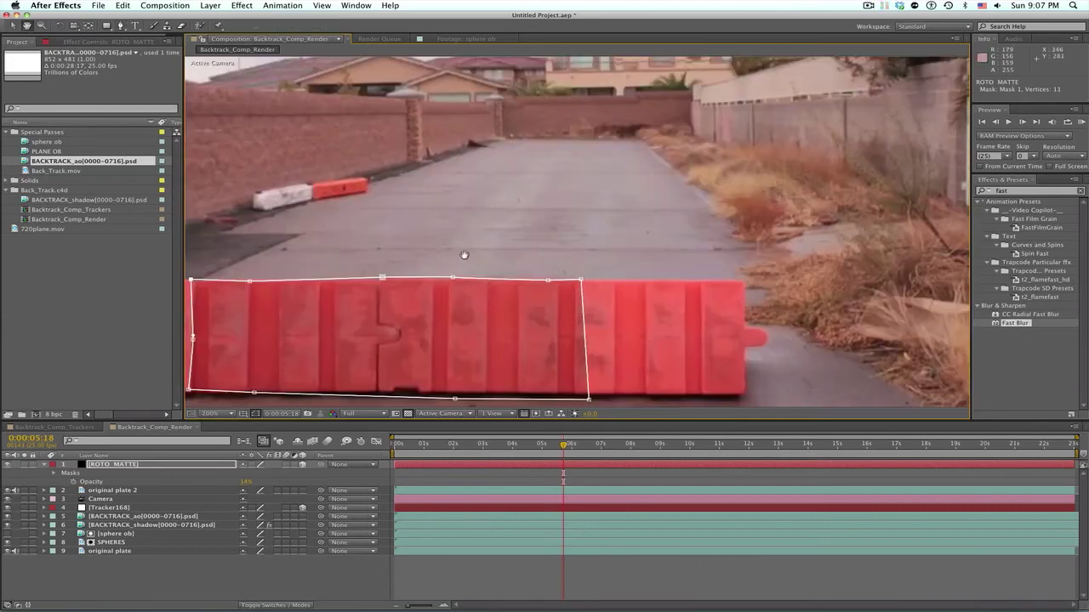
{"action": "left_click_drag", "start_coordinate": [461, 257], "coordinate": [600, 169]}
{"action": "key", "text": "g"}
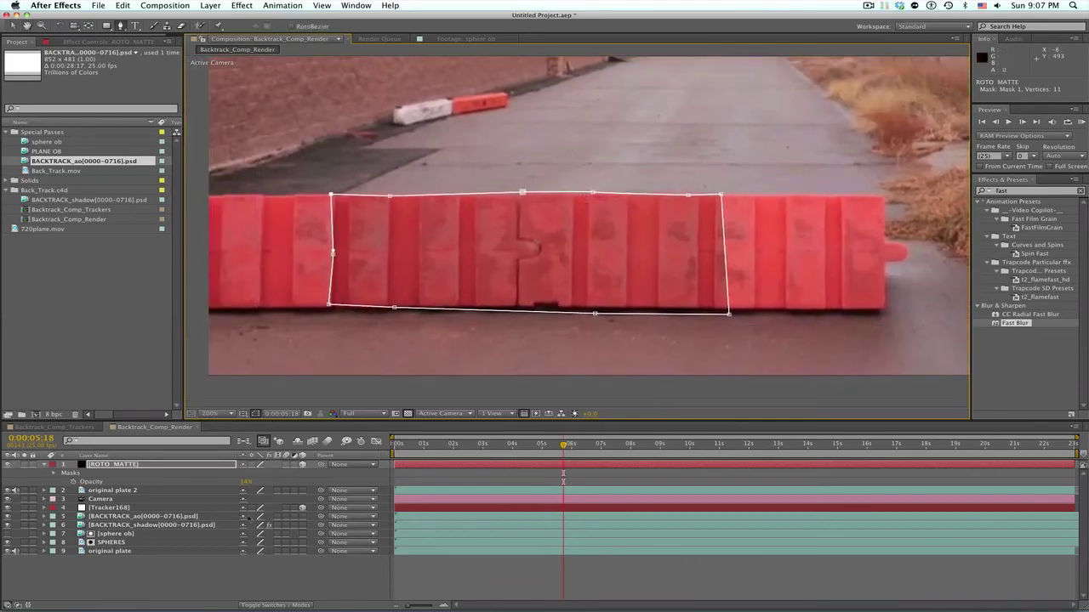
{"action": "left_click_drag", "start_coordinate": [244, 485], "coordinate": [285, 483]}
{"action": "key", "text": "super+shift+h"}
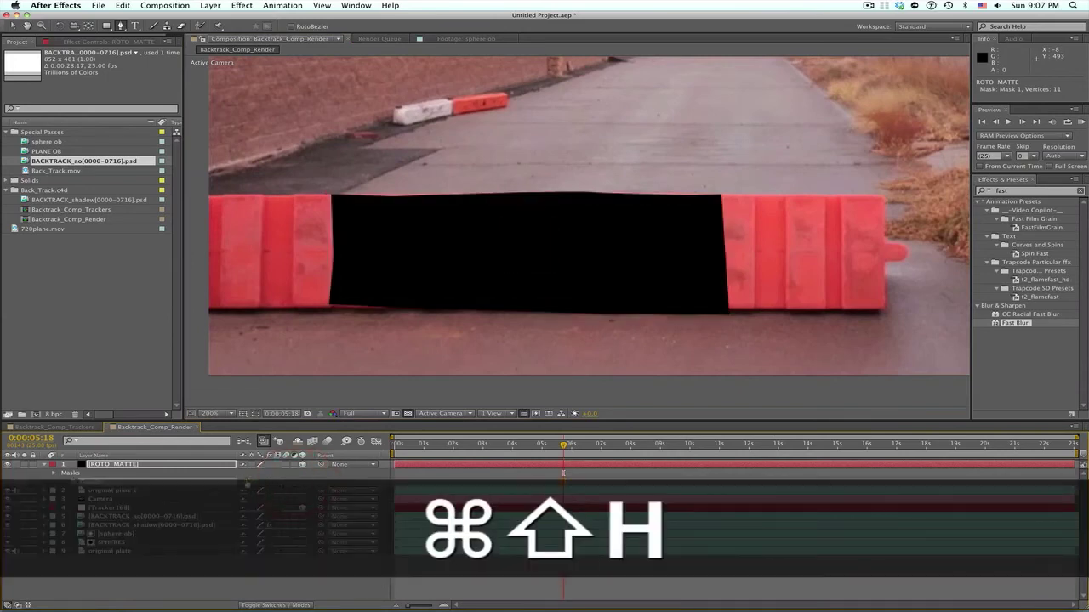
{"action": "key", "text": "super+shift+h"}
Move the second mask point on the barrier's upper edge slightly upward to follow the barrier.
{"action": "key", "text": "v"}
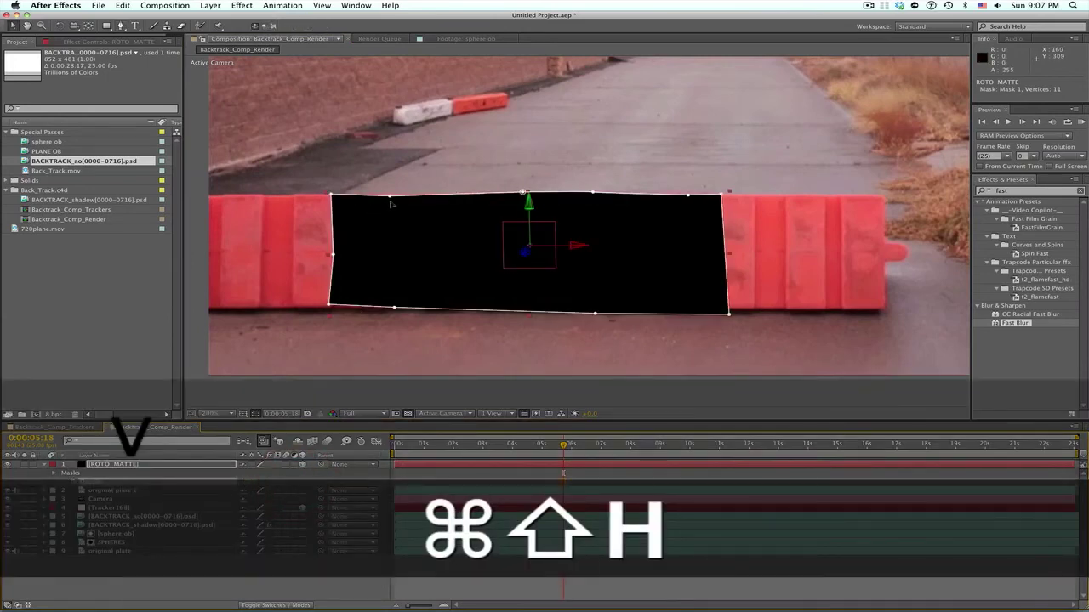
{"action": "scroll", "coordinate": [391, 202], "scroll_direction": "up", "scroll_amount": 2}
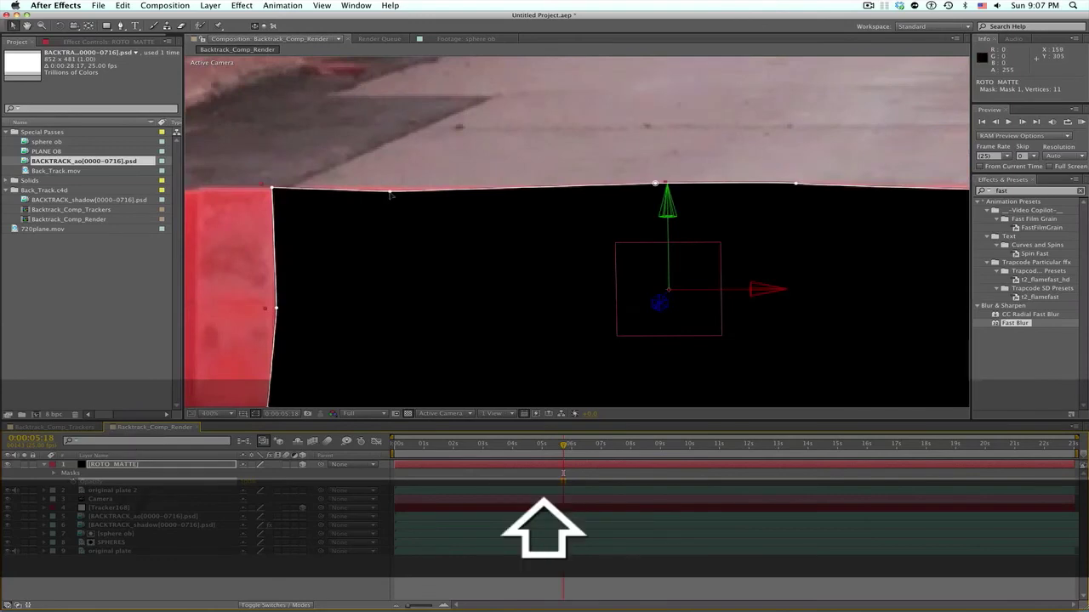
{"action": "left_click_drag", "start_coordinate": [390, 194], "coordinate": [390, 190]}
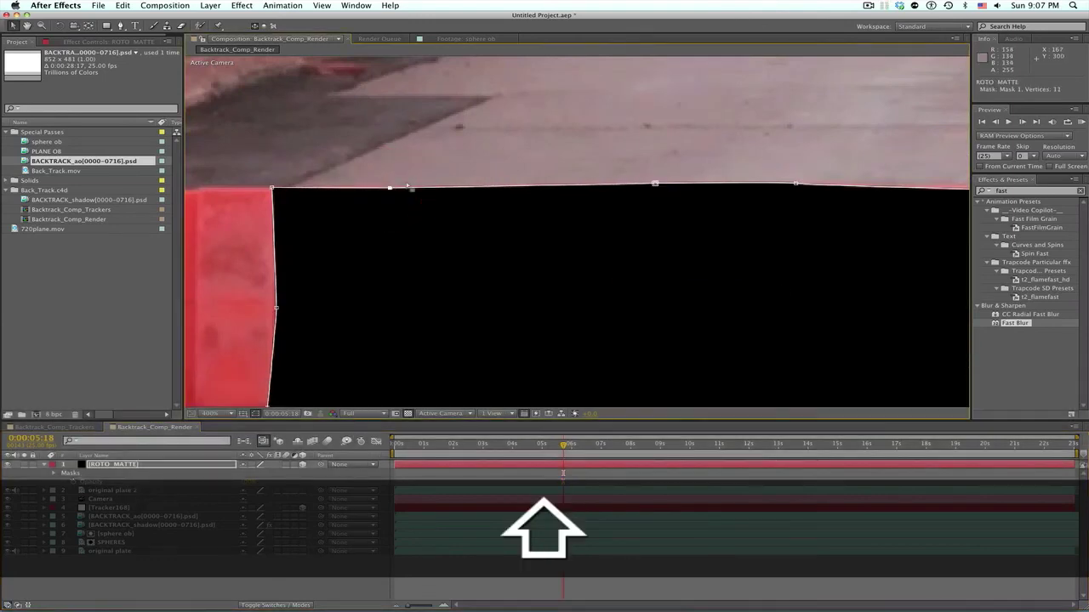
Inspect the Mask Feather and the remaining Mask 1 properties of ROTO_MATTE, and collapse the layer.
{"action": "key", "text": "f"}
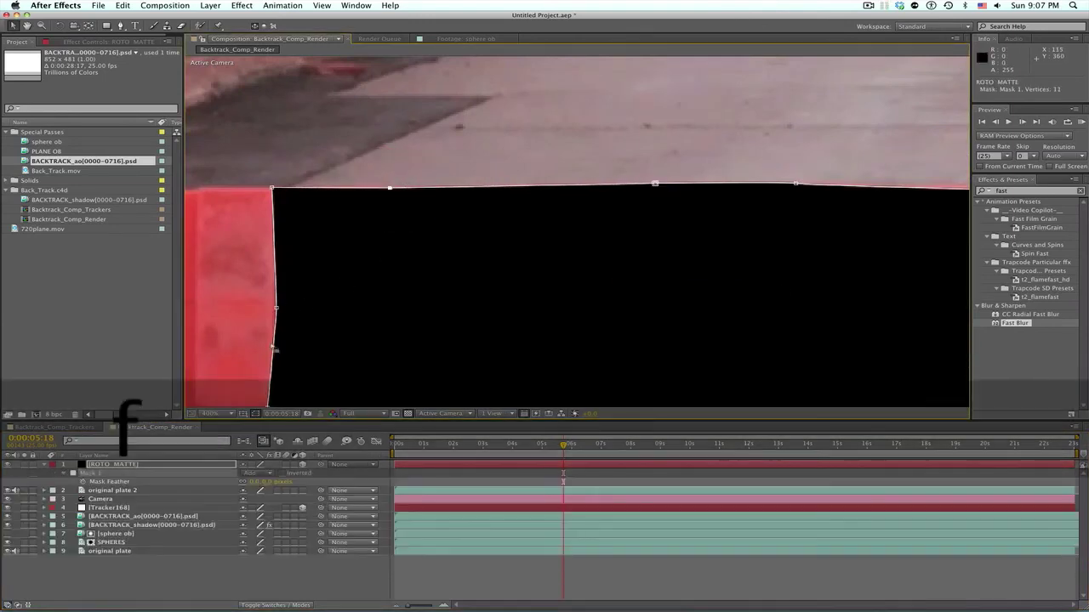
{"action": "left_click", "coordinate": [259, 482]}
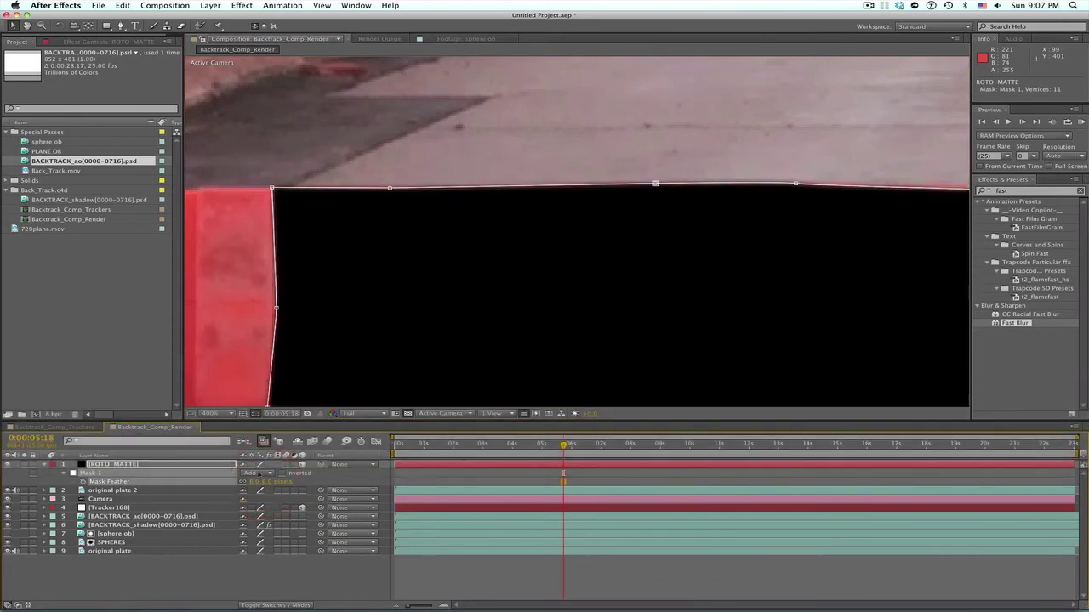
{"action": "key", "text": "m"}
{"action": "key", "text": "m"}
{"action": "key", "text": "m"}
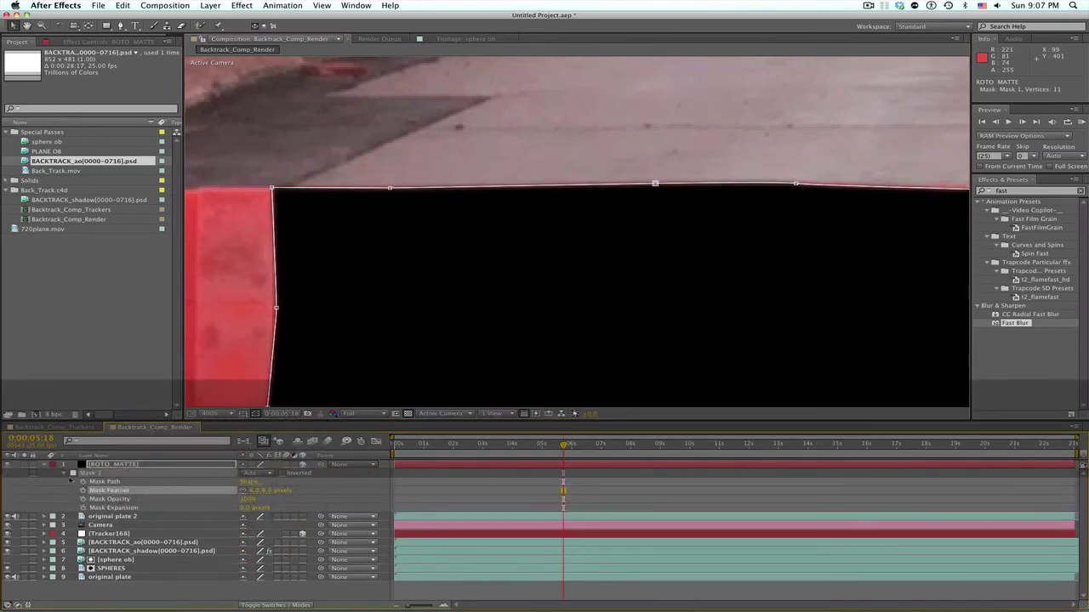
{"action": "left_click", "coordinate": [45, 465]}
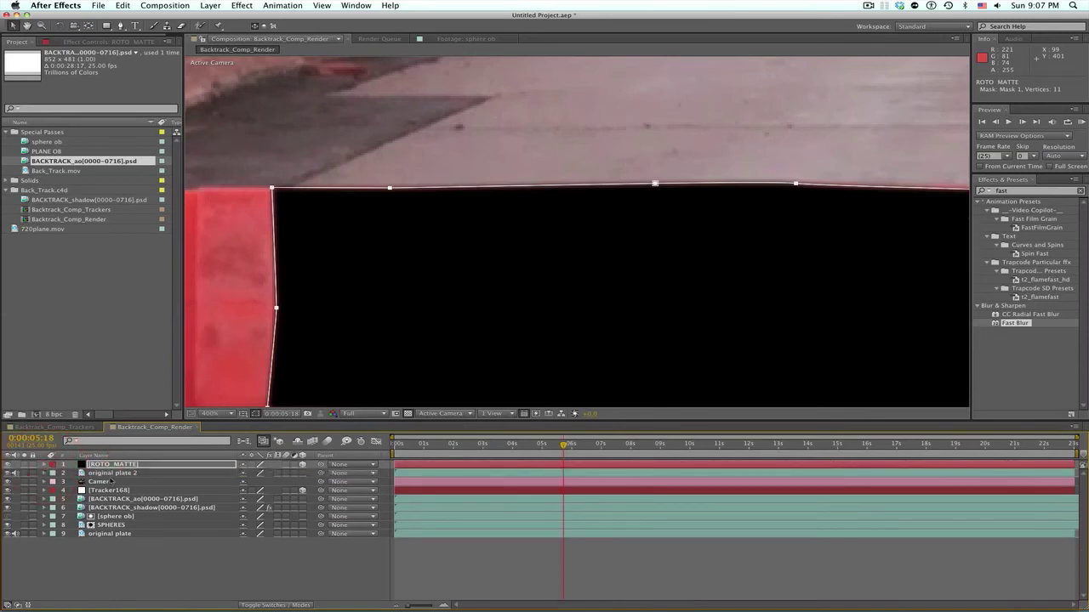
Set ROTO_MATTE's opacity to 0% and check at 0:00:07:23 whether its mask outline follows the barrier.
{"action": "key", "text": "u"}
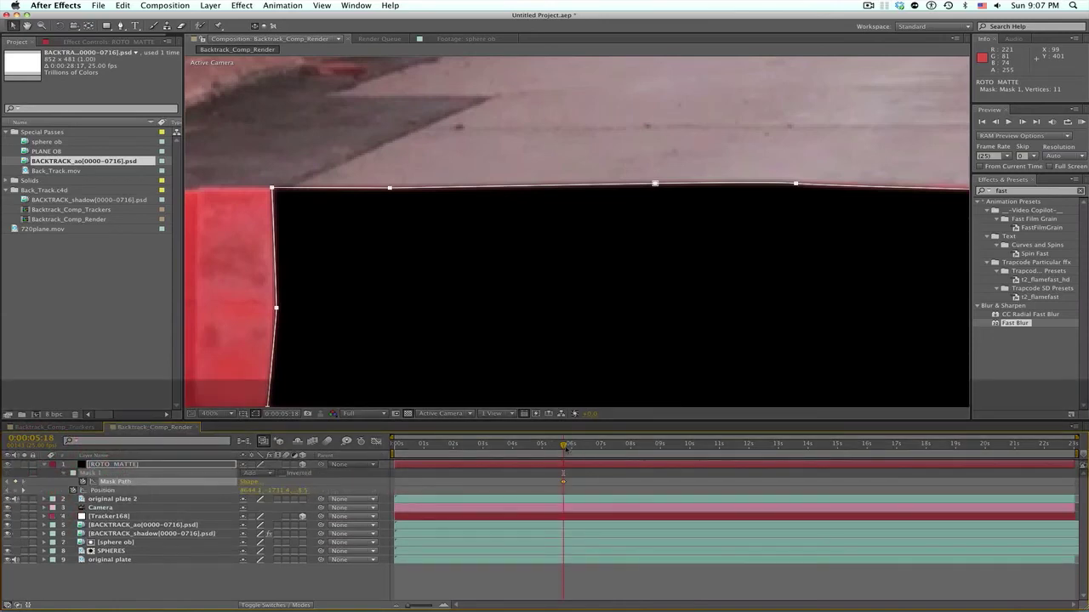
{"action": "key", "text": "super+shift+h"}
{"action": "key", "text": "t"}
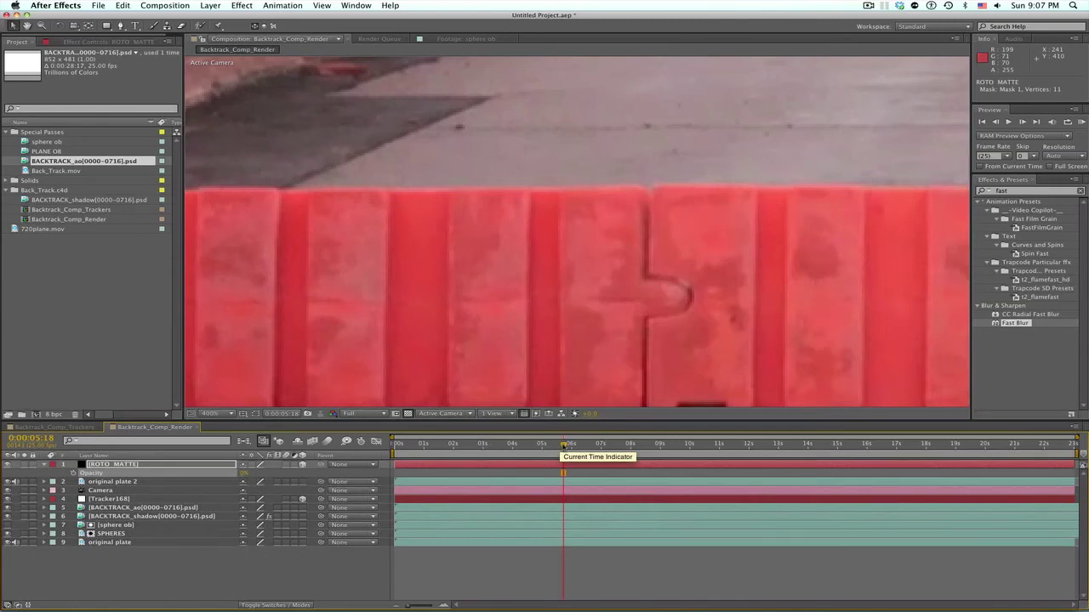
{"action": "key", "text": "super+shift+h"}
{"action": "left_click_drag", "start_coordinate": [563, 446], "coordinate": [629, 446]}
{"action": "key", "text": "super+shift+h"}
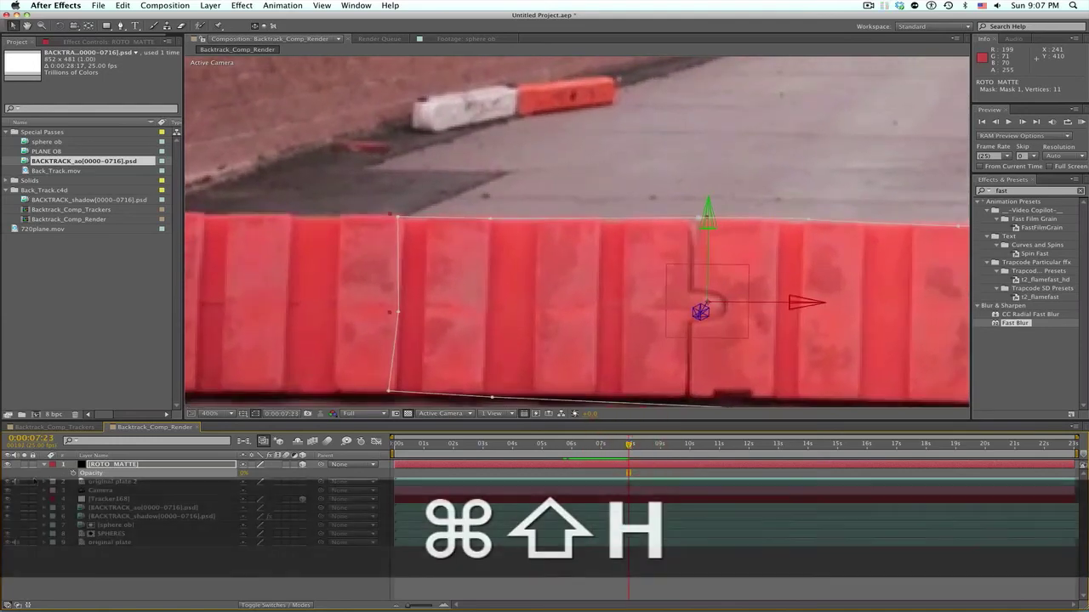
{"action": "left_click", "coordinate": [43, 465]}
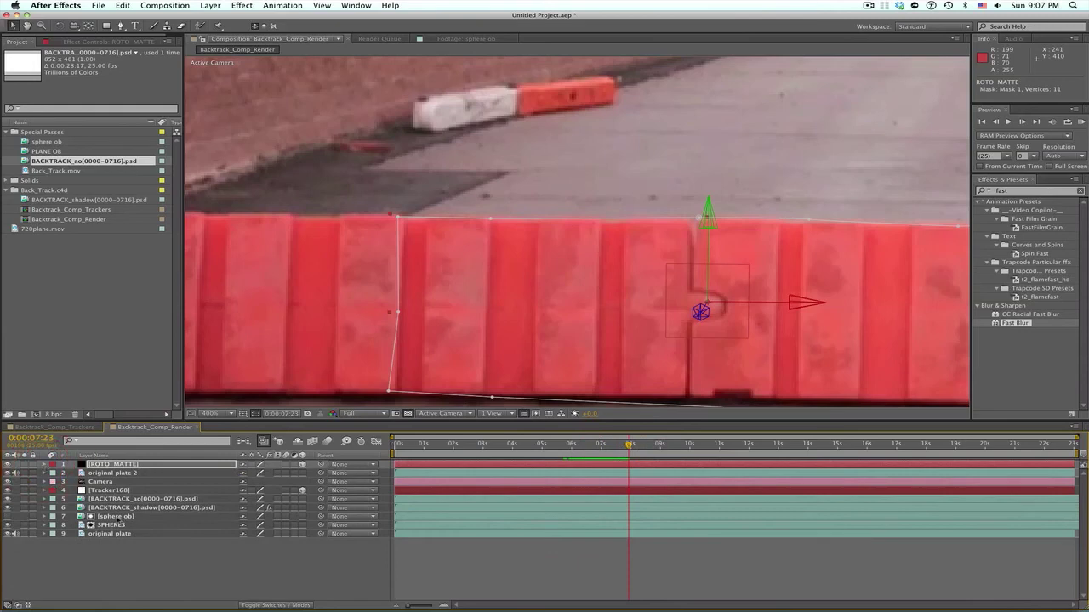
Try ROTO_MATTE and original plate 2 together below the SPHERES layer and review the frames up to 0:00:09:23.
{"action": "left_click", "coordinate": [99, 474], "text": "super"}
{"action": "left_click_drag", "start_coordinate": [101, 465], "coordinate": [544, 529]}
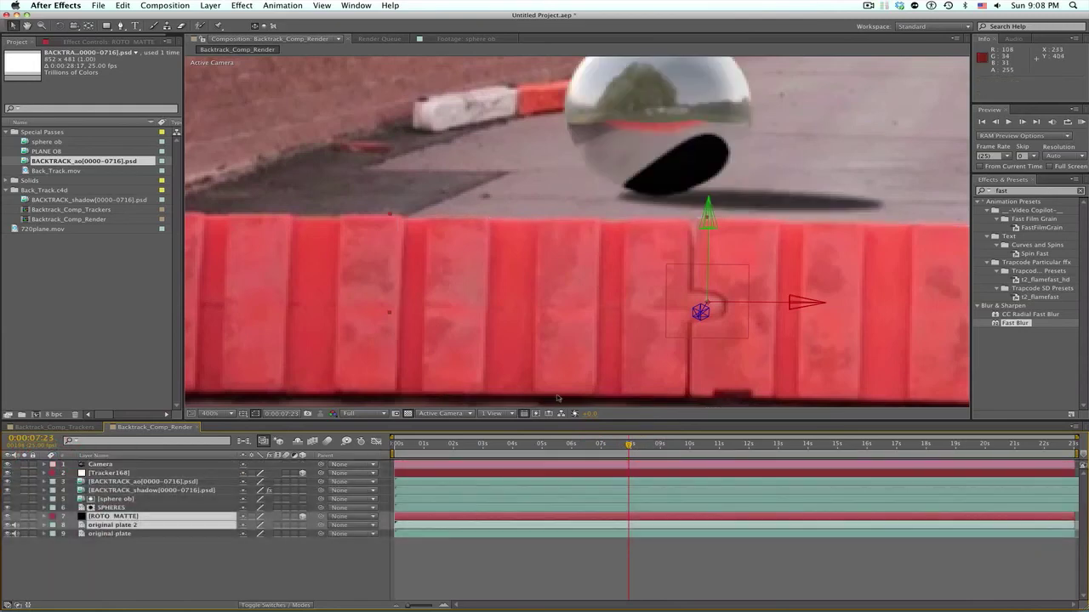
{"action": "left_click_drag", "start_coordinate": [628, 444], "coordinate": [678, 446]}
{"action": "left_click_drag", "start_coordinate": [703, 270], "coordinate": [646, 321]}
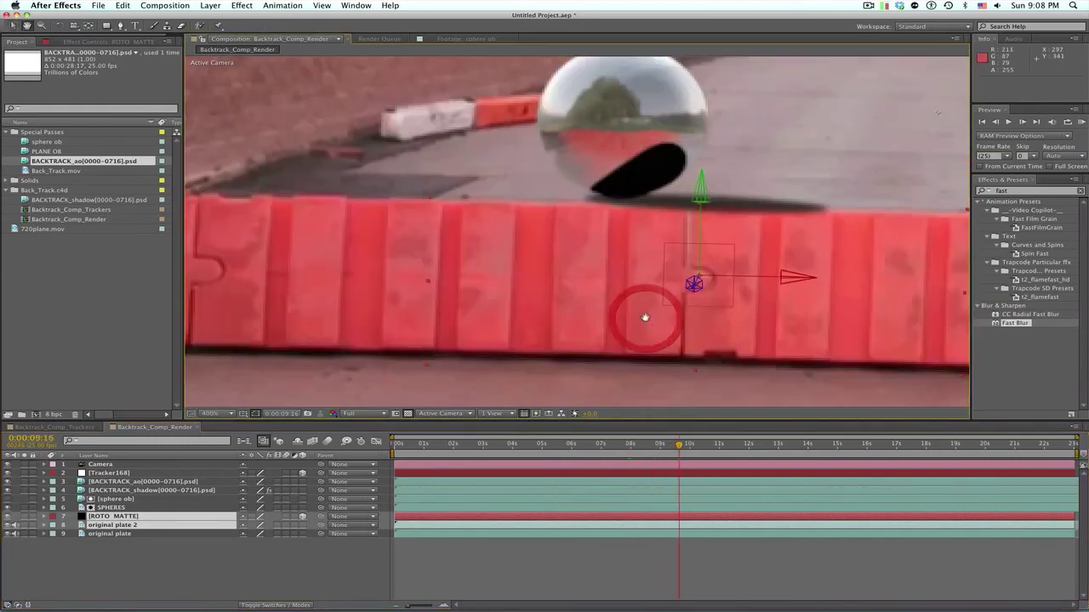
{"action": "left_click_drag", "start_coordinate": [684, 445], "coordinate": [687, 445]}
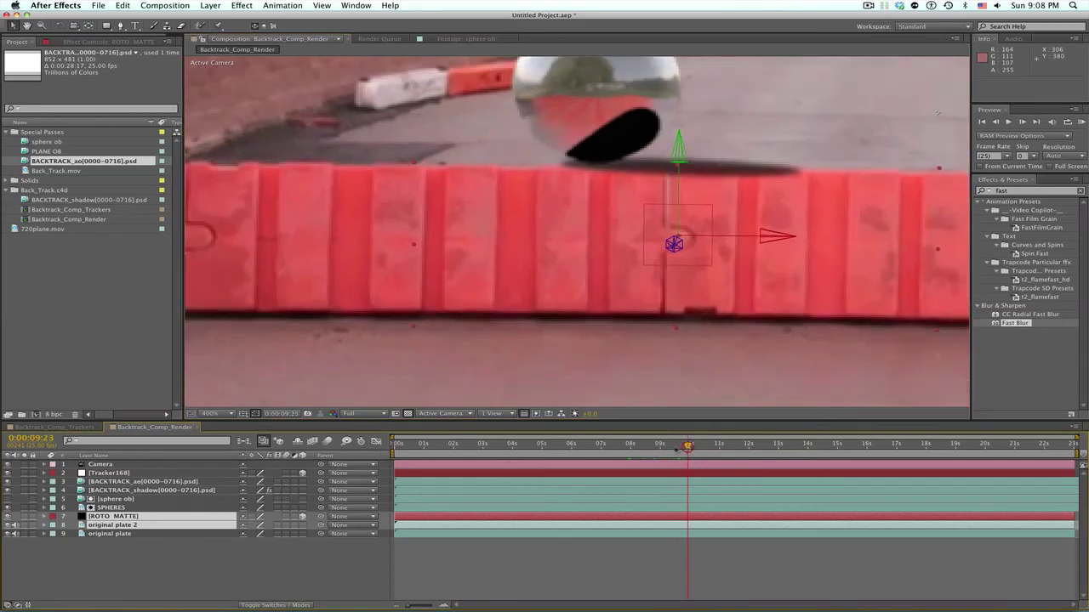
Move ROTO_MATTE and original plate 2 together back up the layer stack, directly below Camera.
{"action": "left_click", "coordinate": [119, 557]}
{"action": "left_click", "coordinate": [121, 517]}
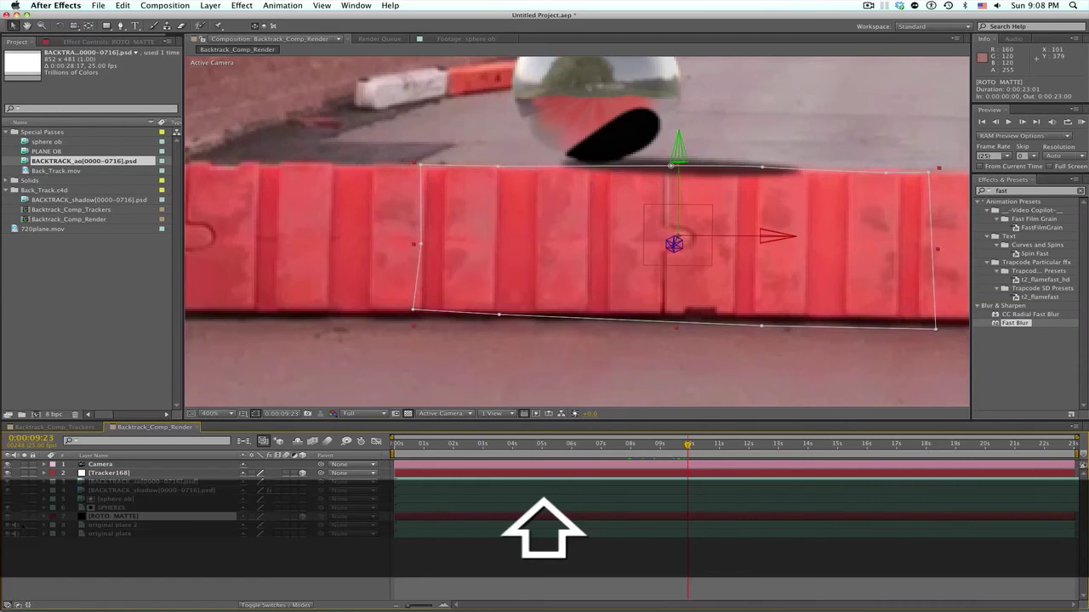
{"action": "left_click", "coordinate": [101, 525], "text": "super"}
{"action": "left_click_drag", "start_coordinate": [102, 520], "coordinate": [109, 463]}
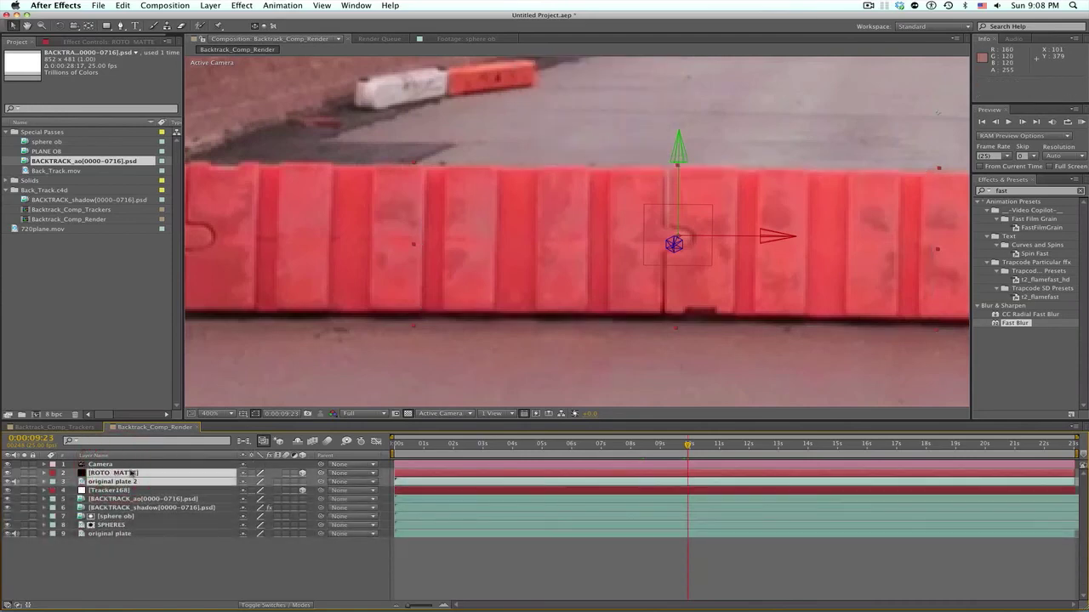
{"action": "left_click", "coordinate": [162, 568]}
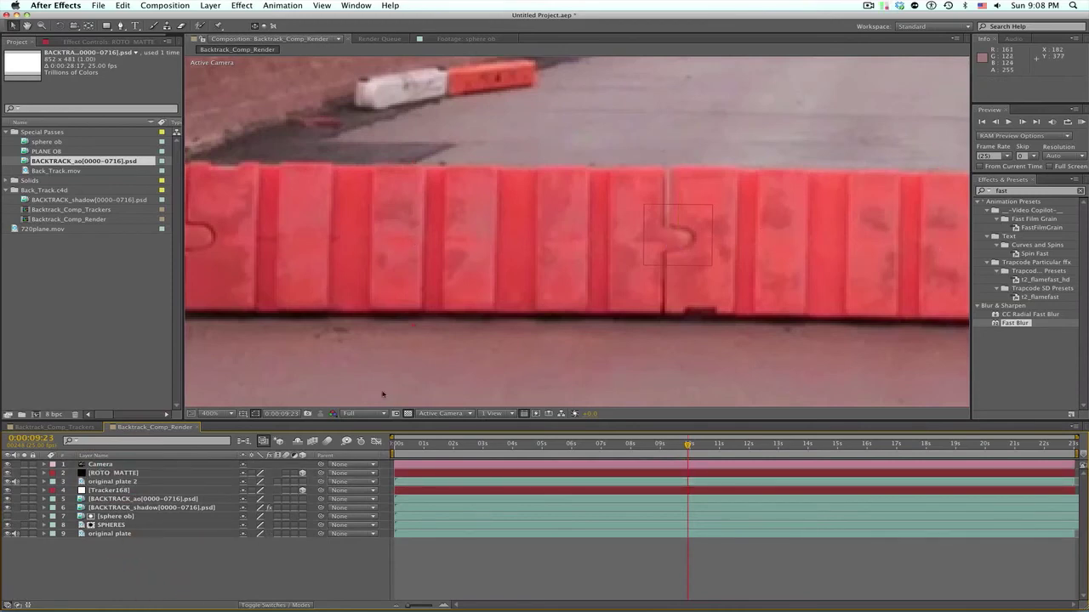
Set ROTO_MATTE's opacity to 100% and assign it as the Alpha Matte of original plate 2, with that plate soloed.
{"action": "left_click", "coordinate": [128, 472]}
{"action": "key", "text": "t"}
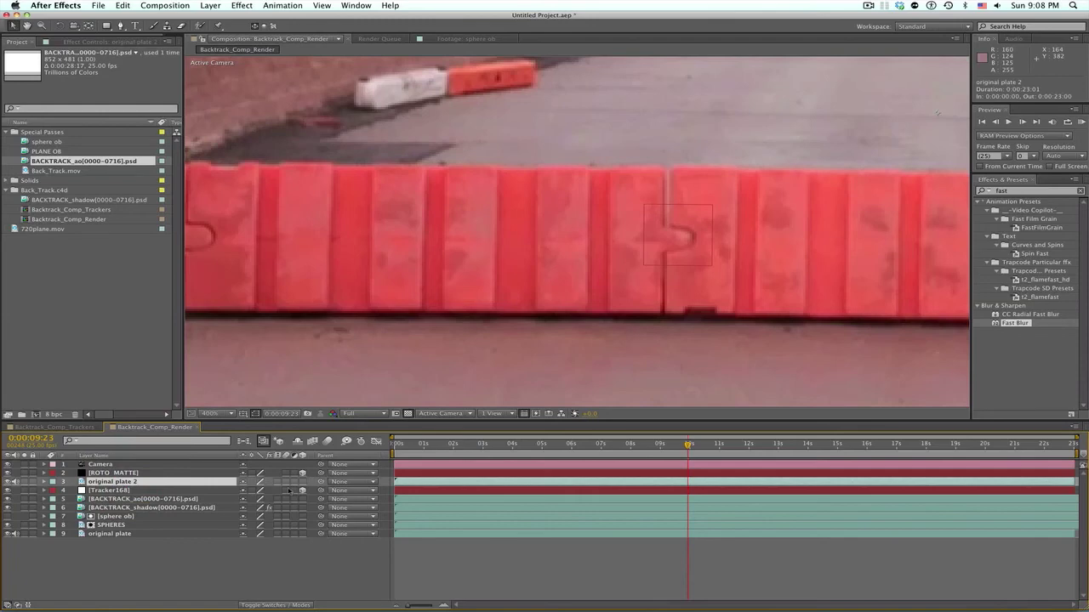
{"action": "key", "text": "F4"}
{"action": "left_click_drag", "start_coordinate": [224, 483], "coordinate": [266, 487]}
{"action": "left_click", "coordinate": [303, 491]}
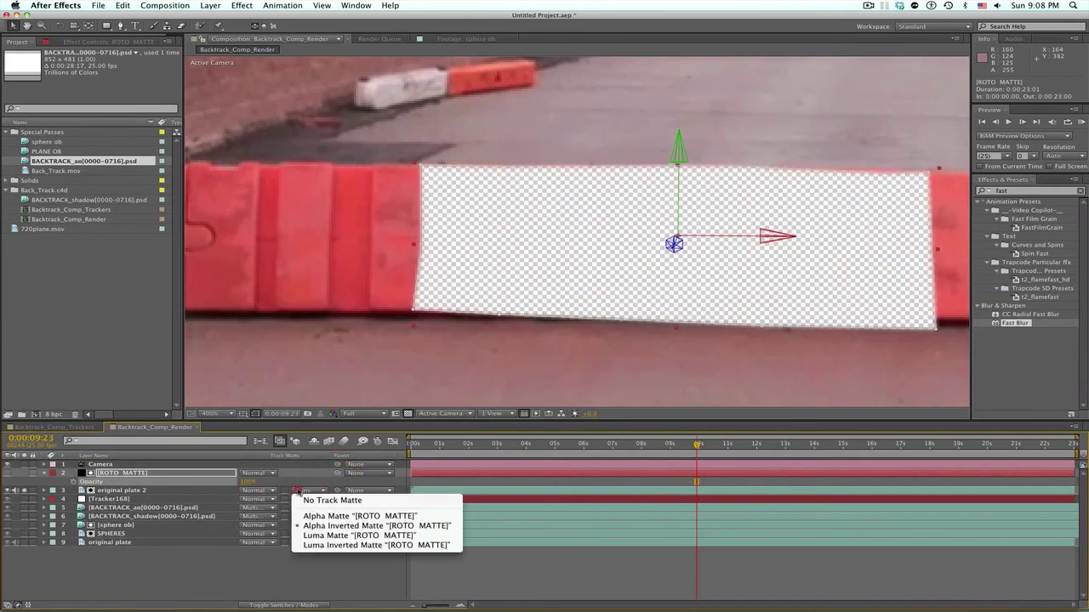
{"action": "left_click", "coordinate": [341, 517]}
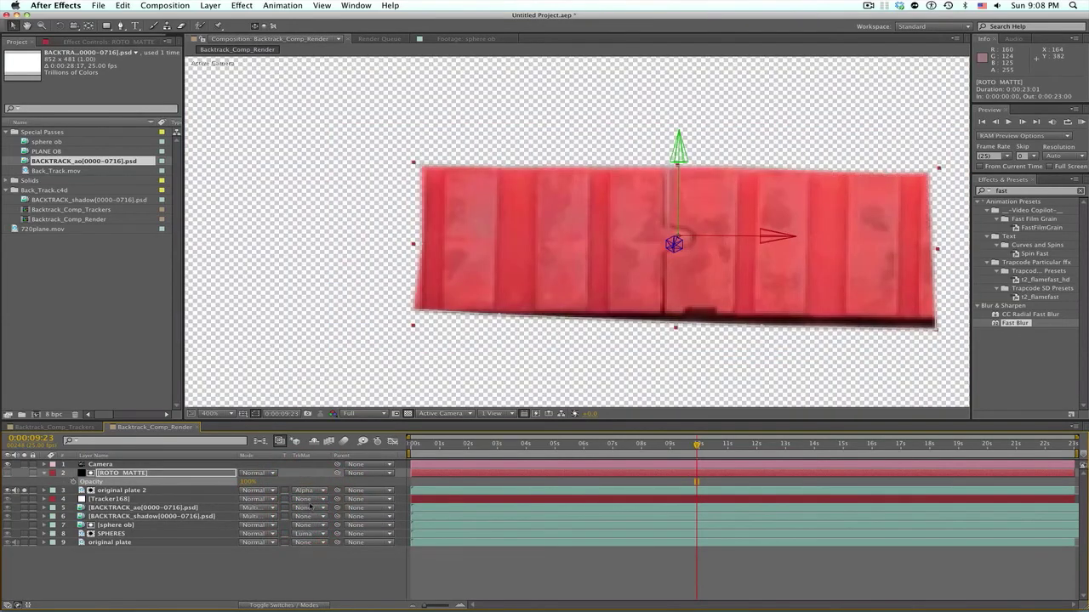
{"action": "left_click", "coordinate": [221, 562]}
Unsolo original plate 2 and check up to 0:00:13:10 how the matted barrier covers the sphere.
{"action": "left_click", "coordinate": [45, 473]}
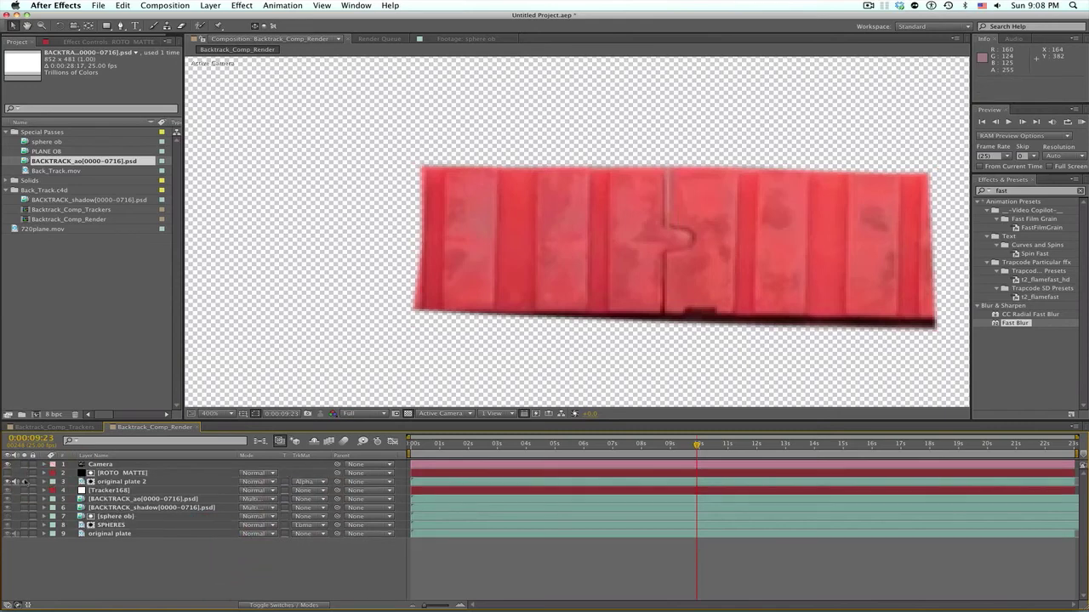
{"action": "left_click", "coordinate": [23, 482]}
{"action": "key", "text": "super+shift+h"}
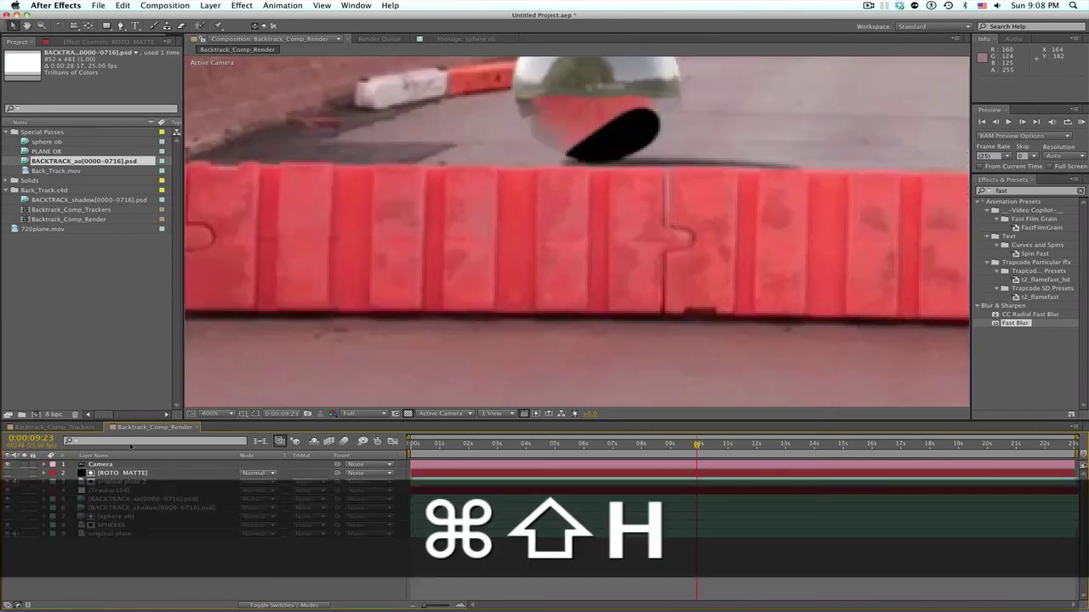
{"action": "scroll", "coordinate": [546, 220], "scroll_direction": "down", "scroll_amount": 2}
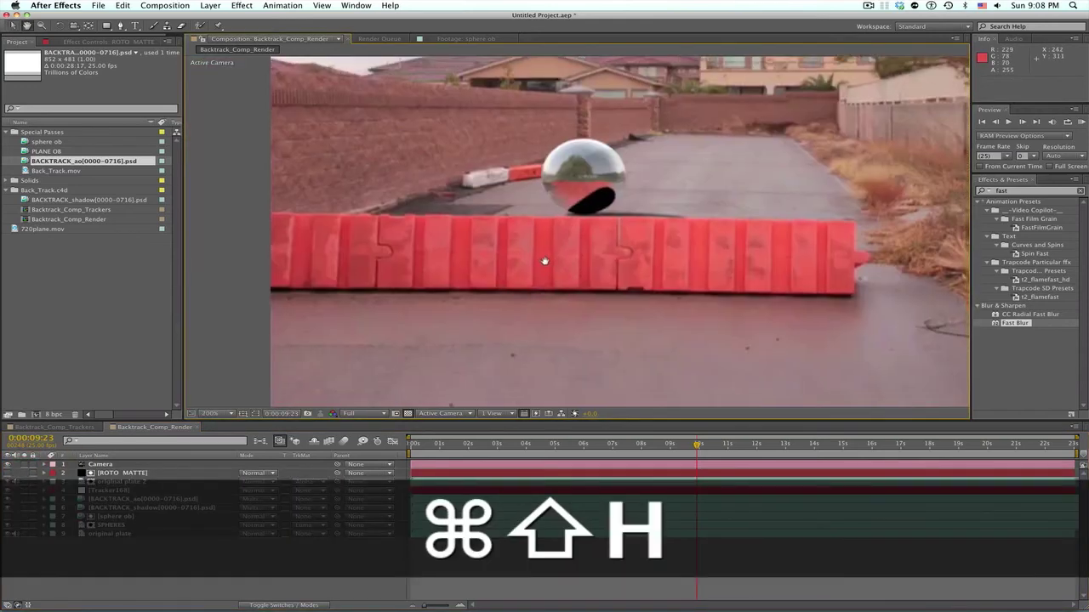
{"action": "left_click_drag", "start_coordinate": [532, 257], "coordinate": [527, 279]}
{"action": "key", "text": "m"}
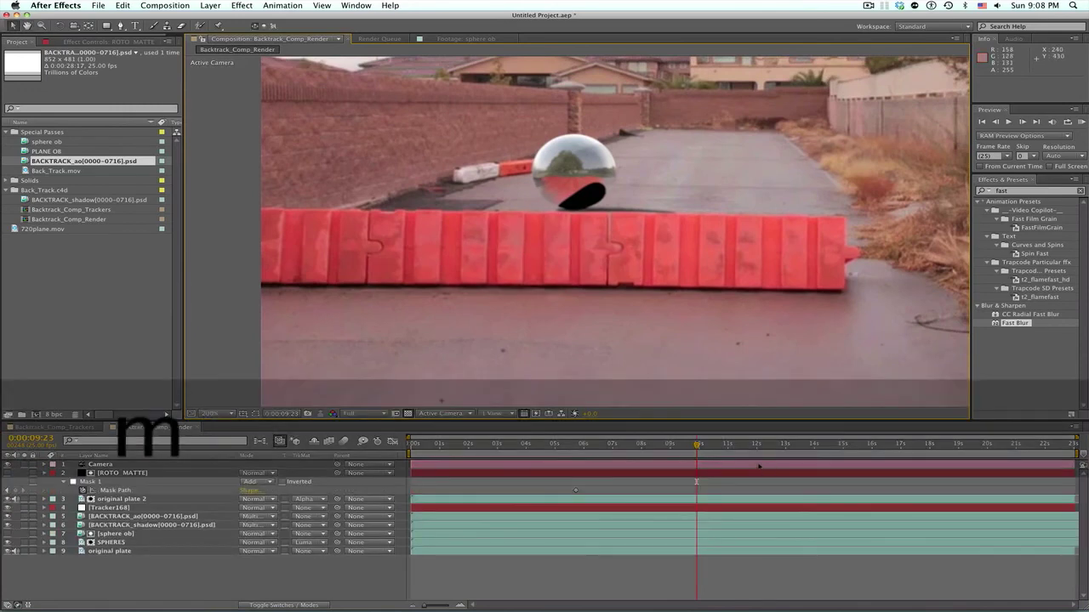
{"action": "left_click_drag", "start_coordinate": [697, 444], "coordinate": [800, 450]}
{"action": "left_click", "coordinate": [800, 451]}
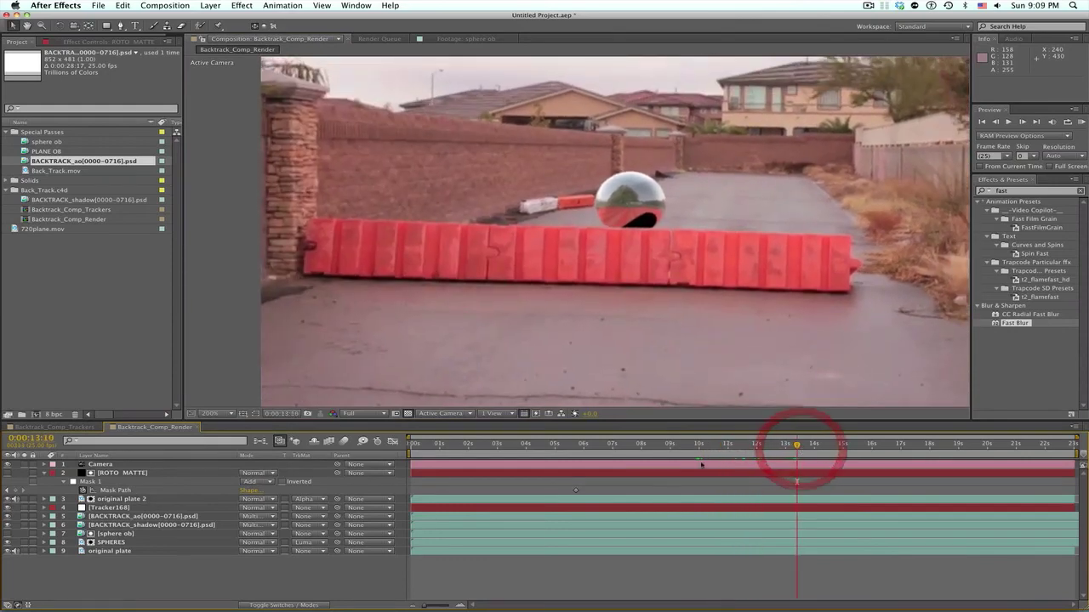
Set the Mask Feather of ROTO_MATTE's Mask 1 to 1.0 pixels and inspect the softened barrier edge.
{"action": "left_click", "coordinate": [127, 473]}
{"action": "key", "text": "f"}
{"action": "left_click", "coordinate": [255, 491]}
{"action": "type", "text": "1"}
{"action": "key", "text": "Return"}
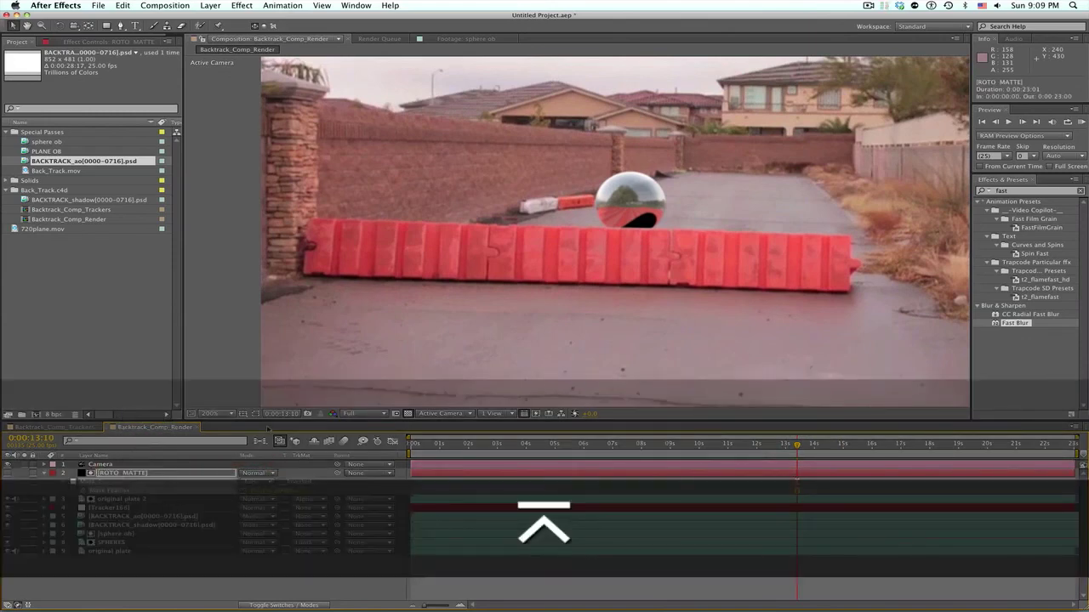
{"action": "left_click", "coordinate": [230, 414]}
{"action": "left_click", "coordinate": [223, 417]}
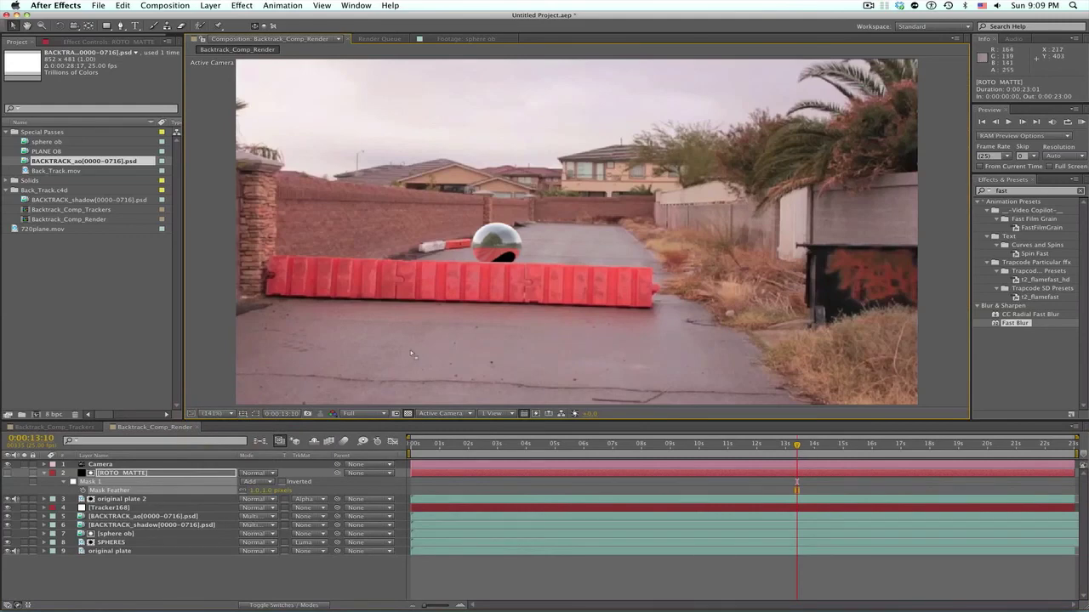
{"action": "scroll", "coordinate": [409, 350], "scroll_direction": "up", "scroll_amount": 2}
{"action": "left_click", "coordinate": [607, 315]}
At 0:00:20:14, move three of Mask 1's upper-edge points on ROTO_MATTE slightly down onto the top of the barrier.
{"action": "left_click_drag", "start_coordinate": [804, 447], "coordinate": [1004, 448]}
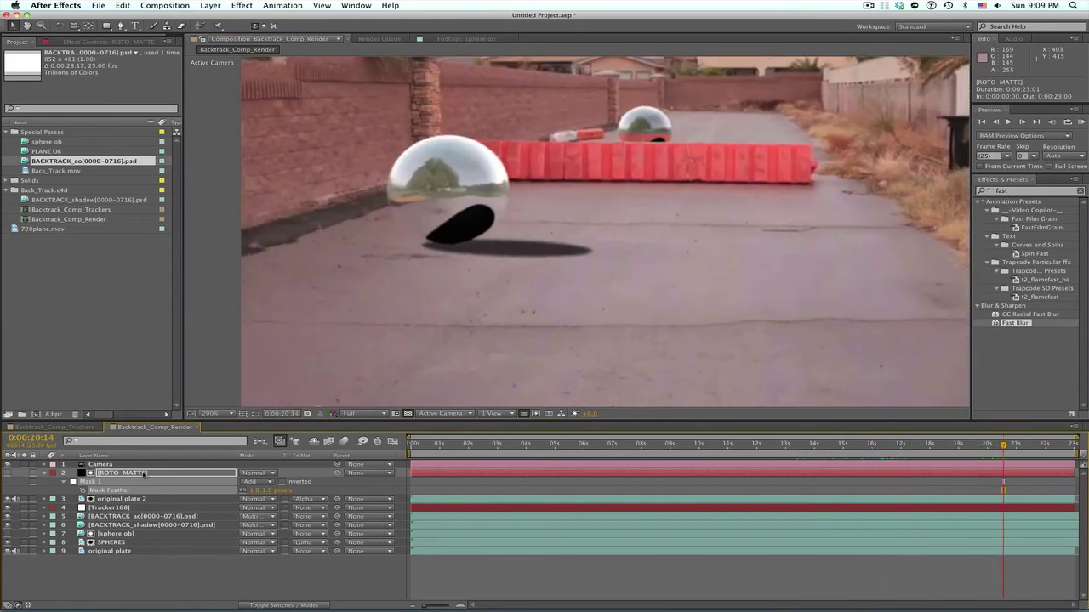
{"action": "key", "text": "super+shift+h"}
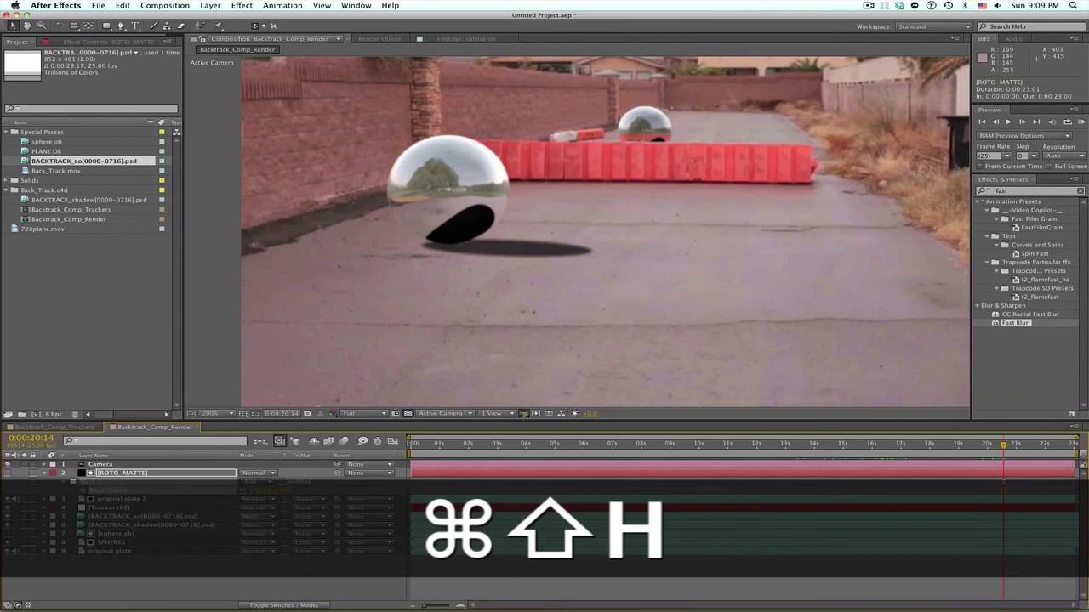
{"action": "key", "text": "shift"}
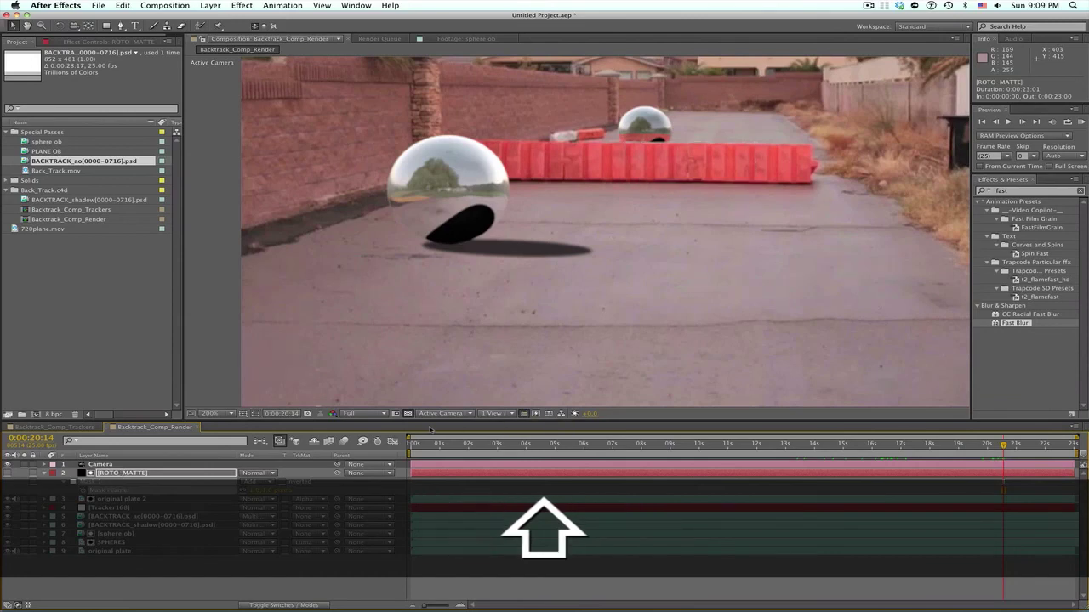
{"action": "key", "text": "m"}
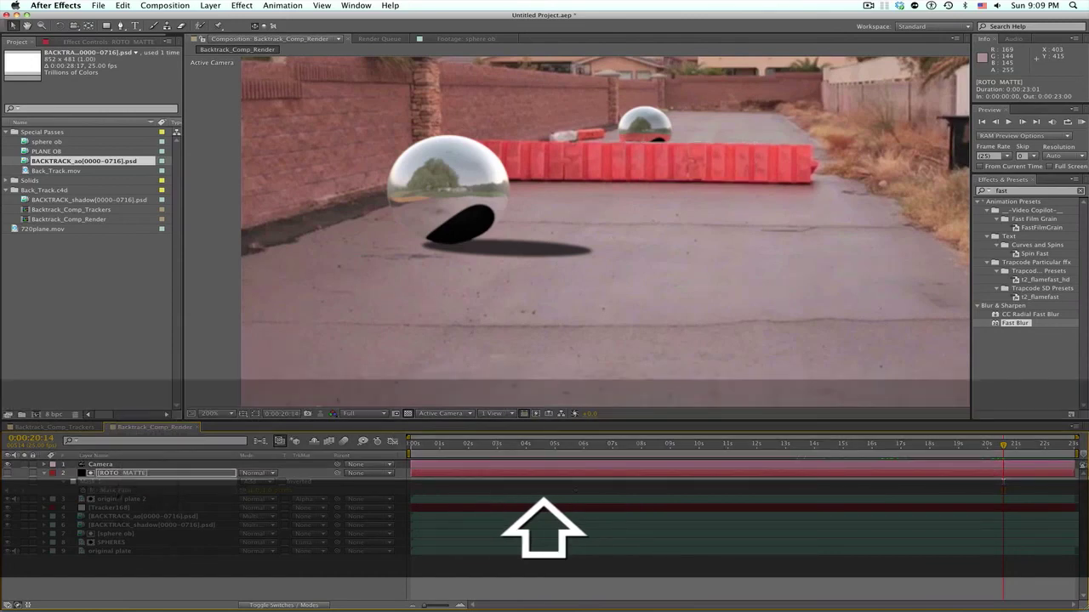
{"action": "scroll", "coordinate": [672, 127], "scroll_direction": "up", "scroll_amount": 3, "text": "alt"}
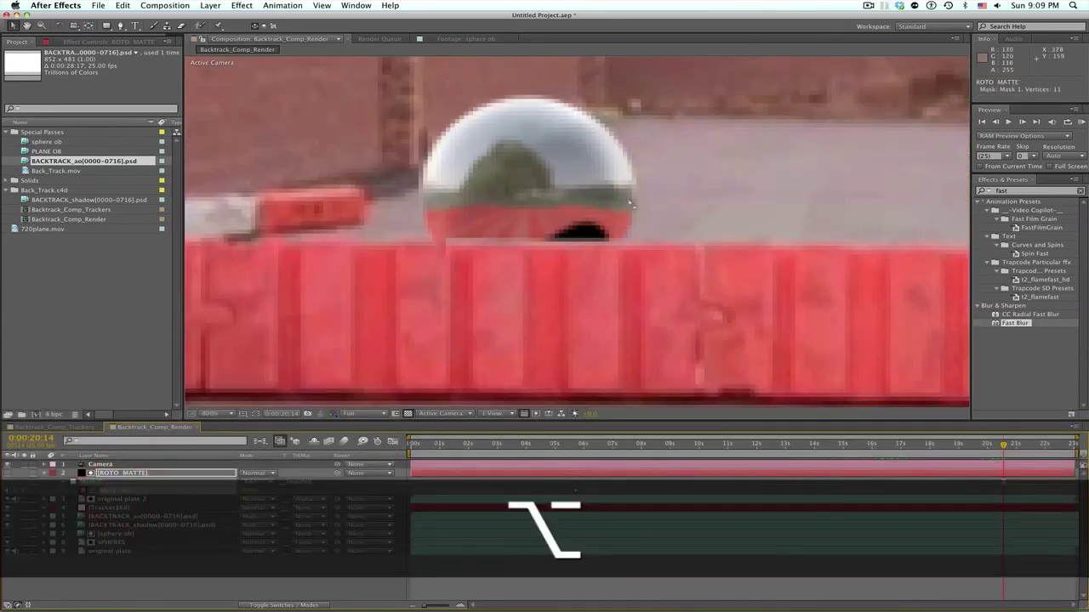
{"action": "key", "text": "super+shift+h"}
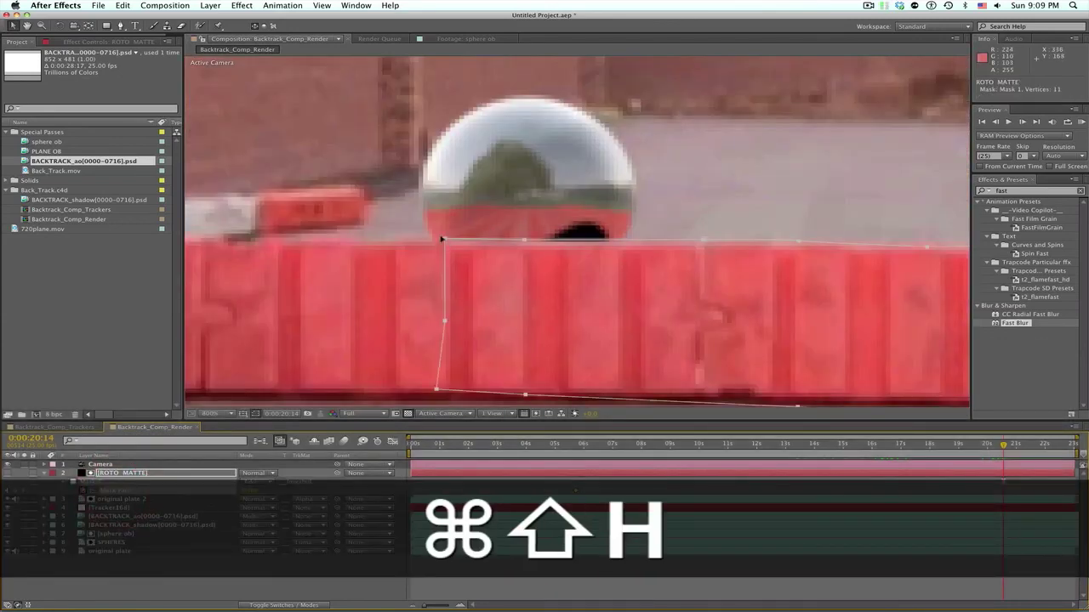
{"action": "left_click", "coordinate": [443, 243]}
{"action": "left_click", "coordinate": [523, 243]}
{"action": "left_click", "coordinate": [703, 242]}
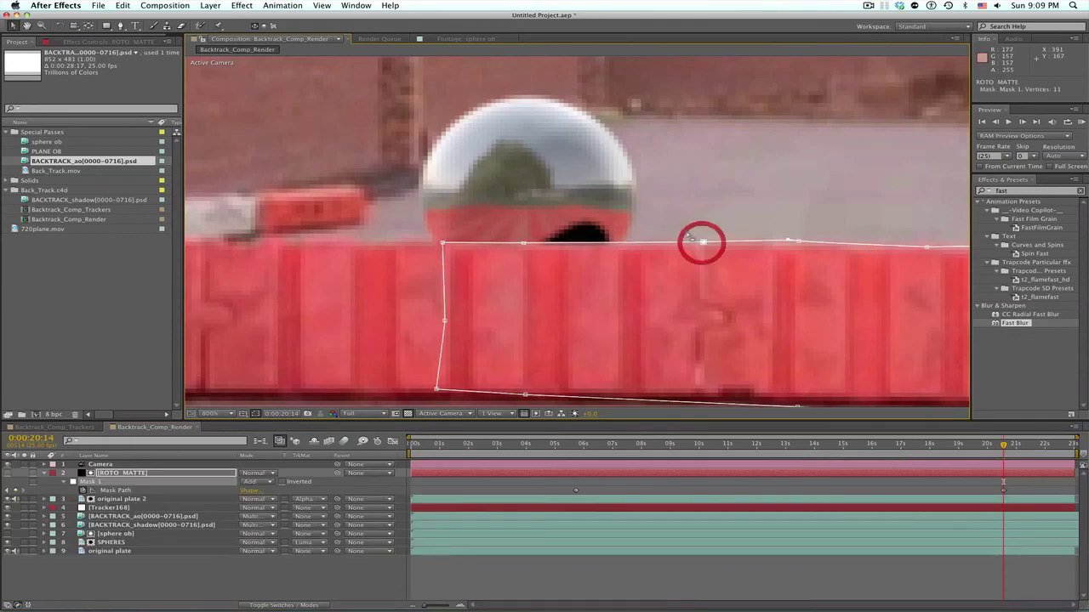
Hide the mask outline and check the adjusted barrier matte around 0:00:14:24 and 0:00:16:22.
{"action": "scroll", "coordinate": [698, 241], "scroll_direction": "down", "scroll_amount": 1, "text": "alt"}
{"action": "key", "text": "super+shift+h"}
{"action": "left_click_drag", "start_coordinate": [1004, 444], "coordinate": [842, 444]}
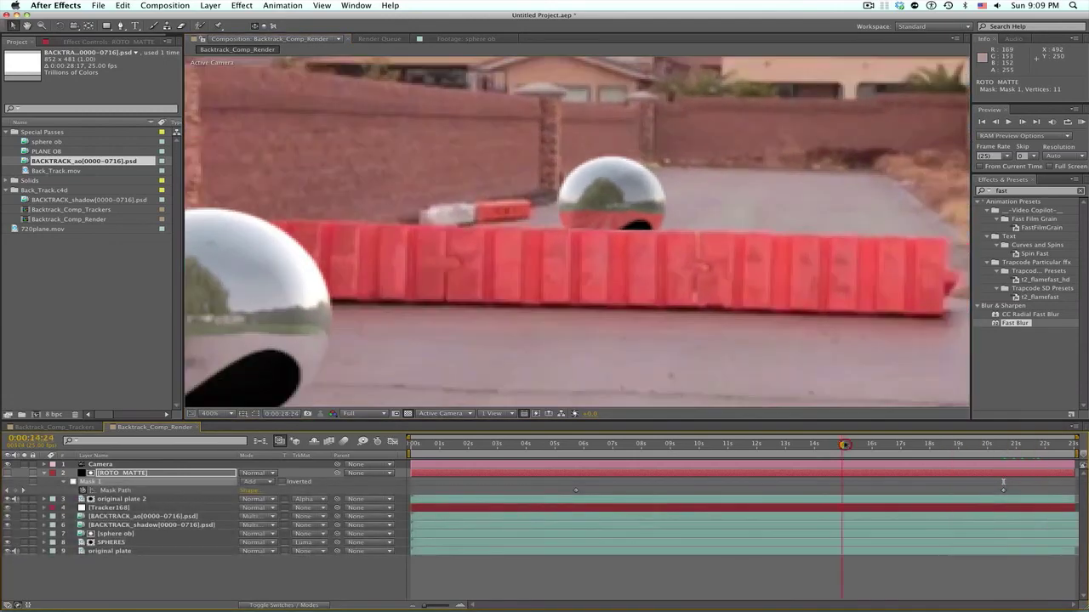
{"action": "scroll", "coordinate": [672, 320], "scroll_direction": "down", "scroll_amount": 3}
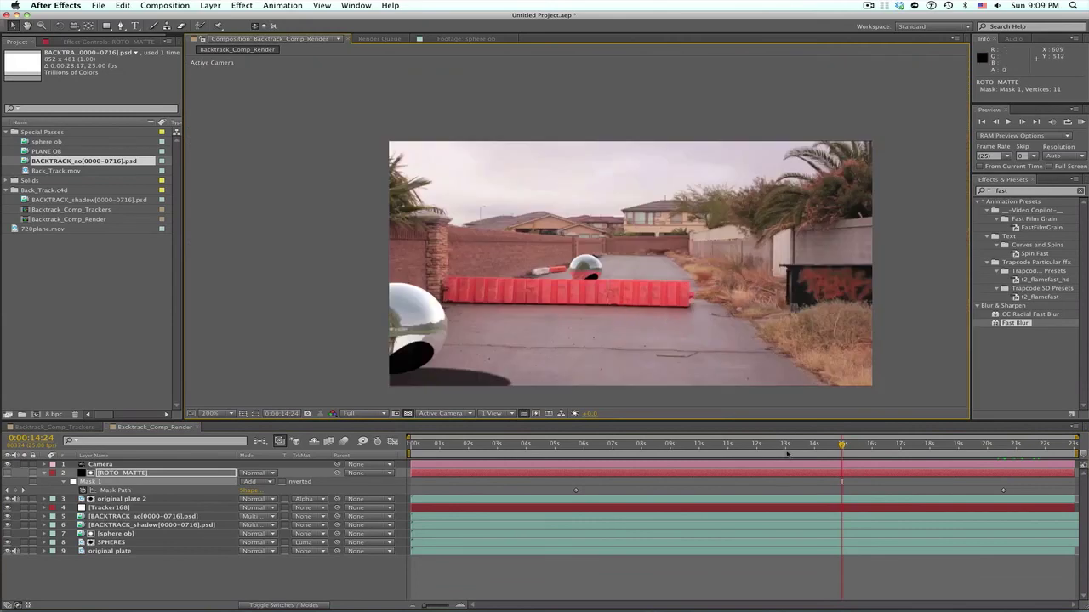
{"action": "left_click_drag", "start_coordinate": [787, 449], "coordinate": [898, 444]}
Add an adjustment layer on top of all layers and apply the Curves effect to it.
{"action": "left_click", "coordinate": [272, 584], "text": "super"}
{"action": "key", "text": "super+alt+y"}
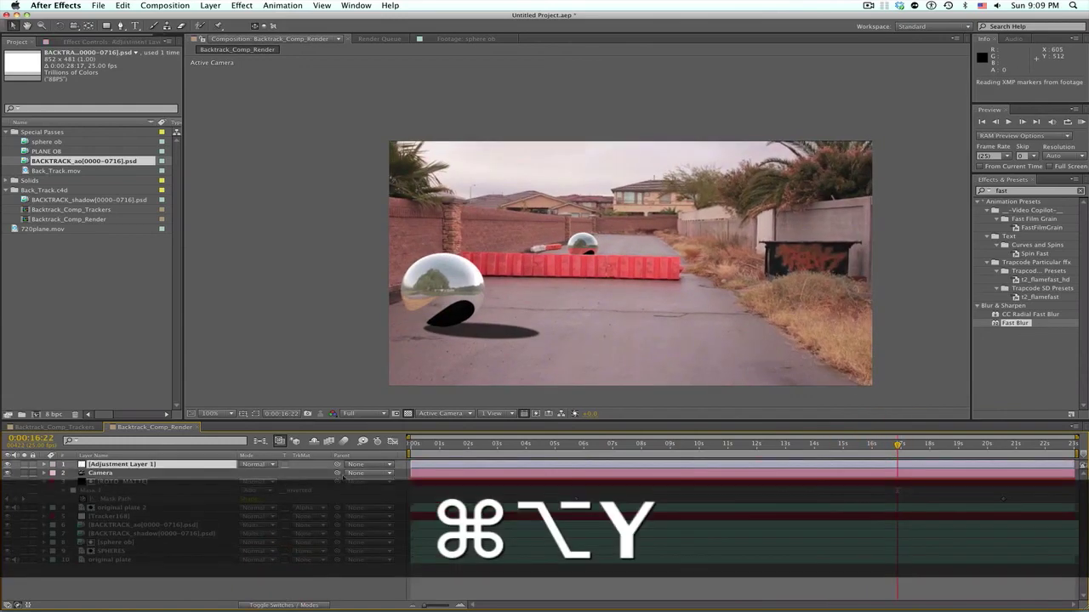
{"action": "left_click", "coordinate": [989, 190]}
{"action": "type", "text": "curve"}
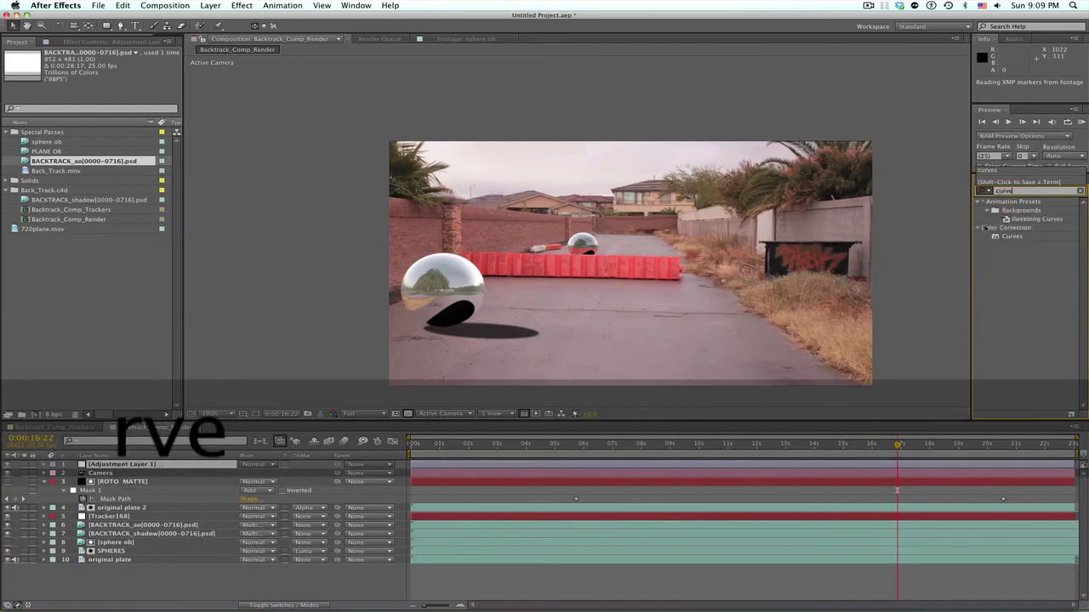
{"action": "double_click", "coordinate": [1012, 237]}
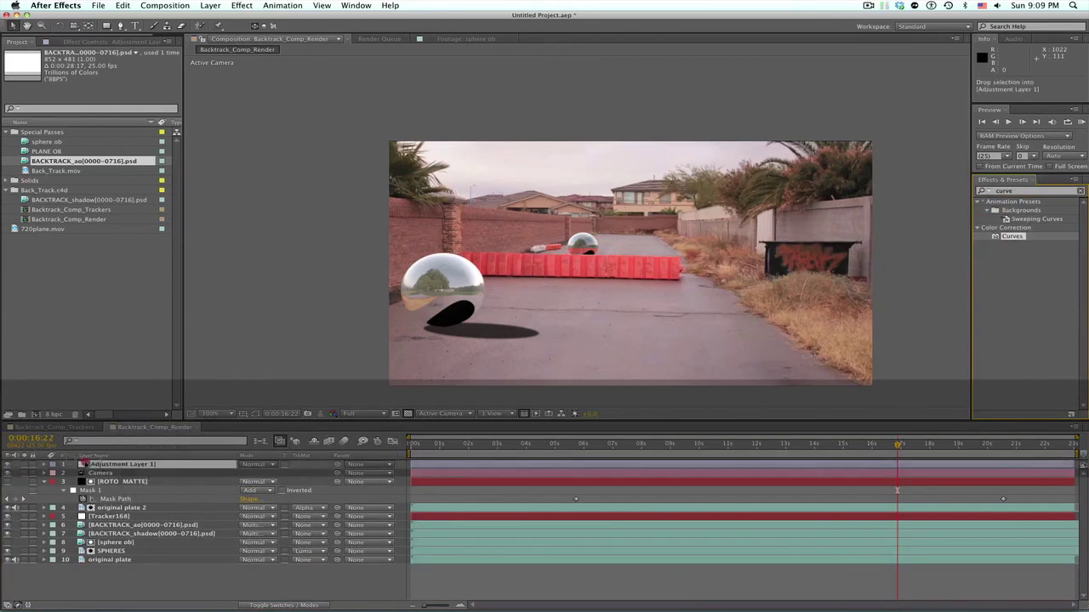
Shape the RGB curve into a gentle S, lowering the shadows and raising the highlights for more contrast.
{"action": "left_click_drag", "start_coordinate": [52, 154], "coordinate": [53, 158]}
{"action": "left_click", "coordinate": [102, 114]}
{"action": "left_click_drag", "start_coordinate": [102, 113], "coordinate": [100, 106]}
{"action": "mouse_move", "coordinate": [53, 157]}
{"action": "left_mouse_down"}
{"action": "mouse_move", "coordinate": [42, 148]}
{"action": "mouse_move", "coordinate": [52, 157]}
{"action": "left_mouse_up"}
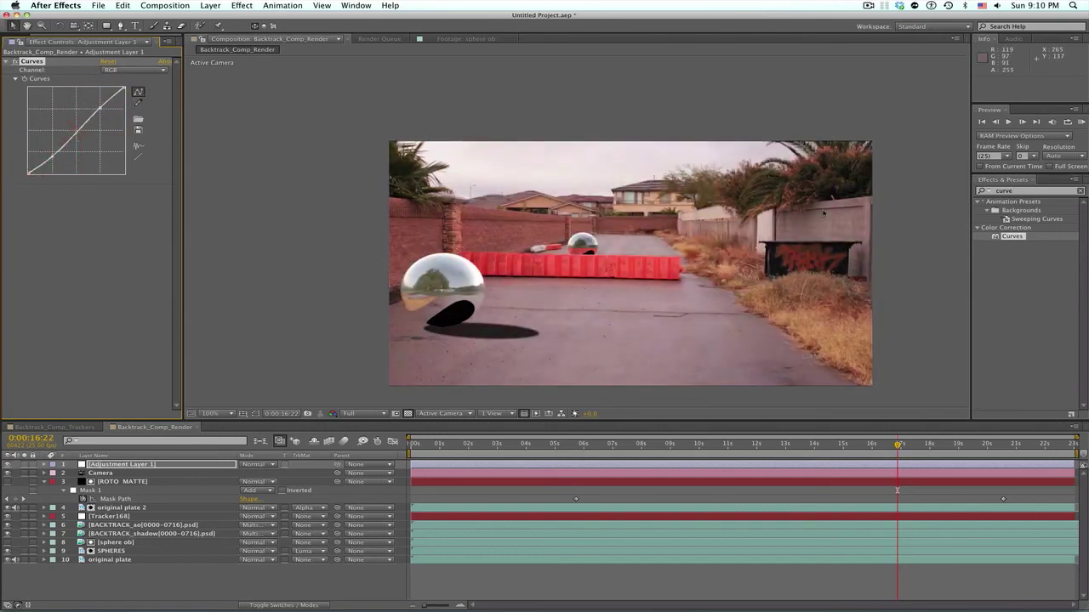
Add Hue/Saturation below Curves on the adjustment layer with Master Saturation at -22, and review the graded shot up to 0:00:18:09.
{"action": "left_click", "coordinate": [974, 191]}
{"action": "type", "text": "sat"}
{"action": "left_click_drag", "start_coordinate": [1005, 247], "coordinate": [80, 283]}
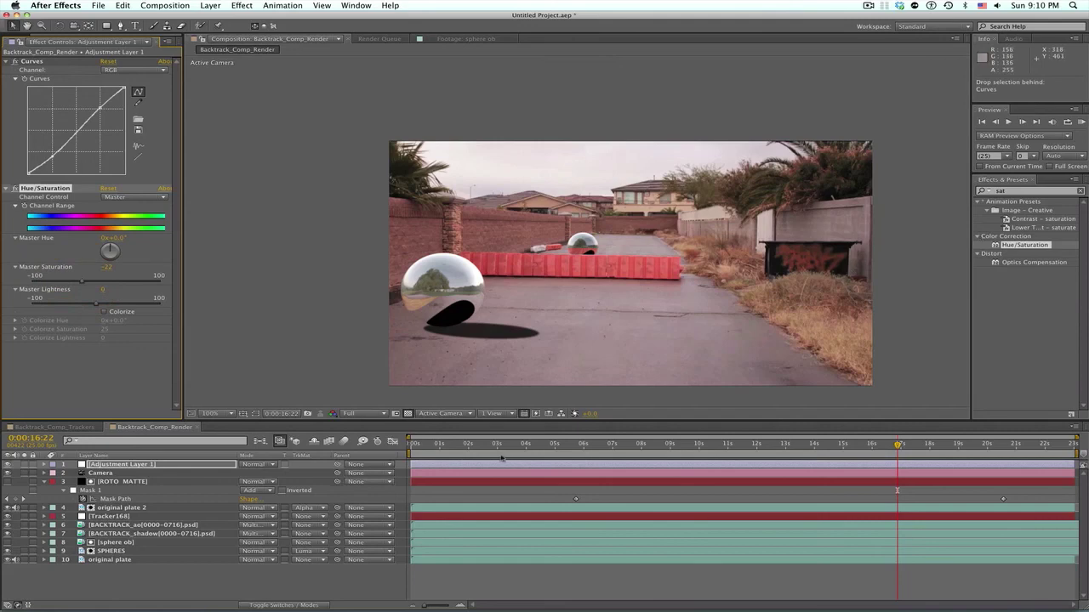
{"action": "left_click_drag", "start_coordinate": [503, 449], "coordinate": [939, 457]}
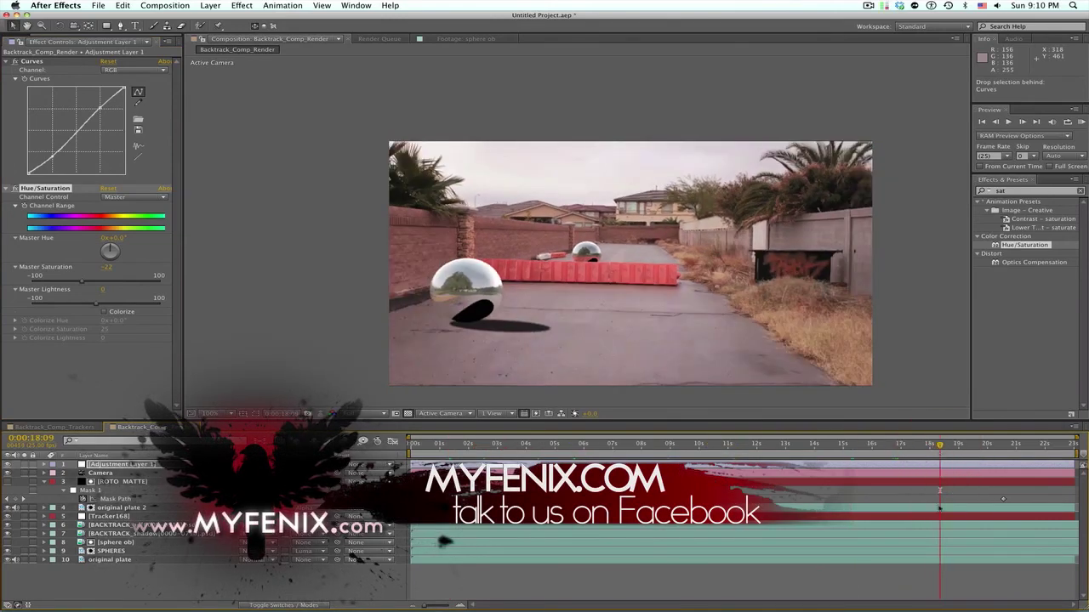